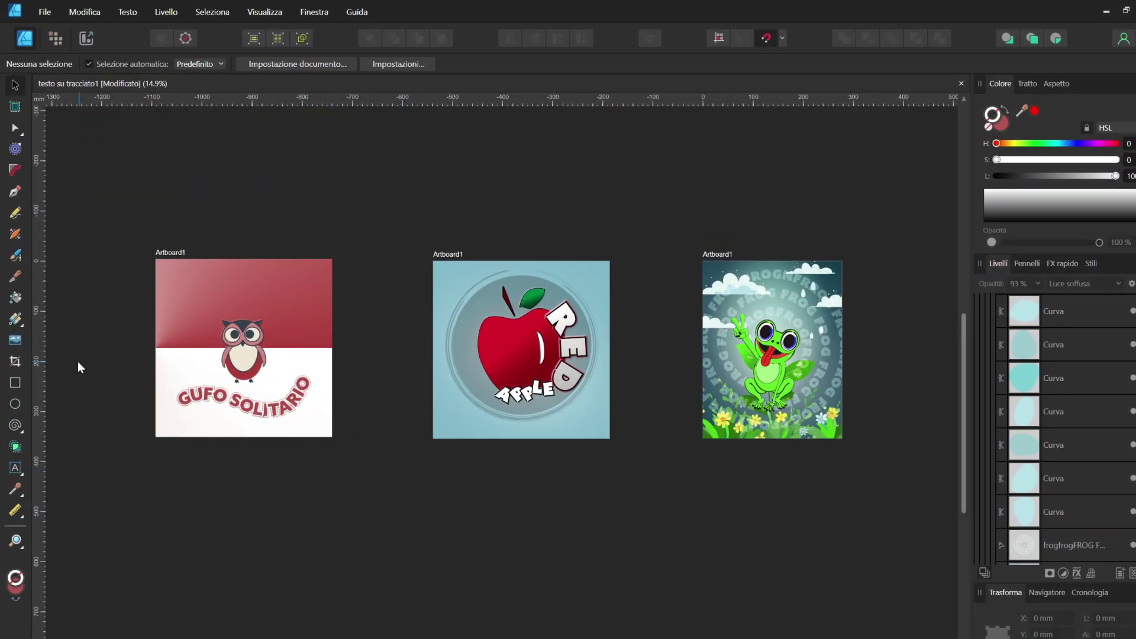
Paint a wavy brush stroke below the owl and nudge it down and left.
ctrl+scroll(98, 353, up, 4)
scroll(152, 380, up, 2)
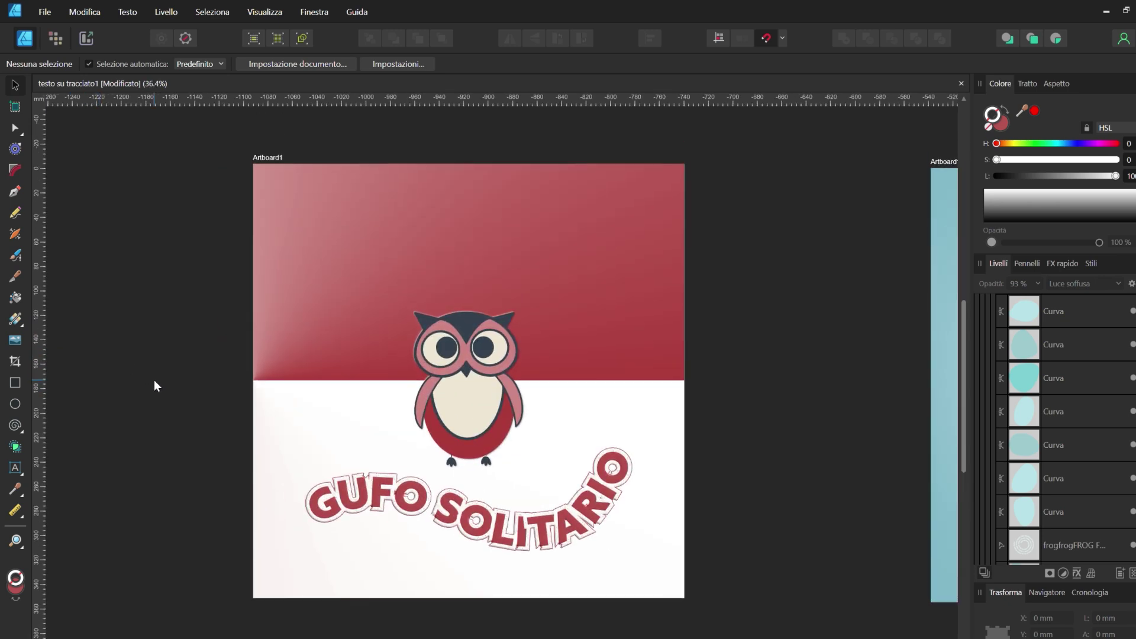
scroll(500, 357, right, 1)
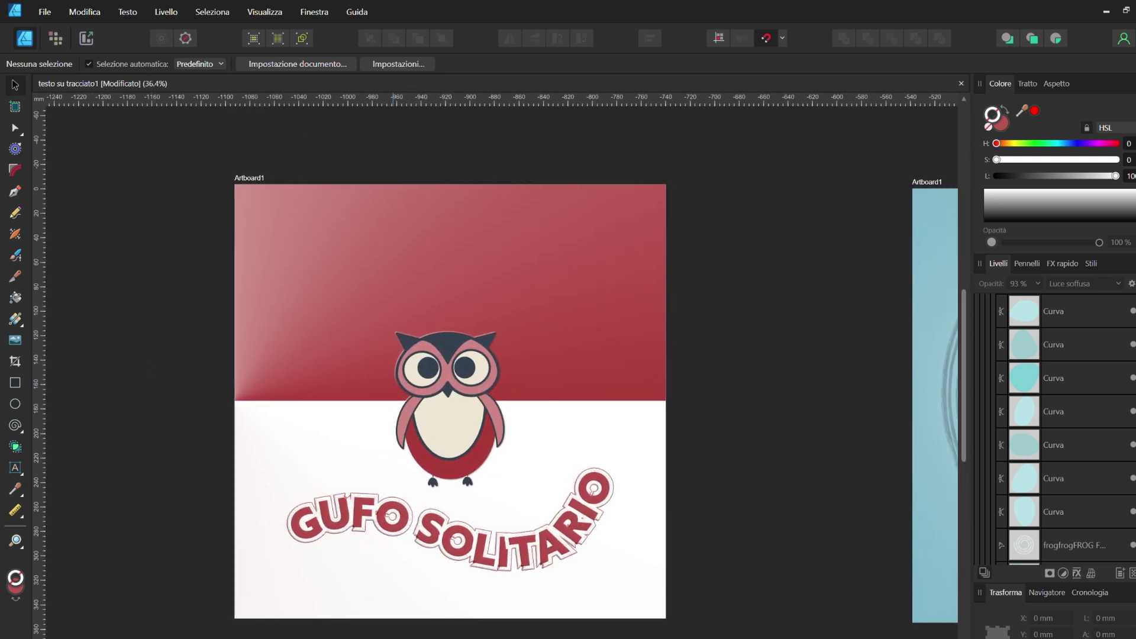
scroll(501, 357, right, 1)
scroll(500, 357, right, 2)
scroll(501, 358, right, 2)
scroll(605, 628, right, 4)
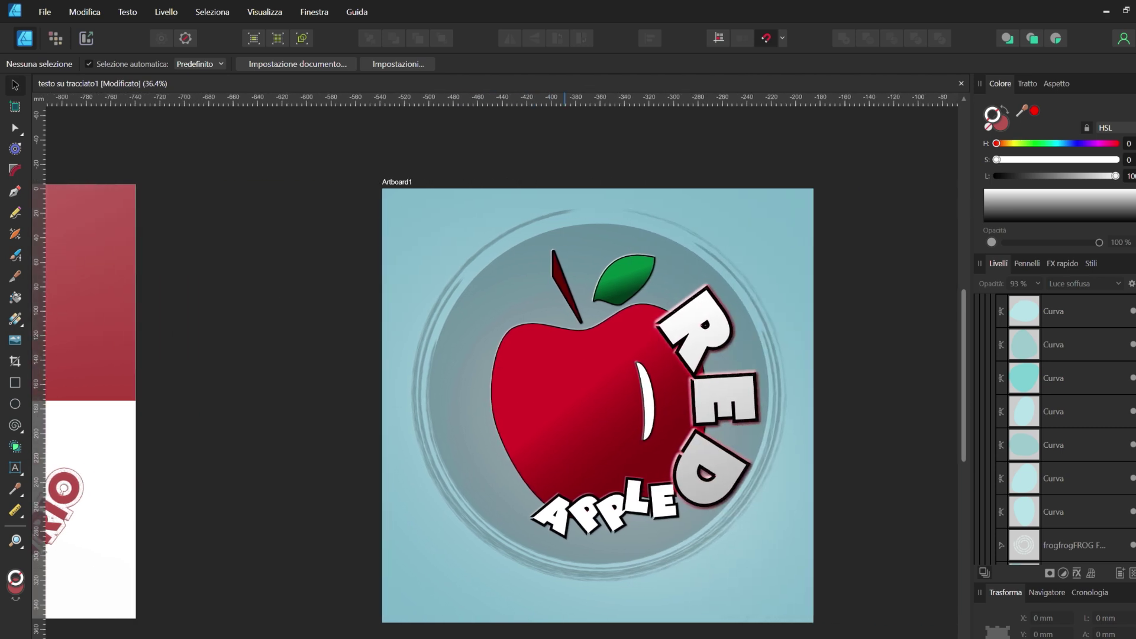
scroll(606, 629, right, 1)
ctrl+scroll(605, 629, up, 1)
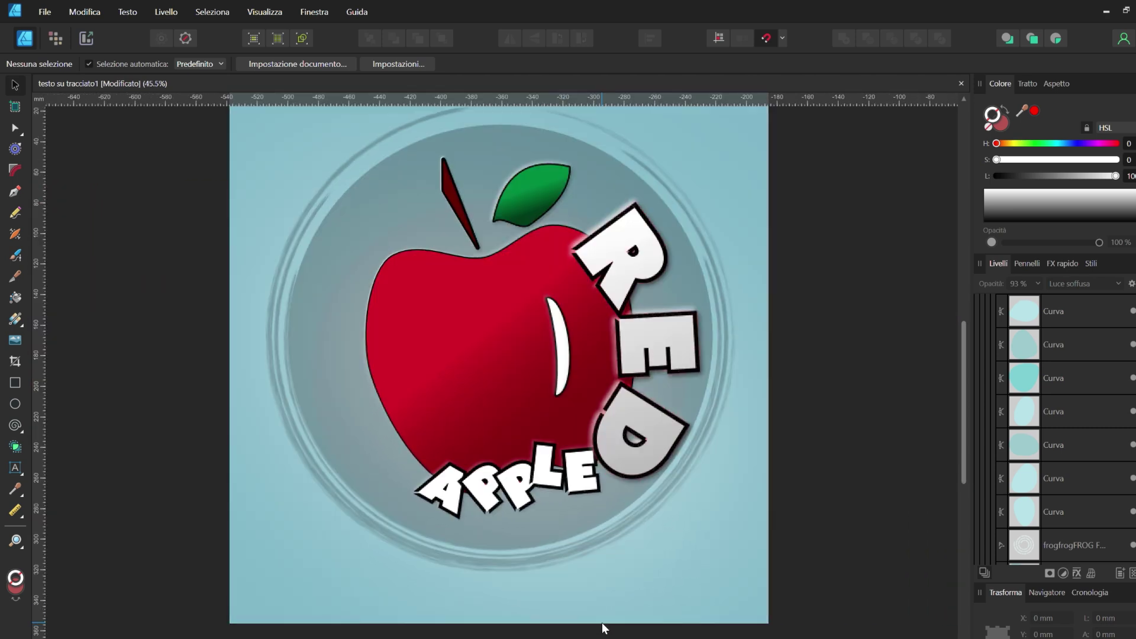
scroll(604, 628, up, 1)
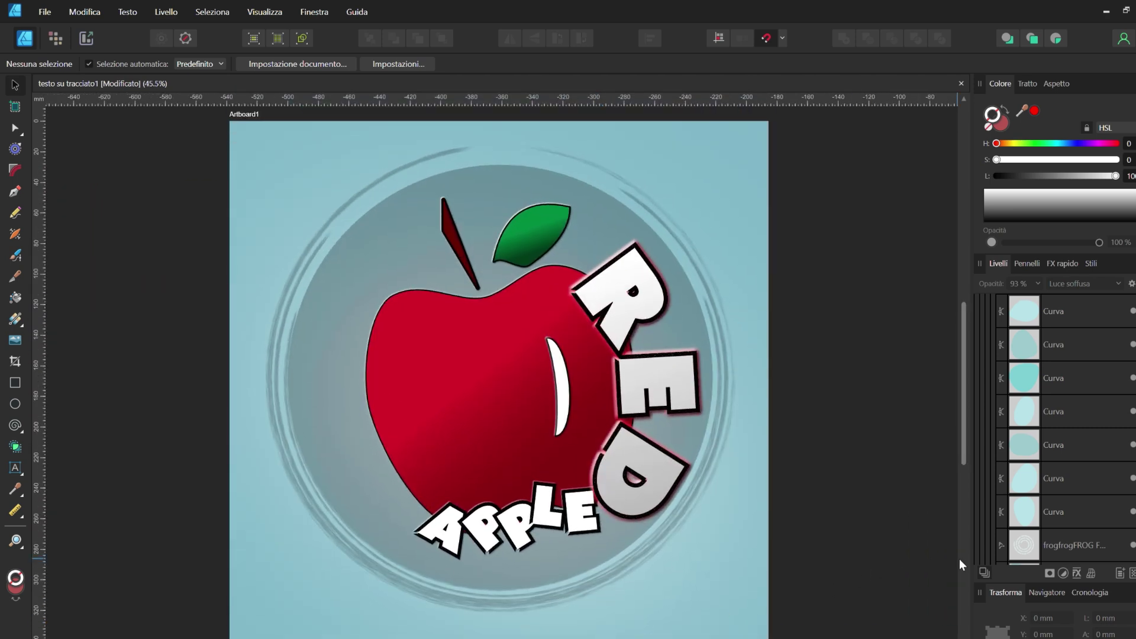
scroll(510, 366, right, 1)
scroll(510, 366, right, 3)
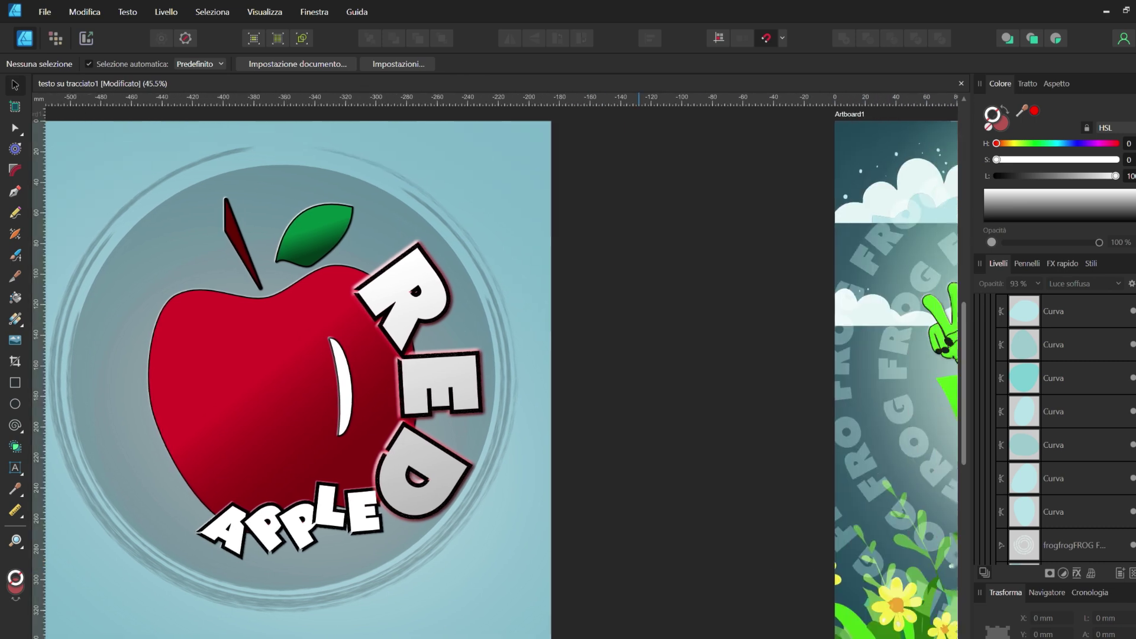
scroll(509, 366, right, 4)
scroll(509, 366, right, 4)
scroll(509, 366, right, 2)
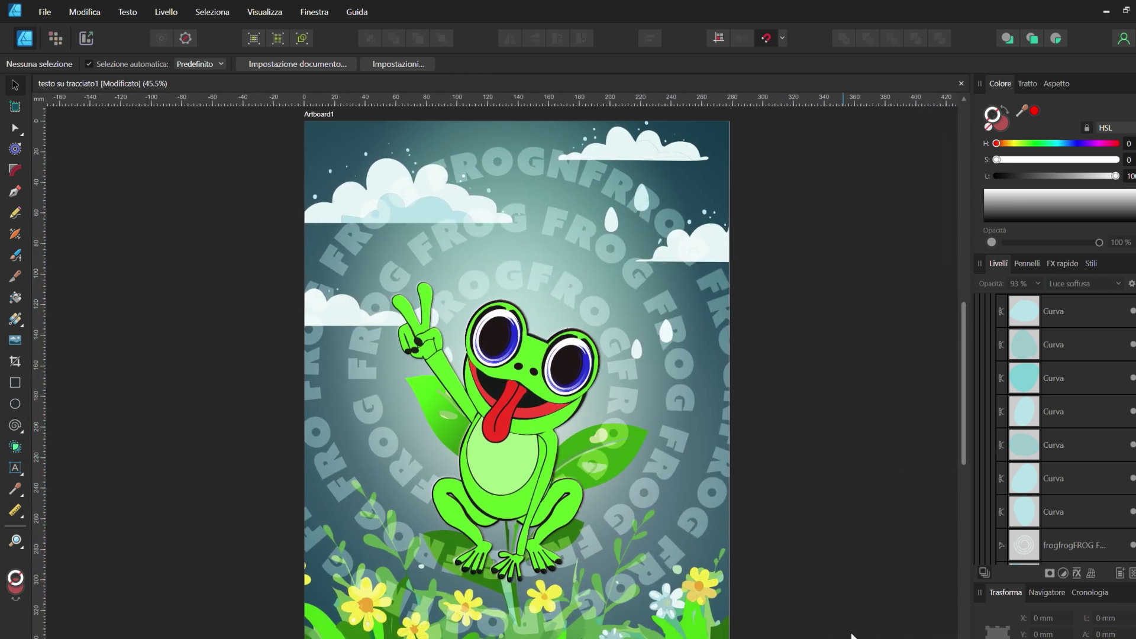
ctrl+scroll(846, 577, down, 2)
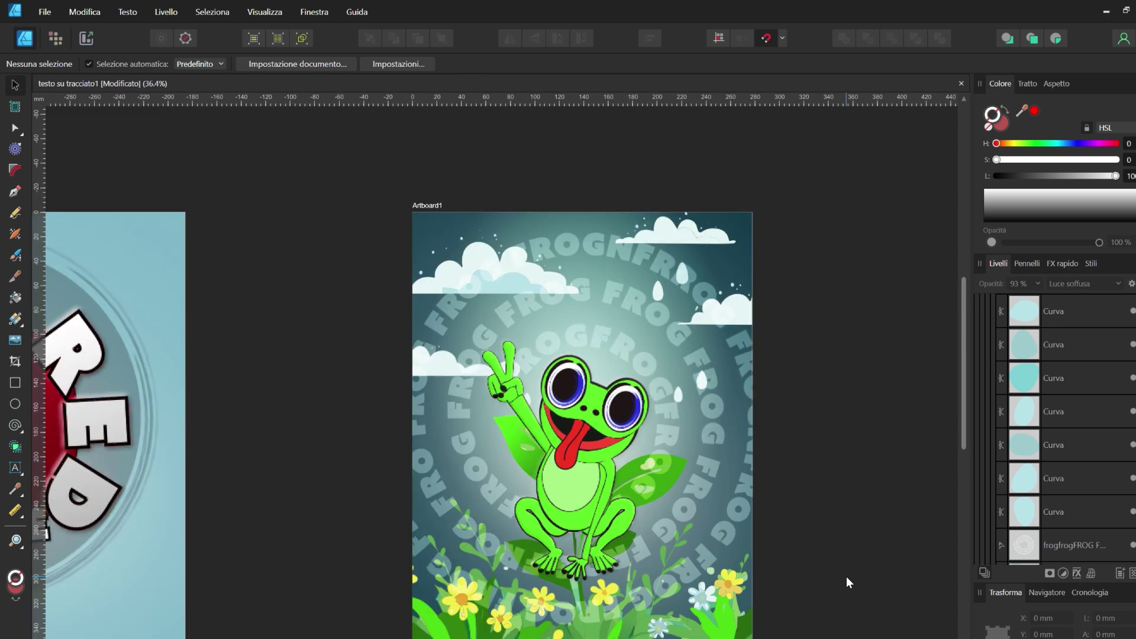
ctrl+scroll(846, 577, down, 2)
scroll(836, 514, down, 1)
scroll(833, 517, down, 2)
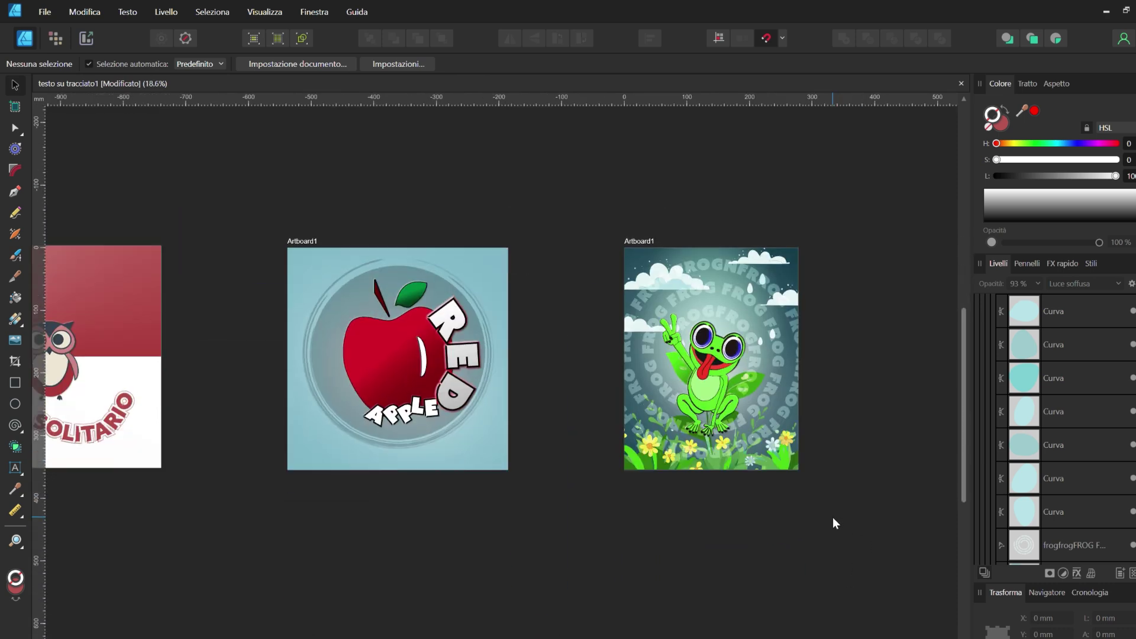
scroll(833, 517, left, 3)
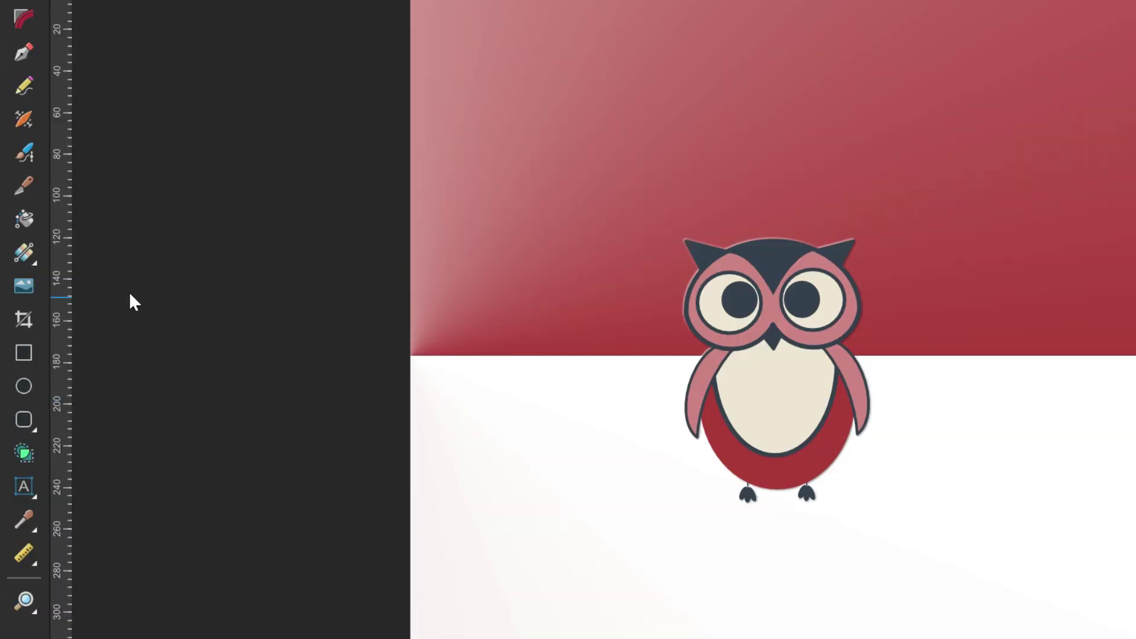
click(23, 151)
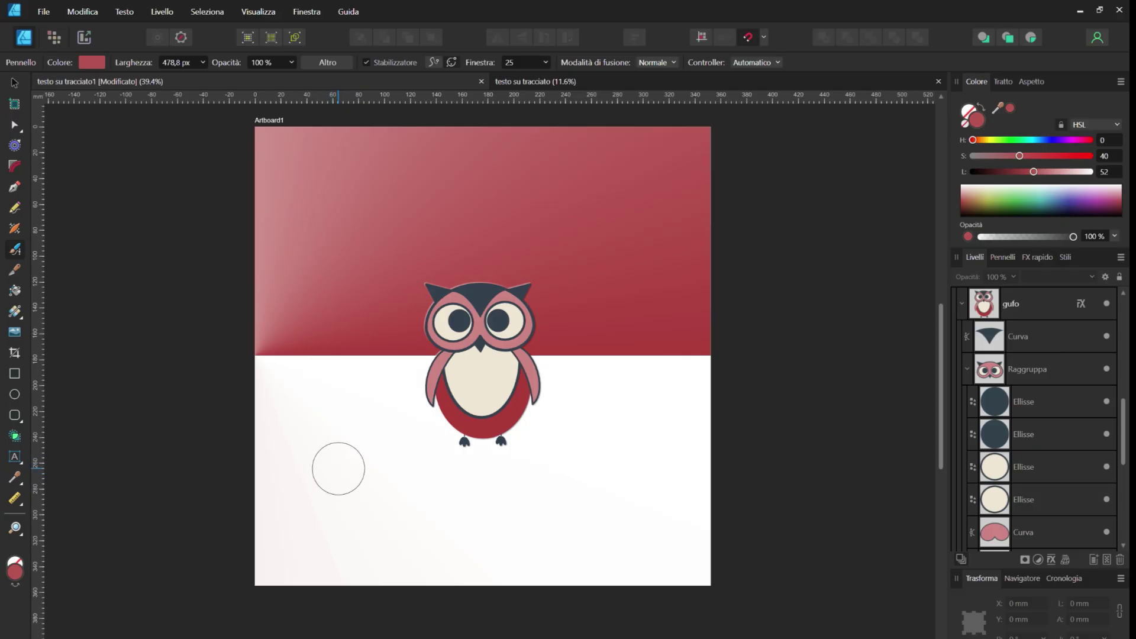
drag(331, 470, 663, 384)
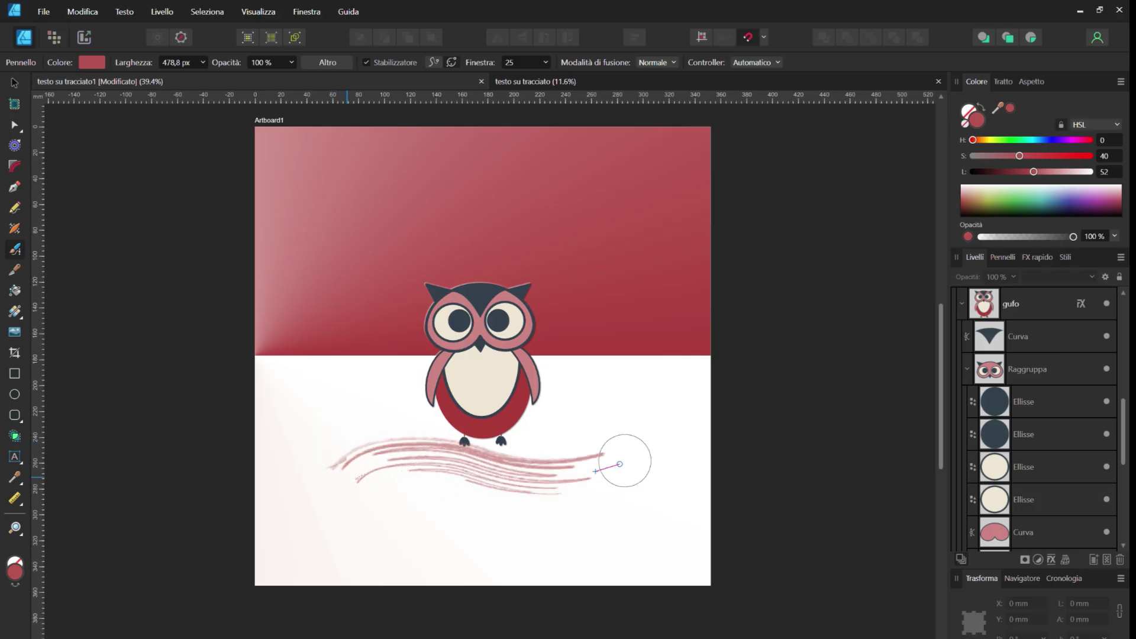
key(v)
drag(576, 475, 552, 497)
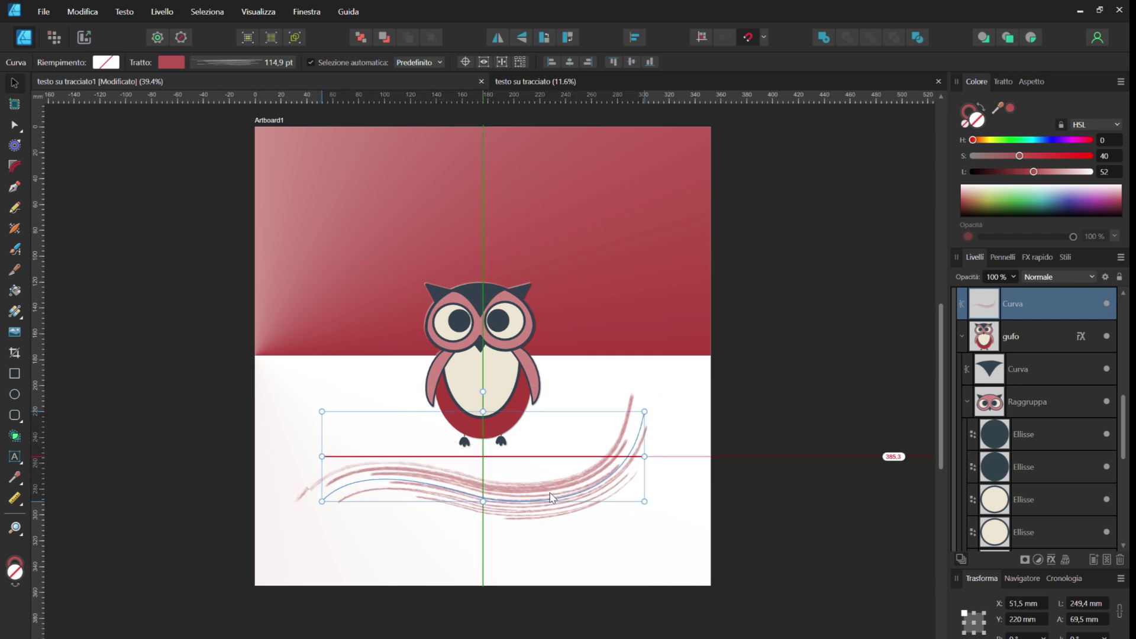
scroll(550, 497, up, 3)
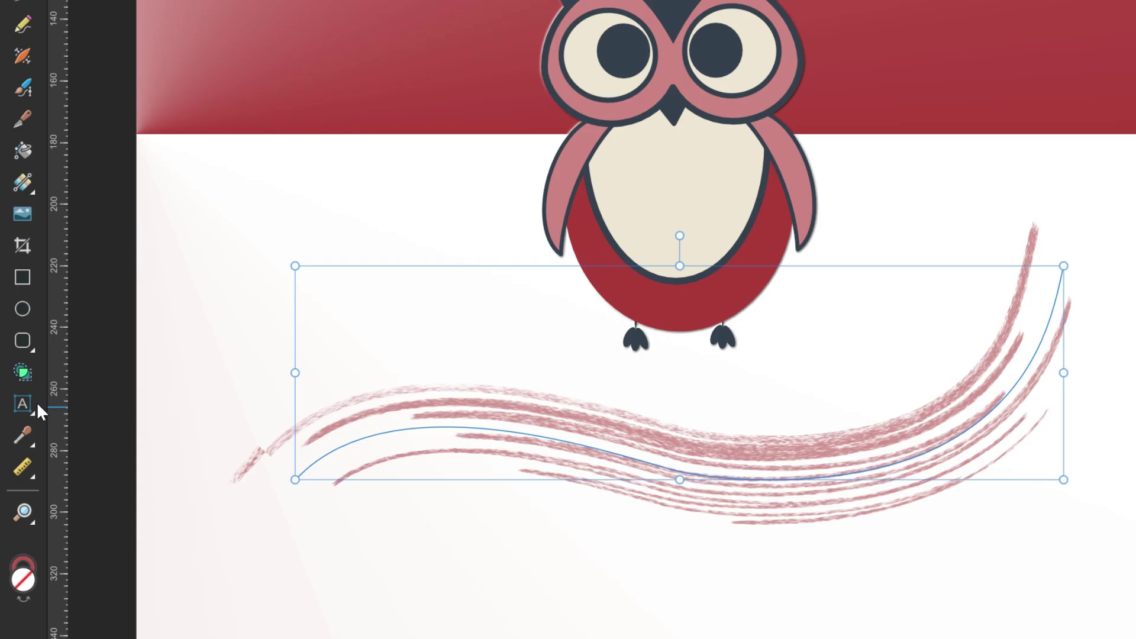
Type GUFO as artistic text on the wavy stroke and select it.
click(15, 457)
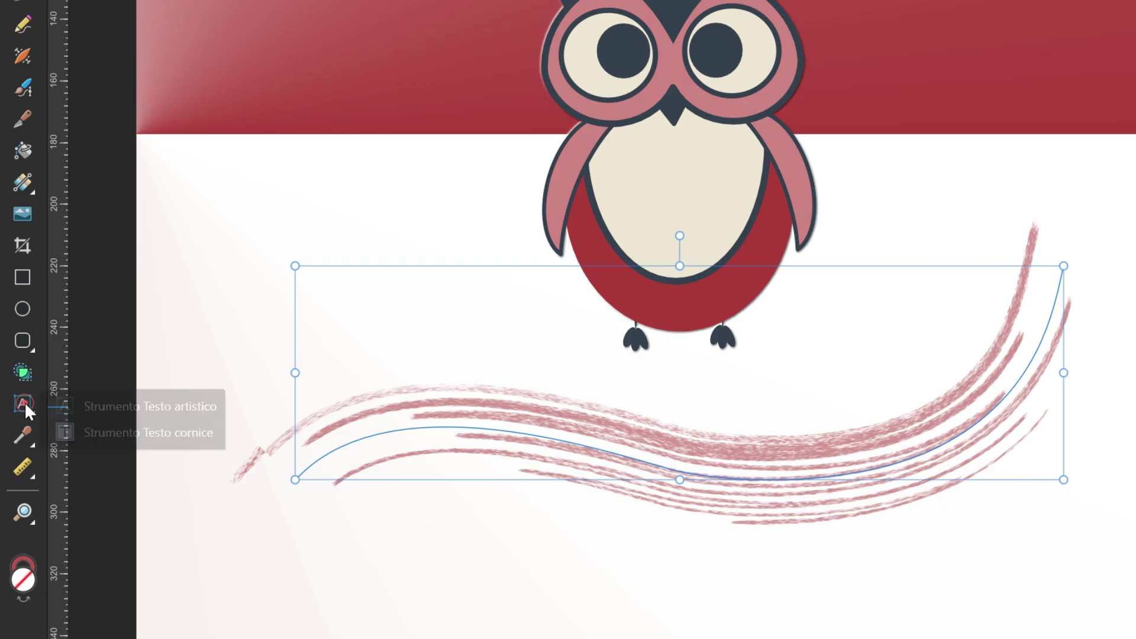
click(82, 410)
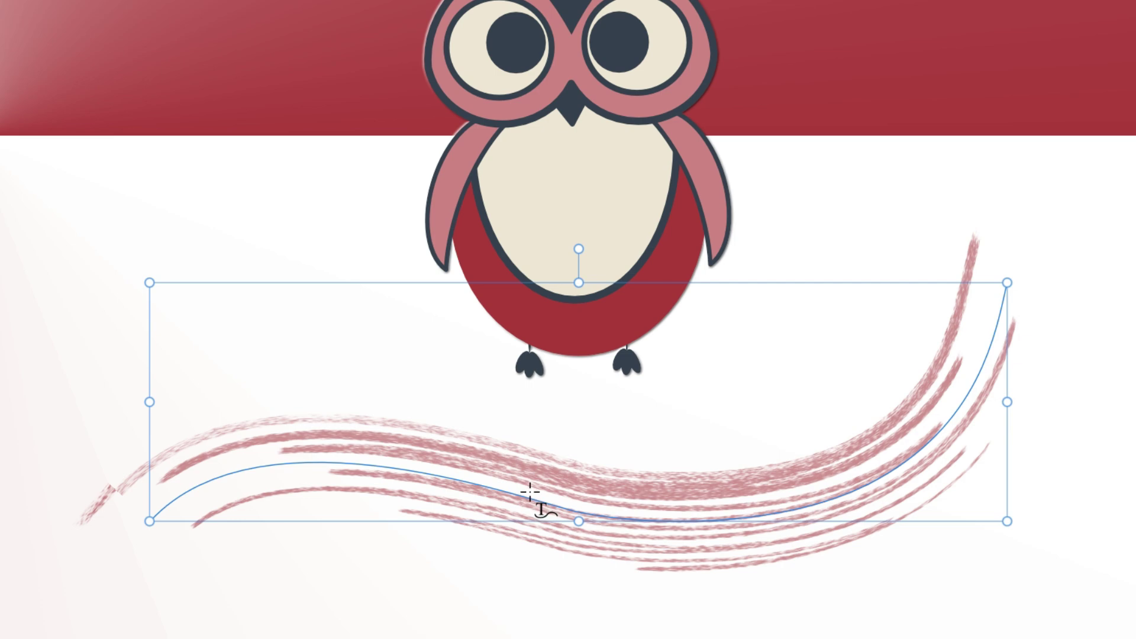
click(526, 499)
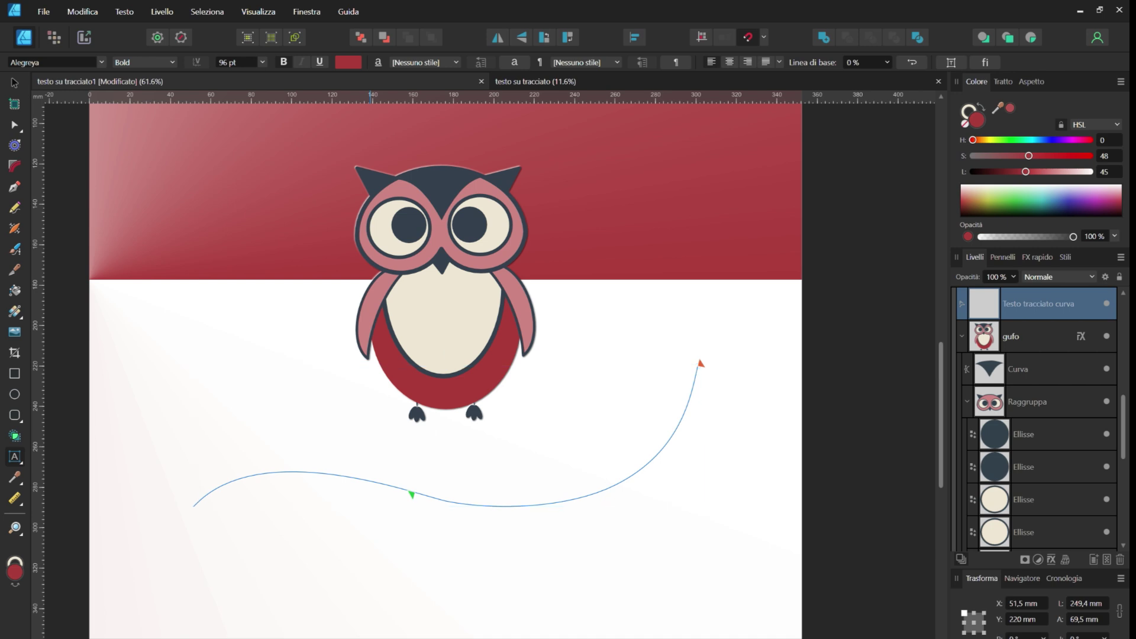
text(GUF)
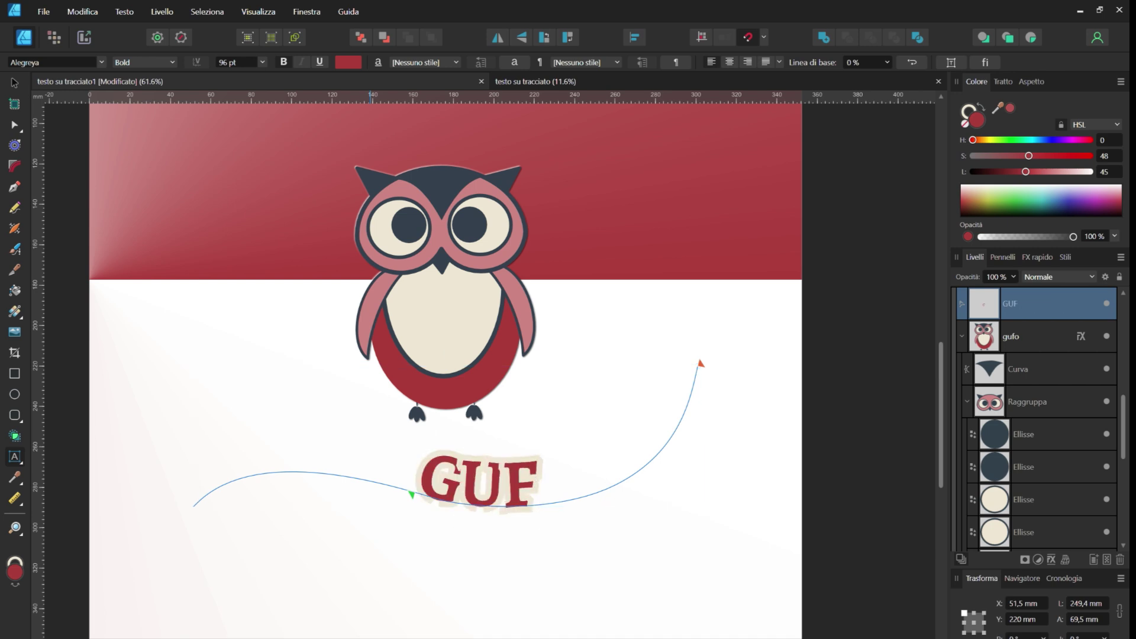
text(O)
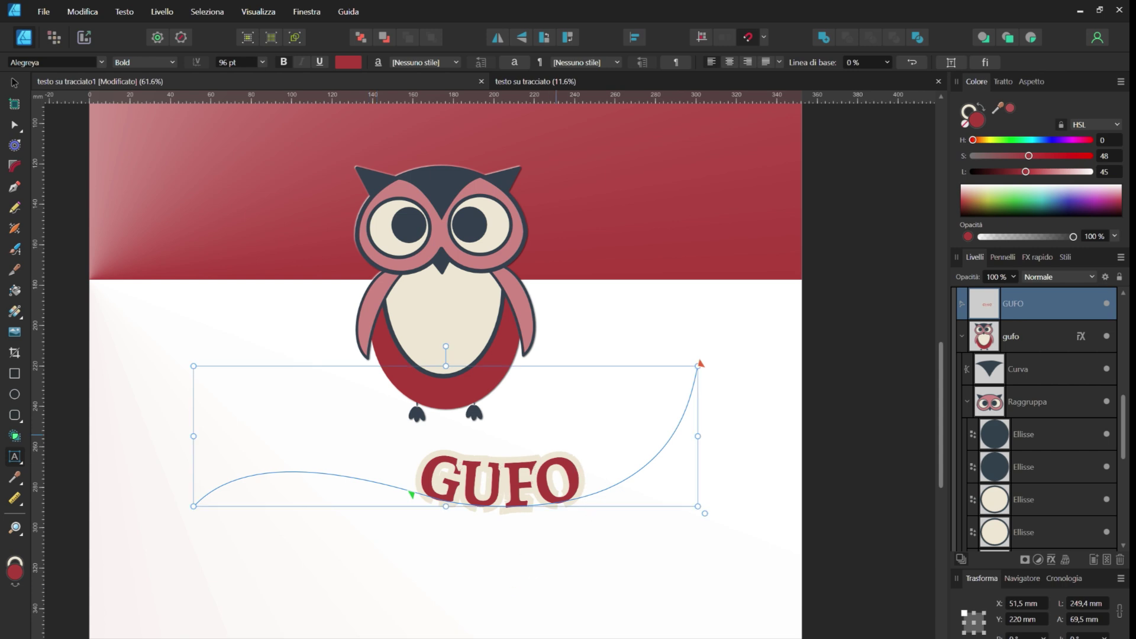
drag(584, 471, 414, 474)
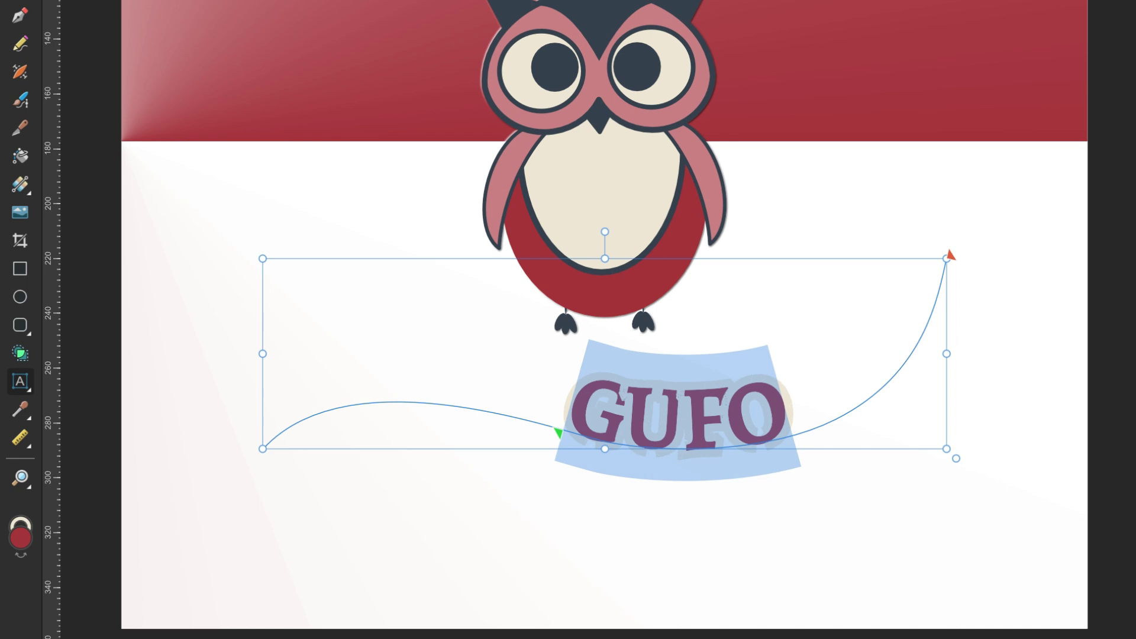
Set GUFO to Azo Sans Black with a 0 pt stroke width.
click(101, 62)
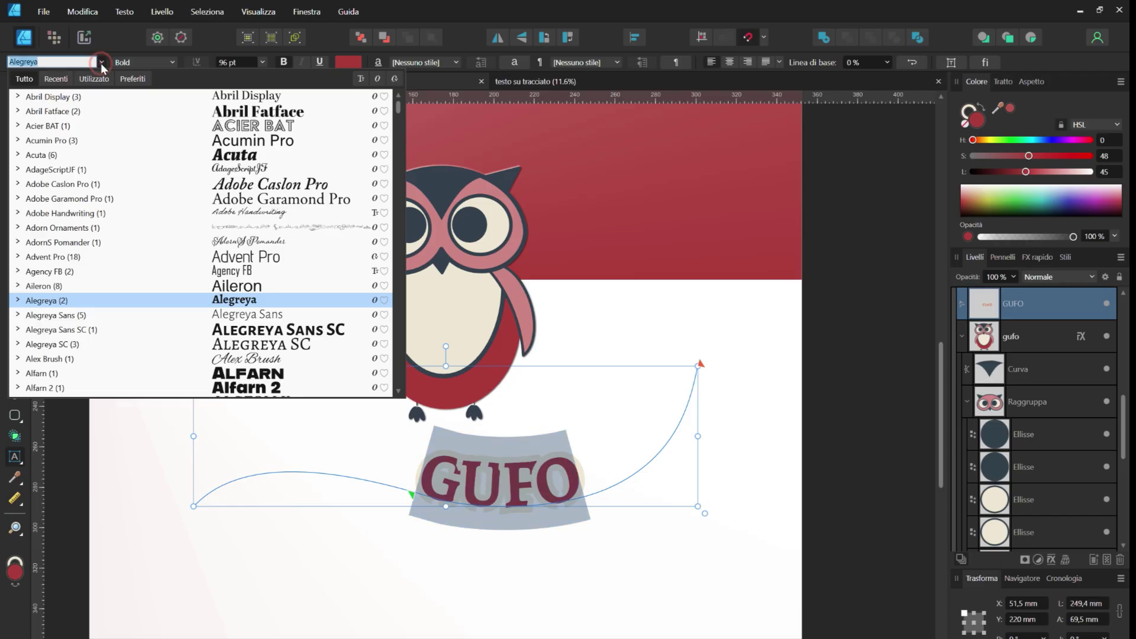
scroll(62, 389, down, 5)
click(62, 389)
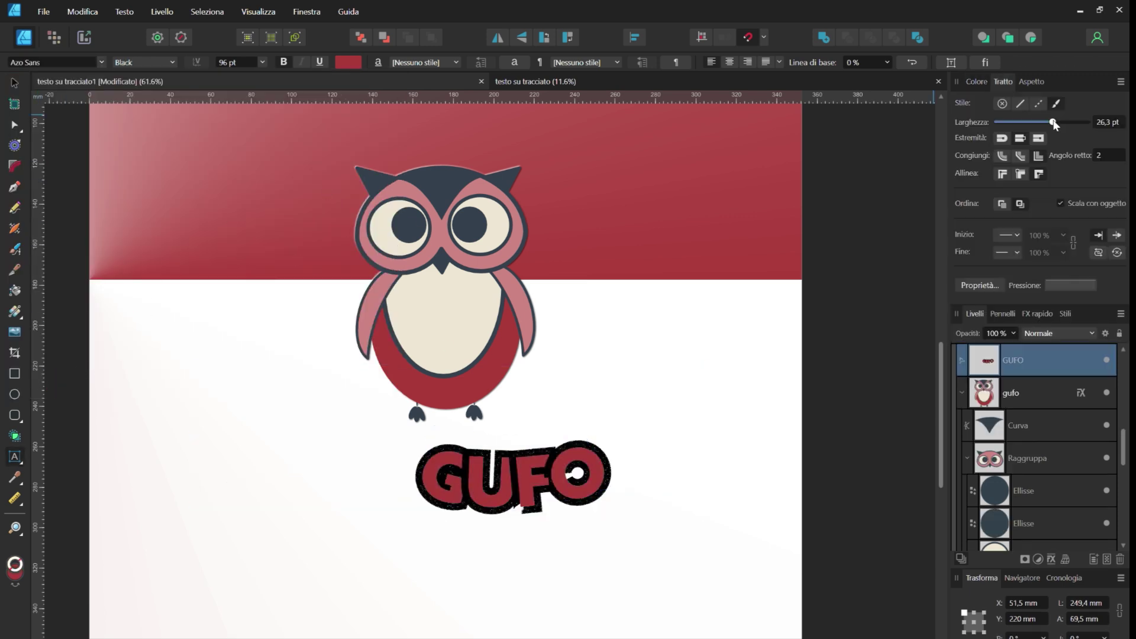
drag(1053, 122, 987, 123)
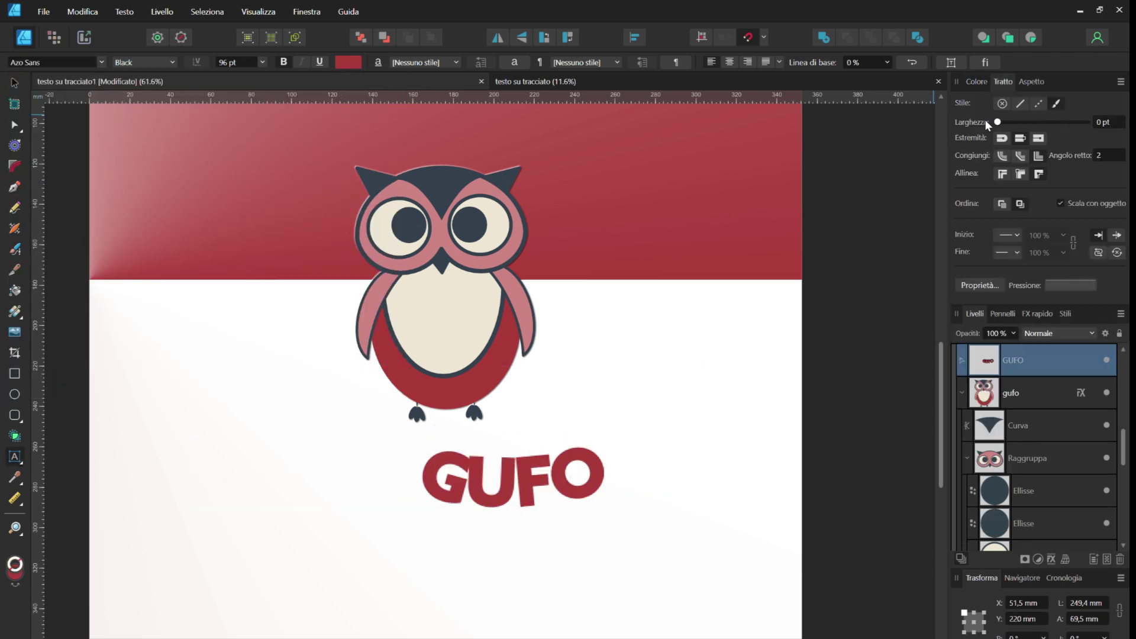
click(15, 86)
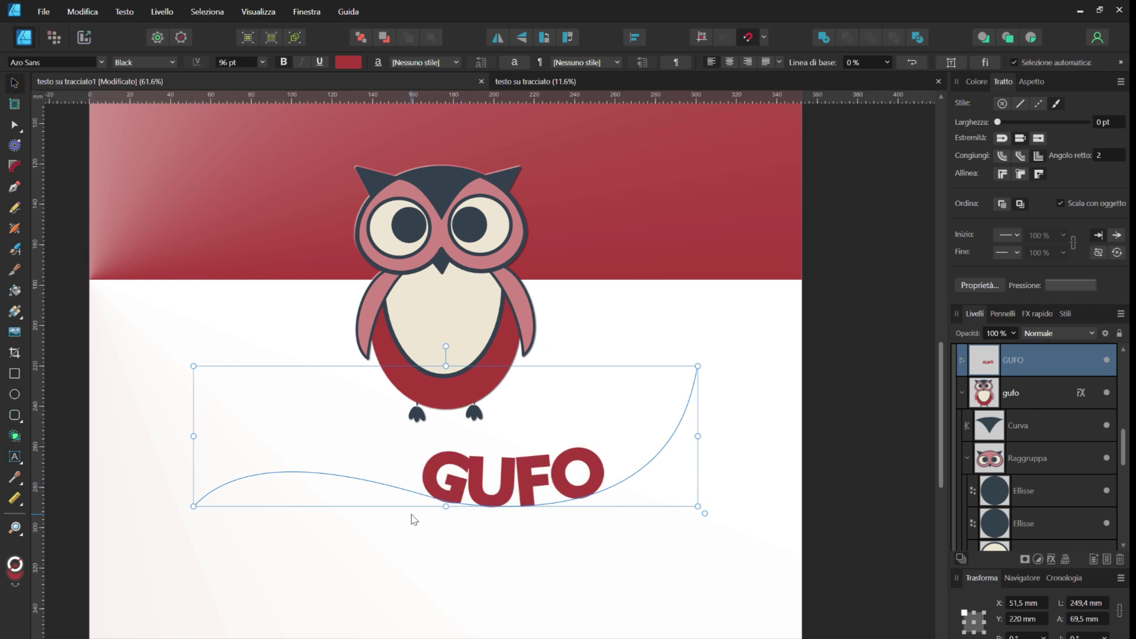
Slide GUFO left along the curve toward its start.
scroll(426, 504, up, 1)
double_click(459, 498)
key(ctrl+a)
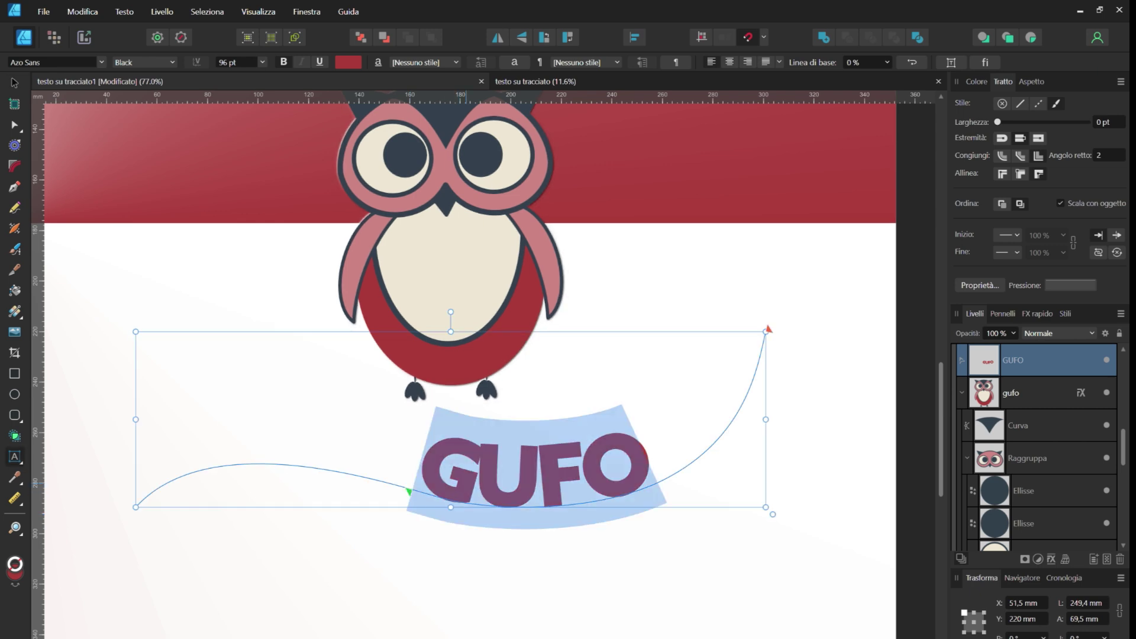
click(411, 500)
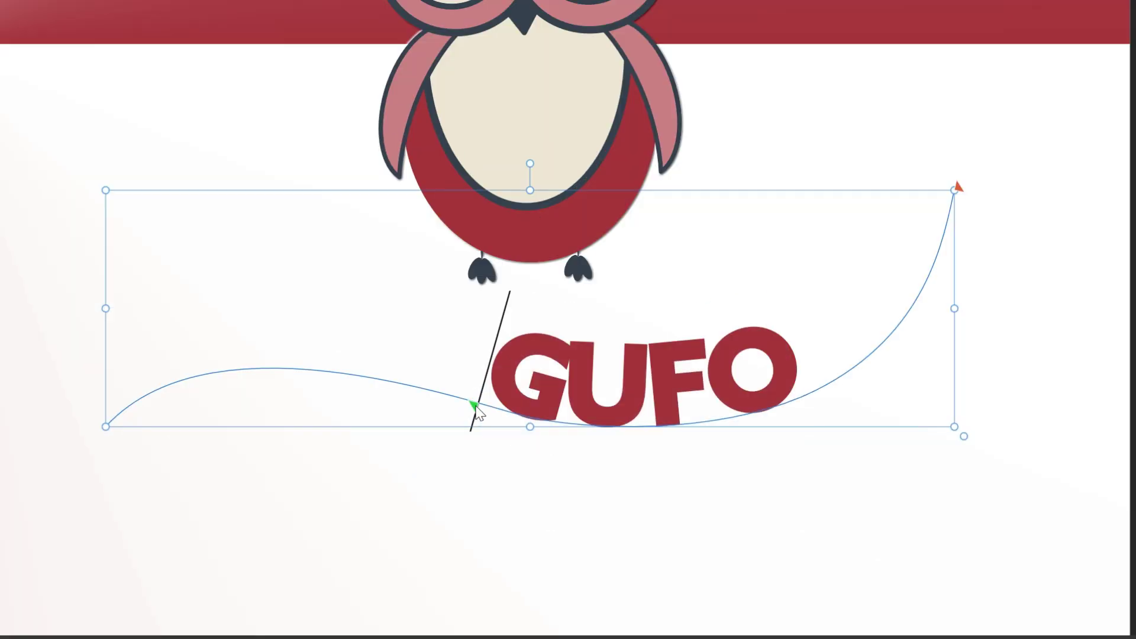
mouse_move(478, 414)
mouse_down()
mouse_move(325, 387)
mouse_move(155, 450)
mouse_up()
click(18, 86)
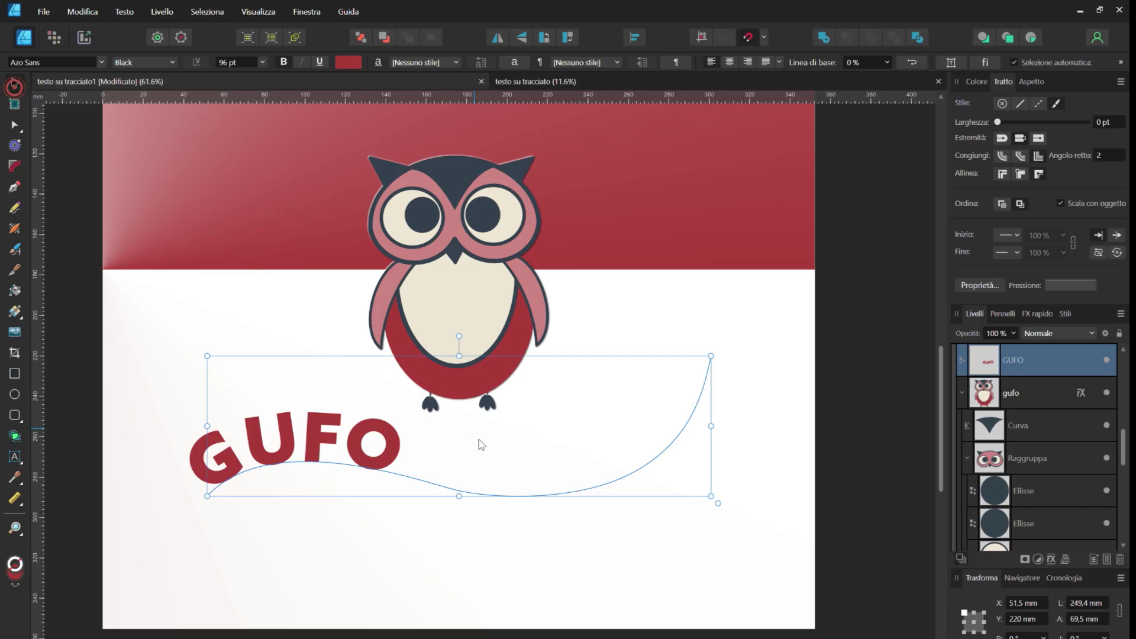
Slide GUFO rightward into the middle-right dip beneath the owl.
double_click(225, 456)
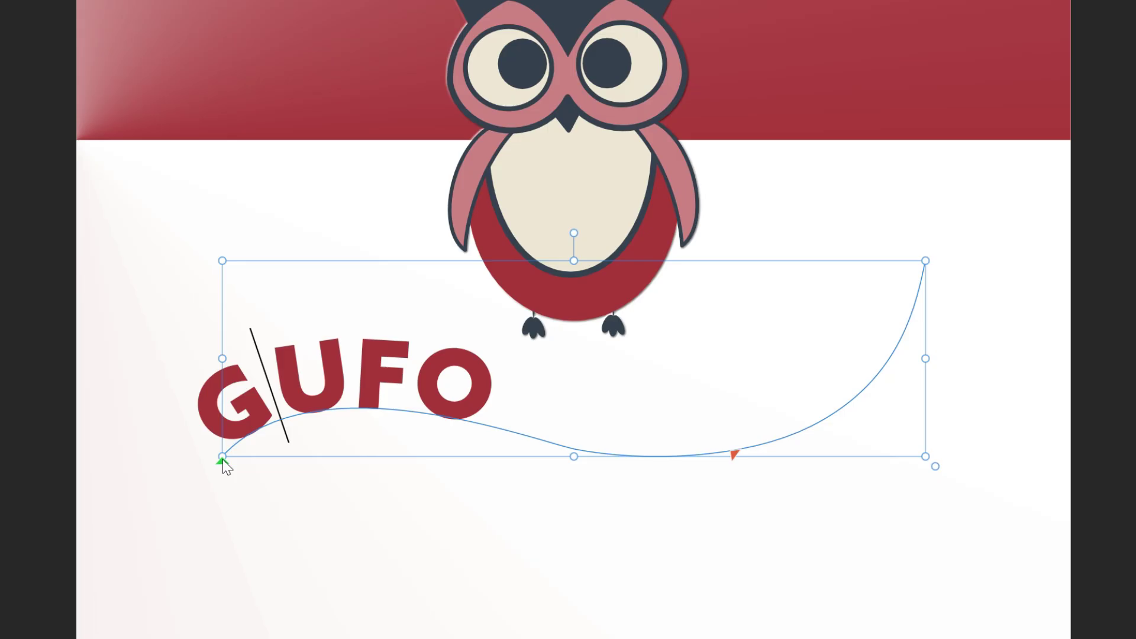
drag(209, 500, 244, 499)
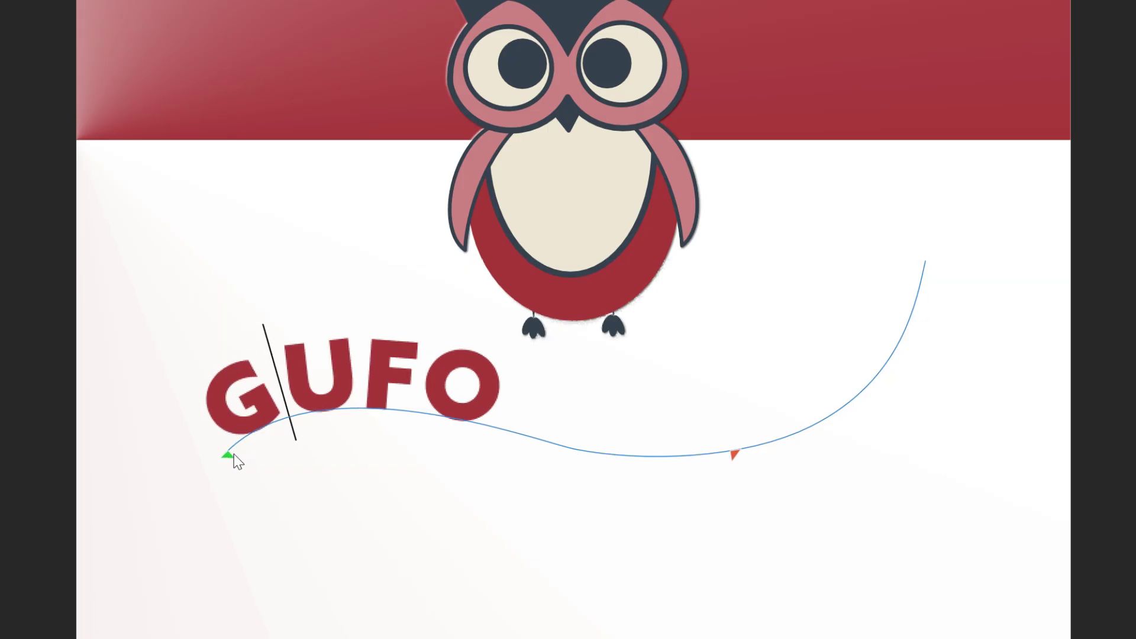
drag(268, 450, 426, 482)
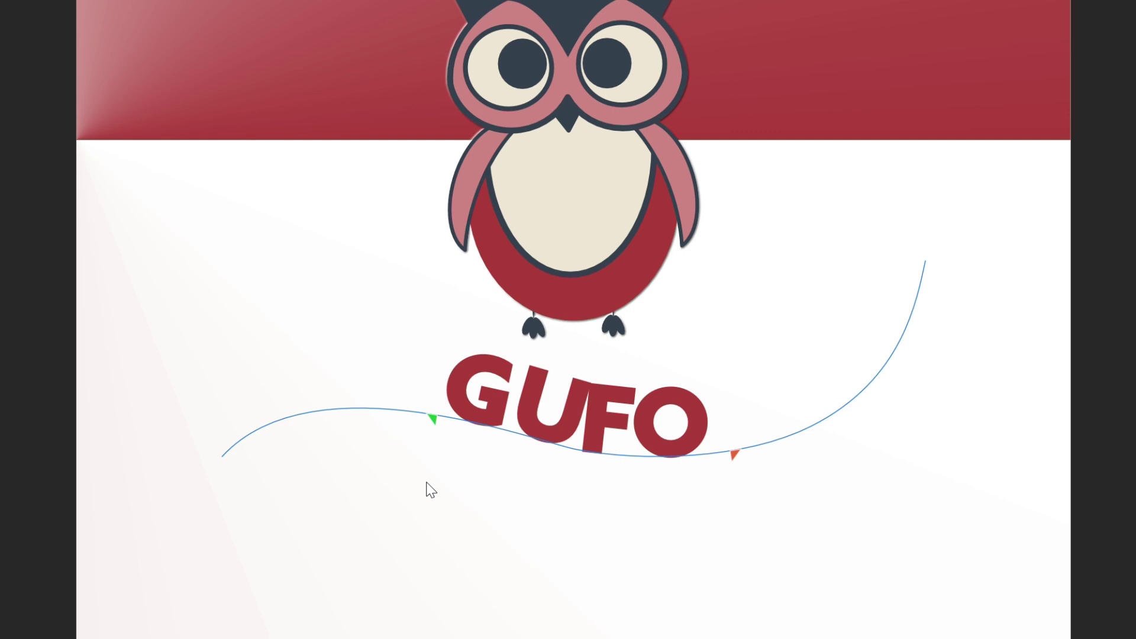
key(Escape)
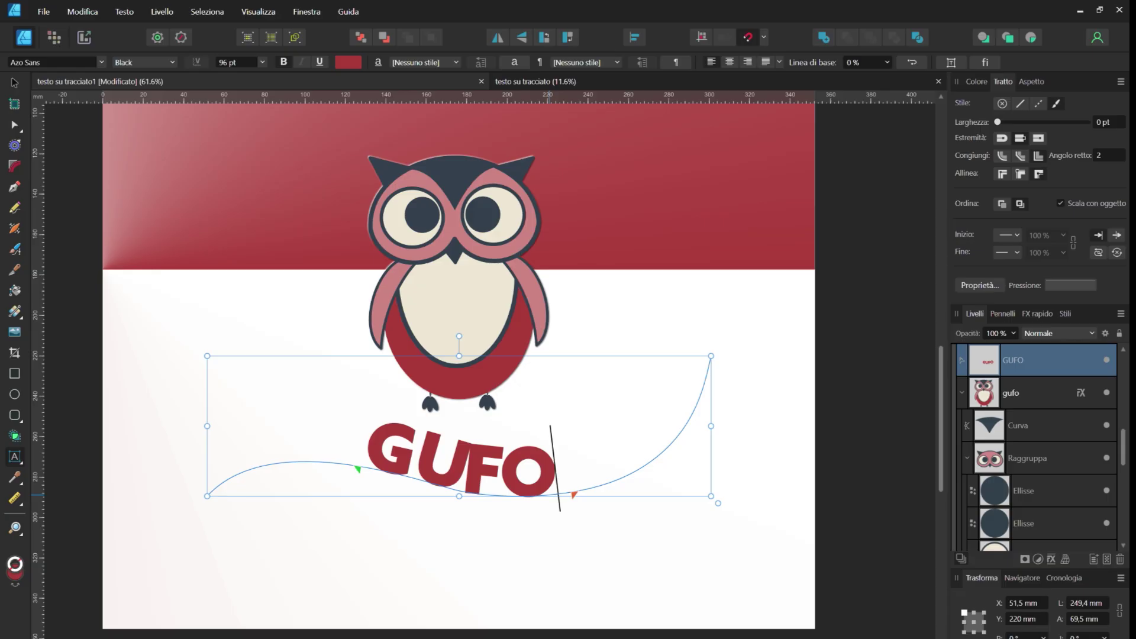
Append SOLITARIA after GUFO and drag the start and end markers to span the curve.
key(Return)
text(S)
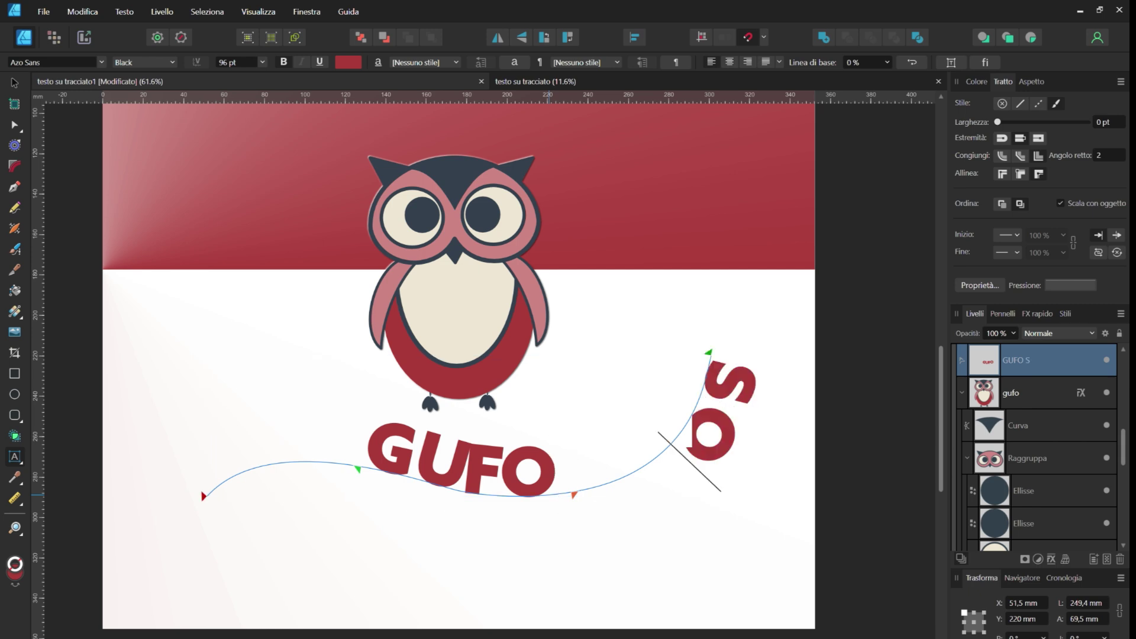
text(OLI)
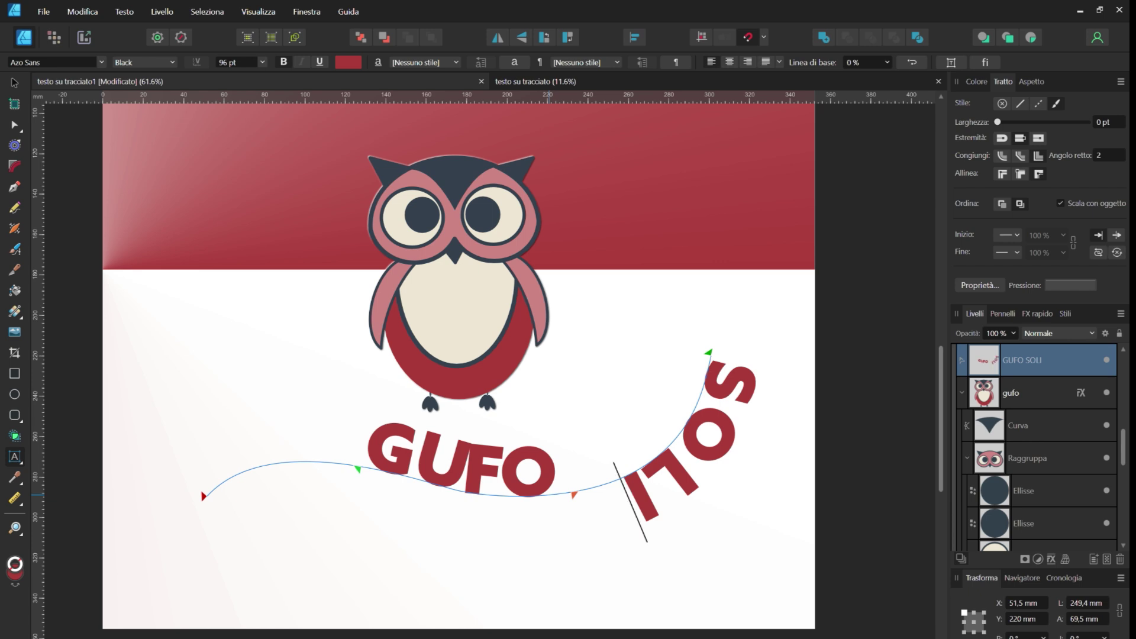
text(TARIA)
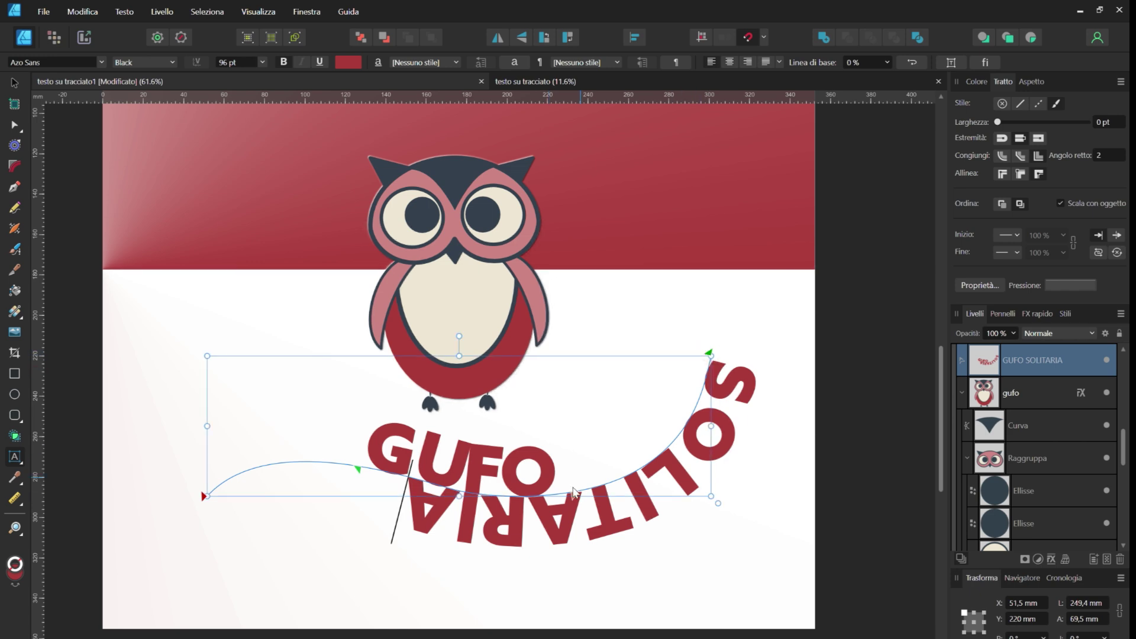
drag(573, 495, 602, 491)
mouse_move(357, 469)
mouse_down()
mouse_move(279, 468)
mouse_move(210, 500)
mouse_up()
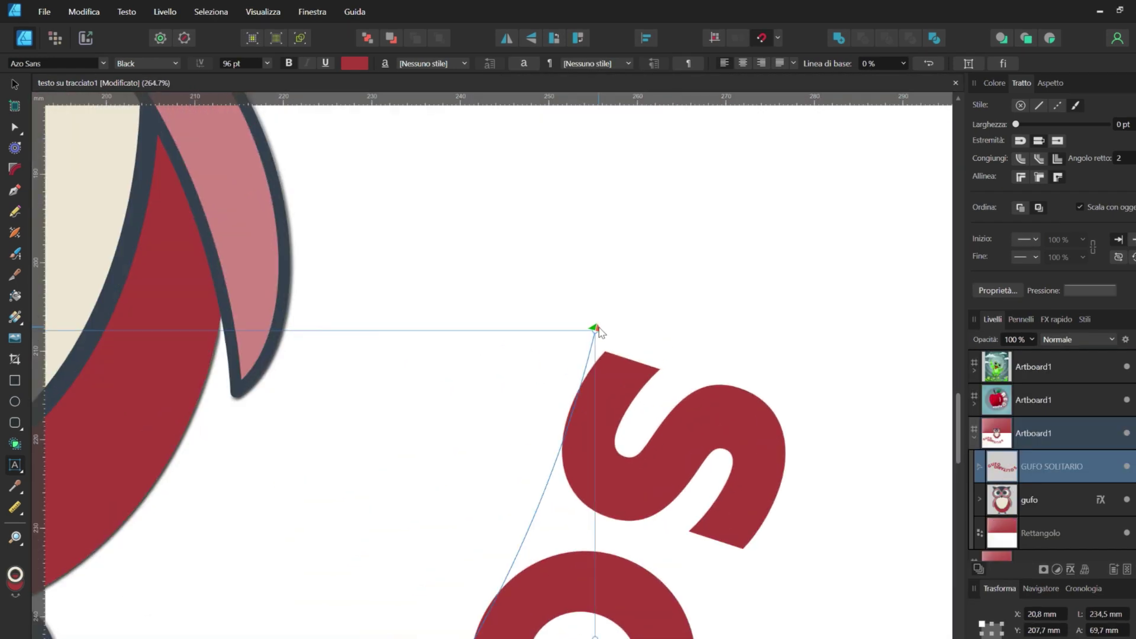
scroll(599, 331, down, 5)
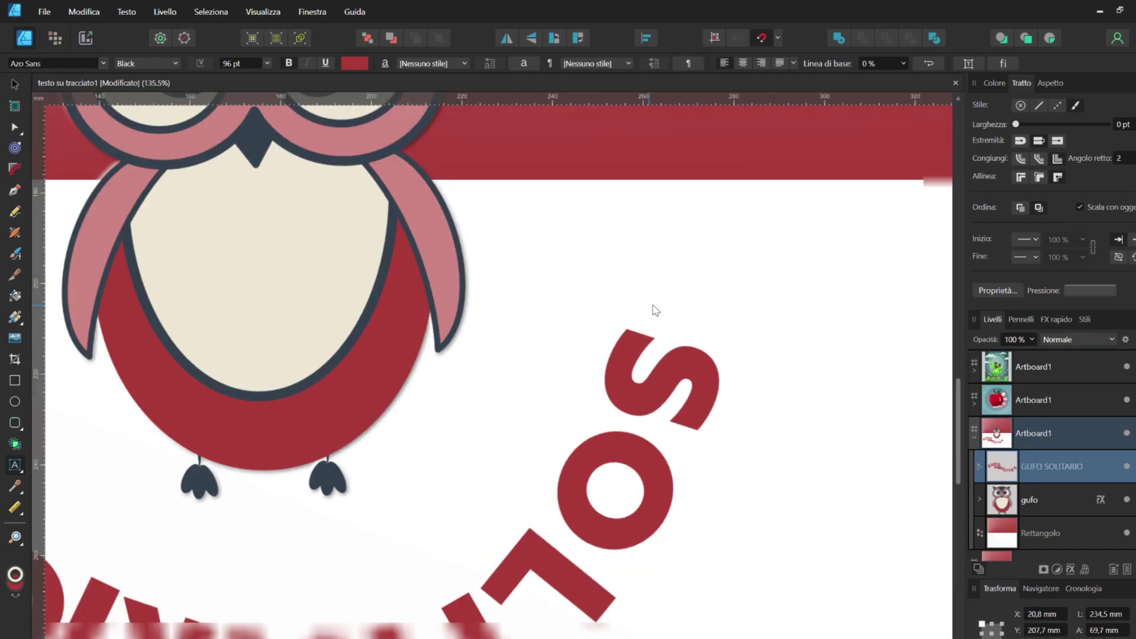
scroll(355, 402, up, 5)
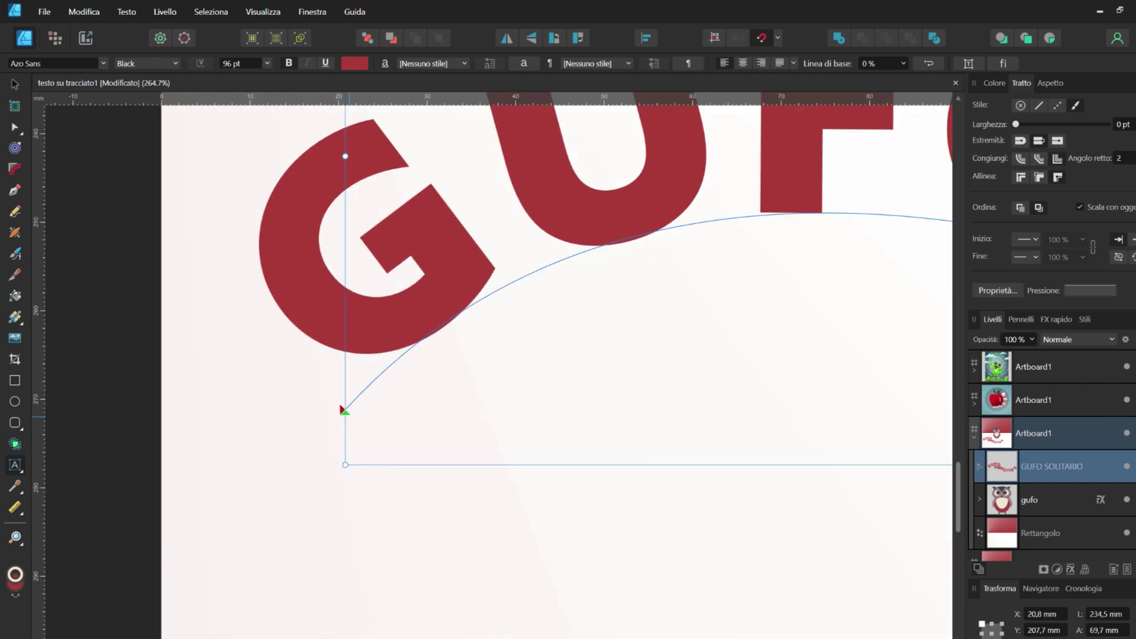
scroll(198, 448, down, 2)
scroll(195, 447, down, 3)
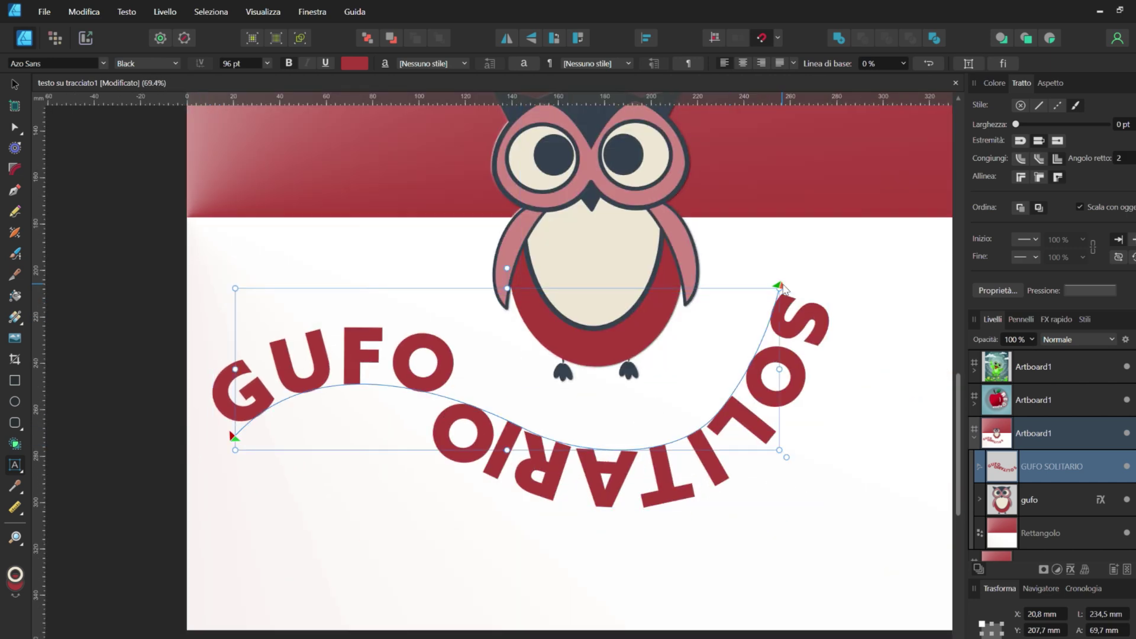
mouse_move(781, 289)
mouse_down()
mouse_move(650, 385)
mouse_move(739, 348)
mouse_move(772, 304)
mouse_up()
mouse_move(235, 441)
mouse_down()
mouse_move(254, 431)
mouse_move(443, 454)
mouse_up()
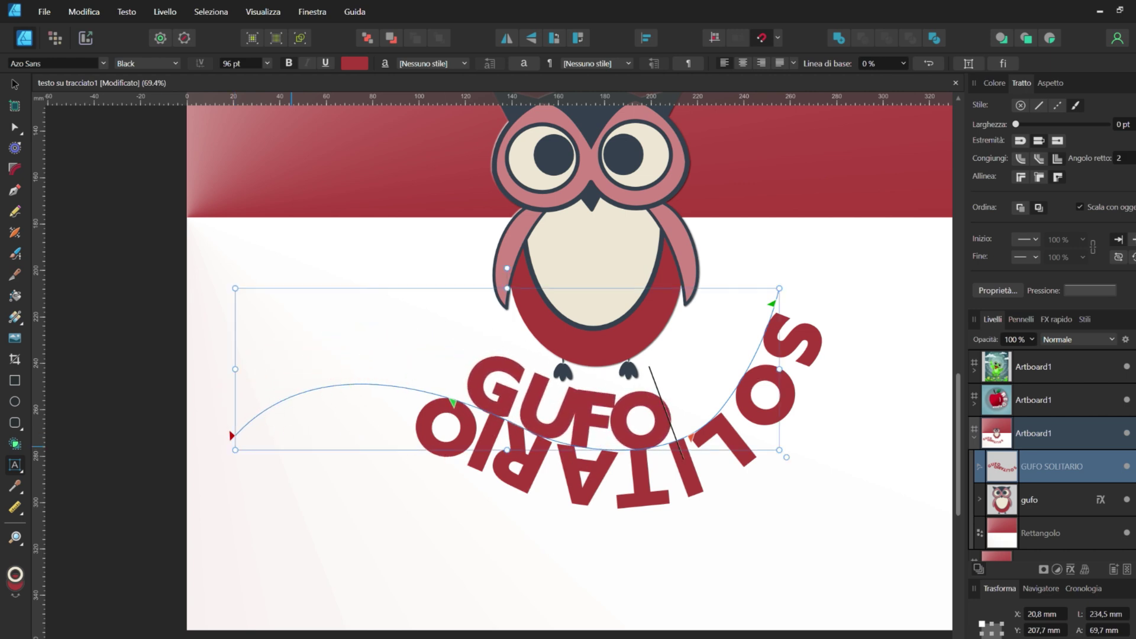
drag(231, 436, 461, 399)
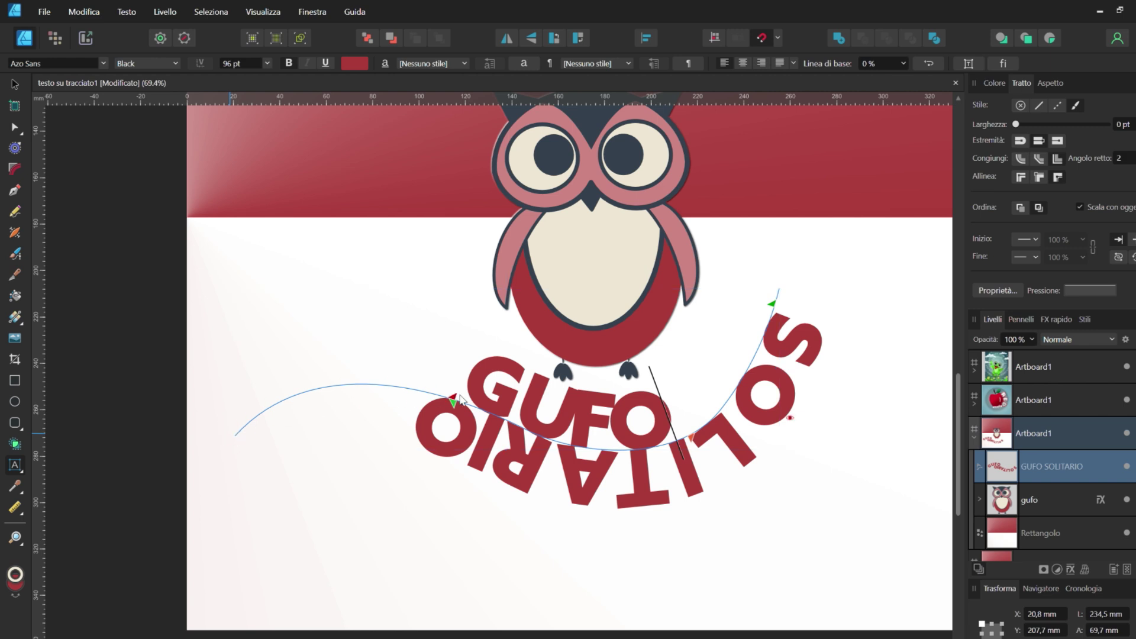
drag(796, 320, 725, 375)
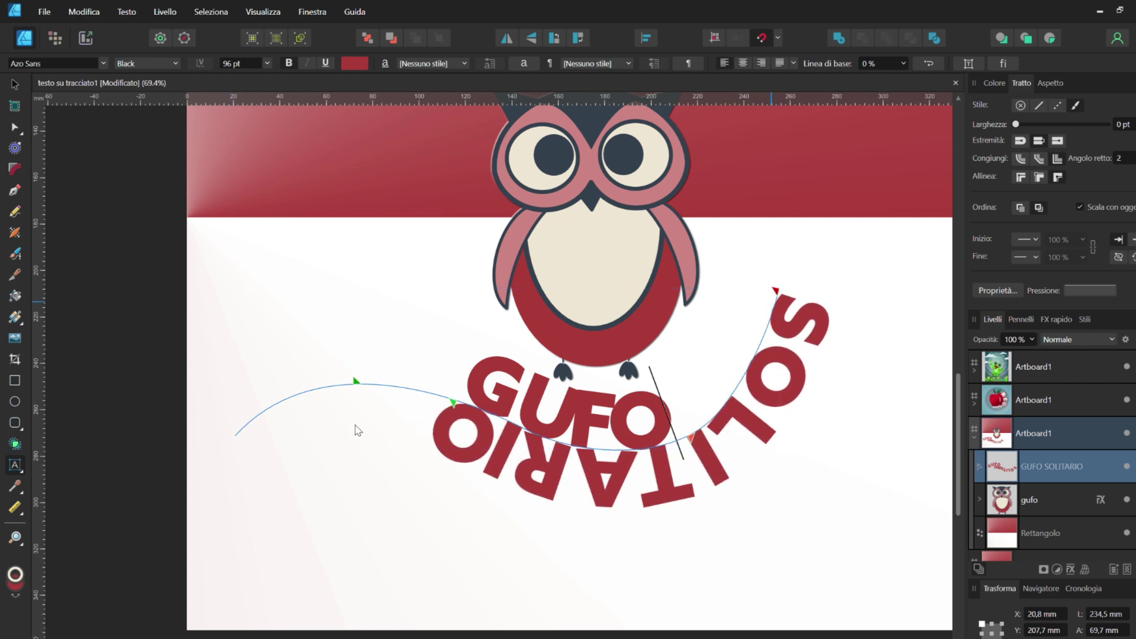
mouse_move(453, 404)
mouse_down()
mouse_move(375, 398)
mouse_move(235, 439)
mouse_up()
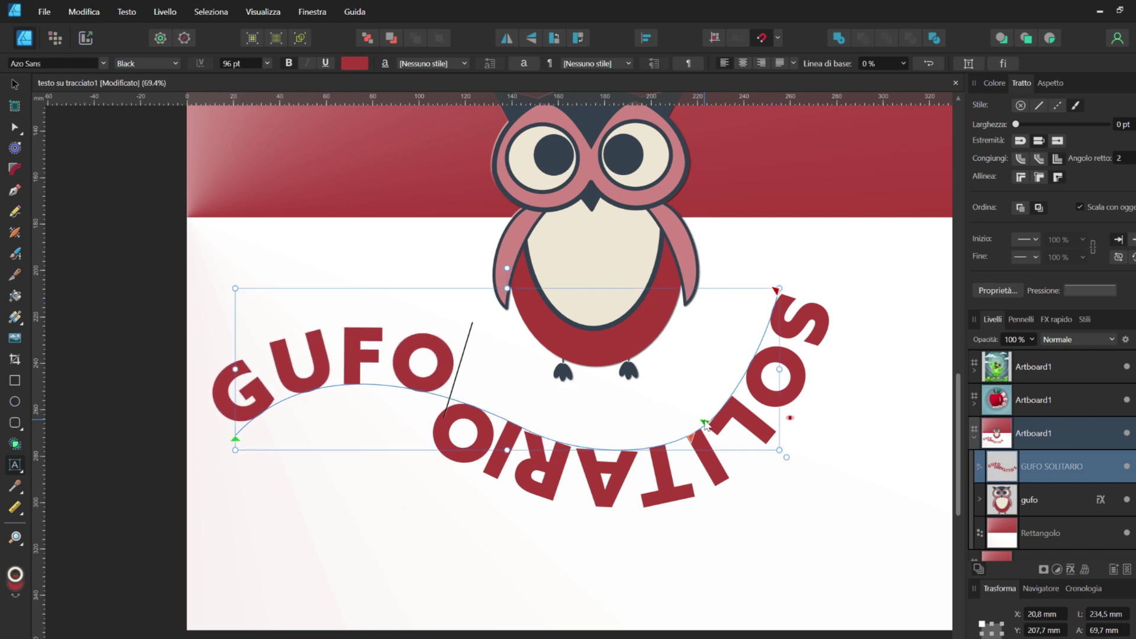
mouse_move(705, 423)
mouse_down()
mouse_move(707, 338)
mouse_move(446, 403)
mouse_move(745, 330)
mouse_move(446, 397)
mouse_move(402, 384)
mouse_move(680, 406)
mouse_move(776, 290)
mouse_up()
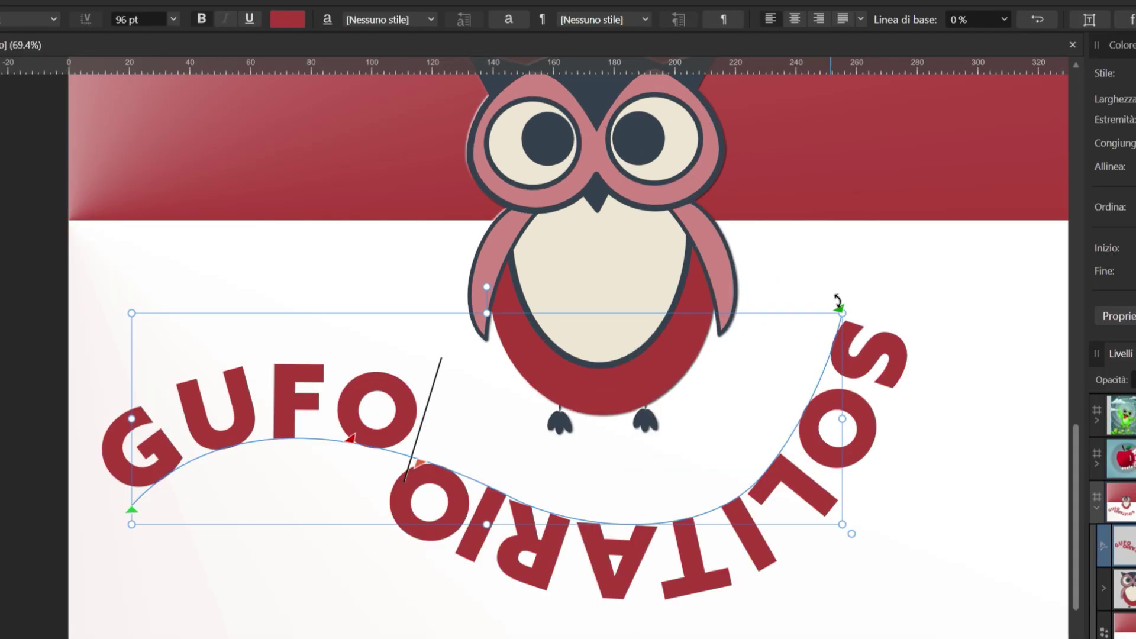
Try a 67% baseline offset on the path text, then reset it to 0%.
click(1004, 20)
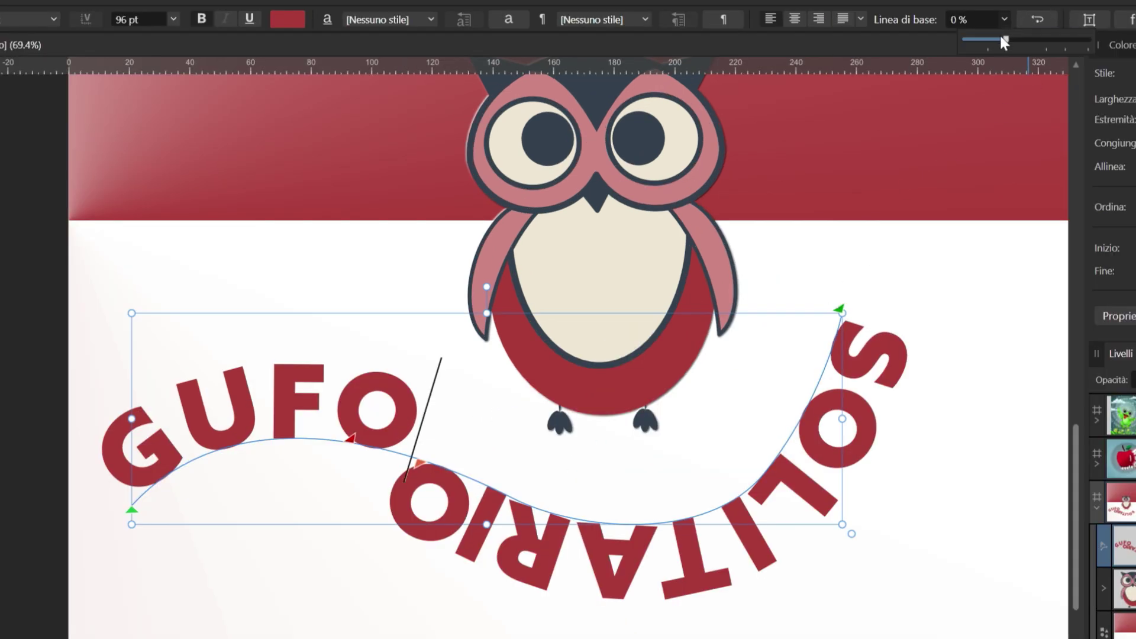
mouse_move(1006, 40)
mouse_down()
mouse_move(1070, 56)
mouse_move(1019, 55)
mouse_move(848, 107)
mouse_up()
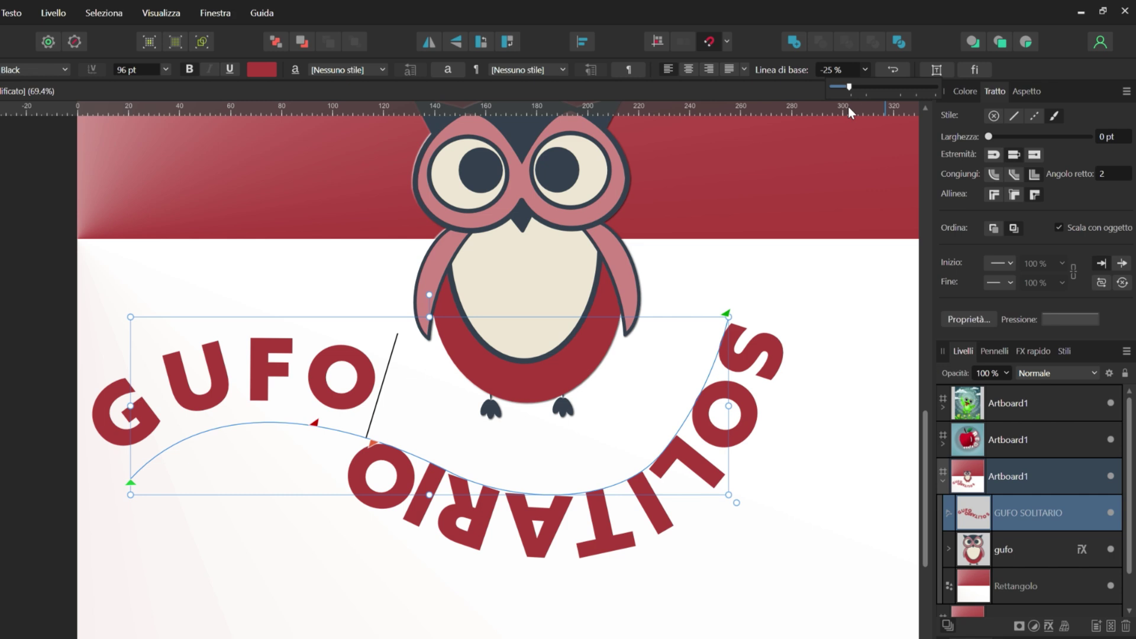
key(End)
Select SOLITARIO and adjust its baseline offset, ending at -50%.
key(shift+Left)
key(shift+Left)
key(shift+Left)
key(shift+Left)
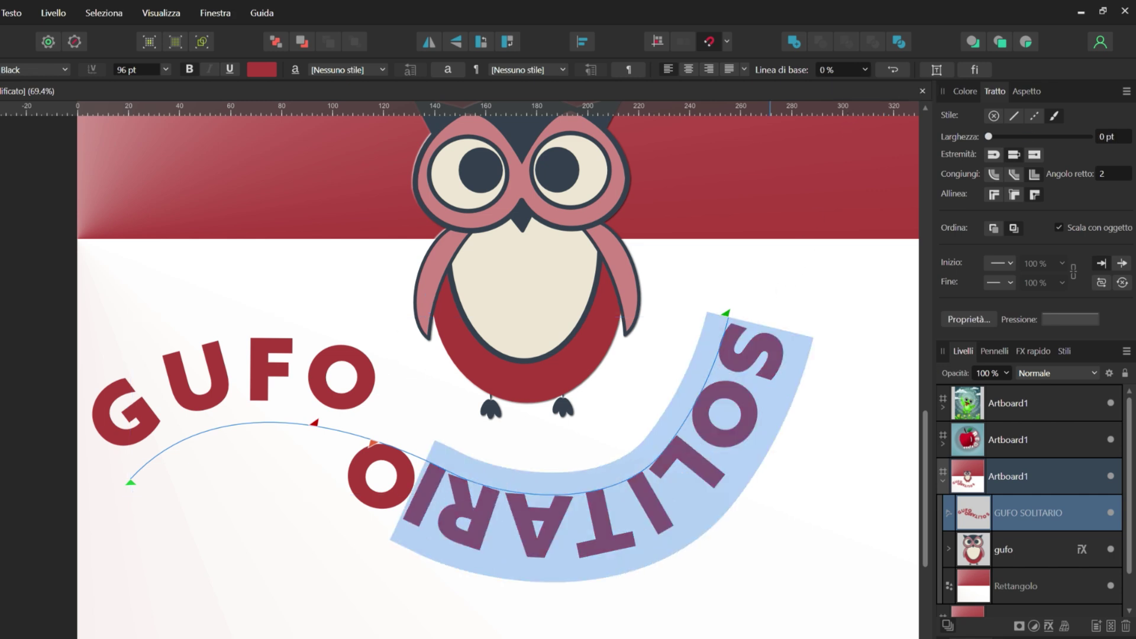
key(shift+Left)
key(shift+Left)
key(shift+Left)
click(864, 70)
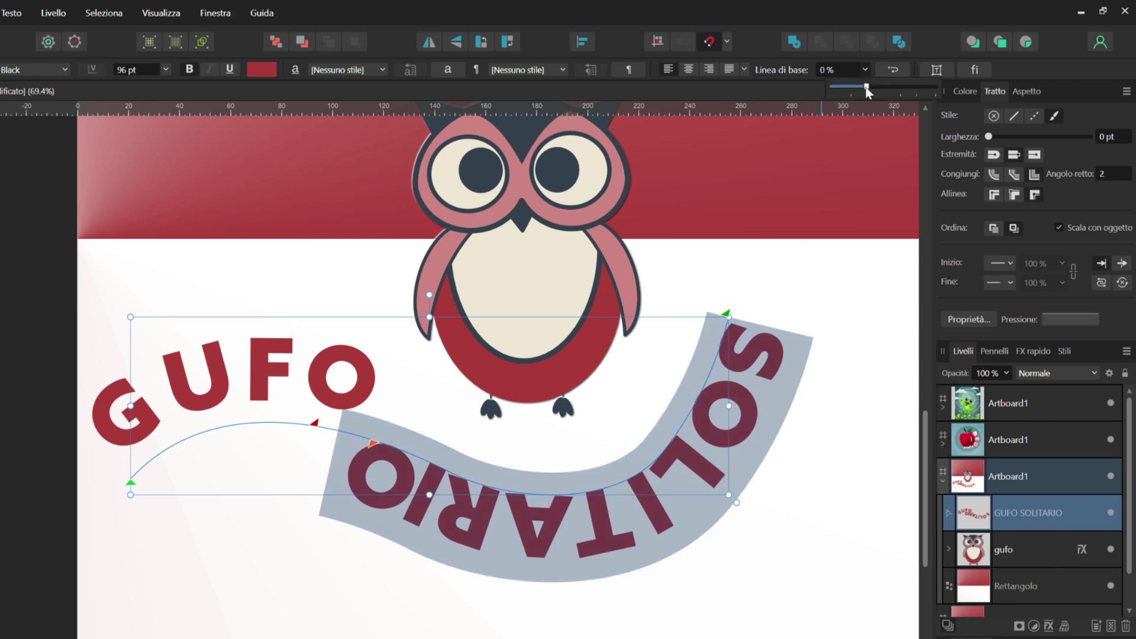
drag(866, 89, 926, 88)
drag(926, 88, 828, 87)
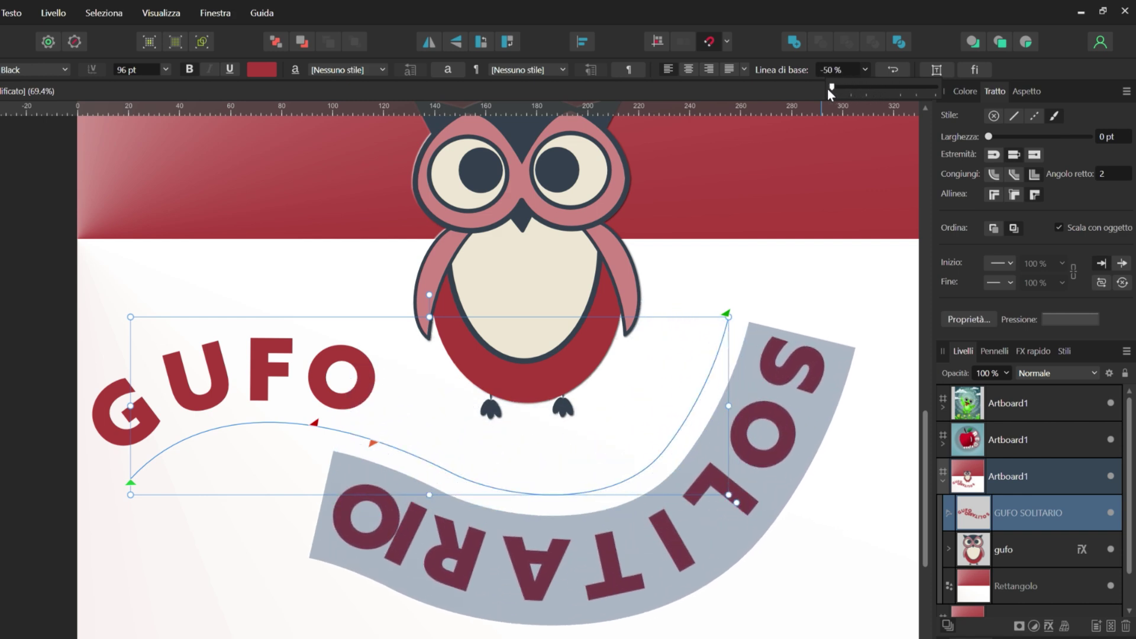
scroll(611, 188, down, 2)
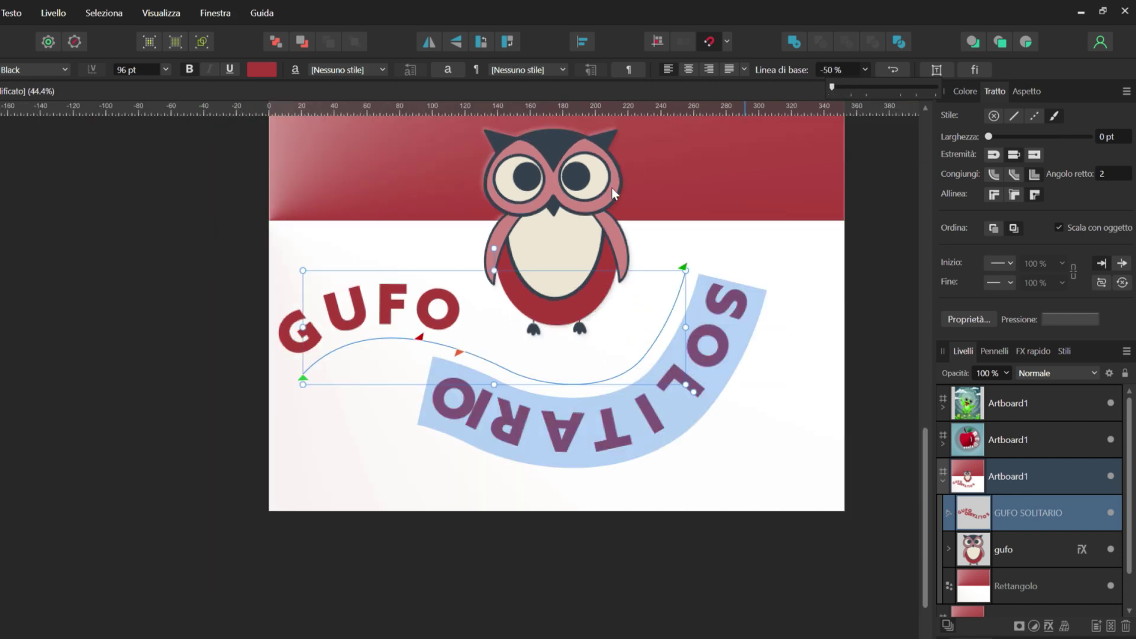
scroll(703, 185, up, 1)
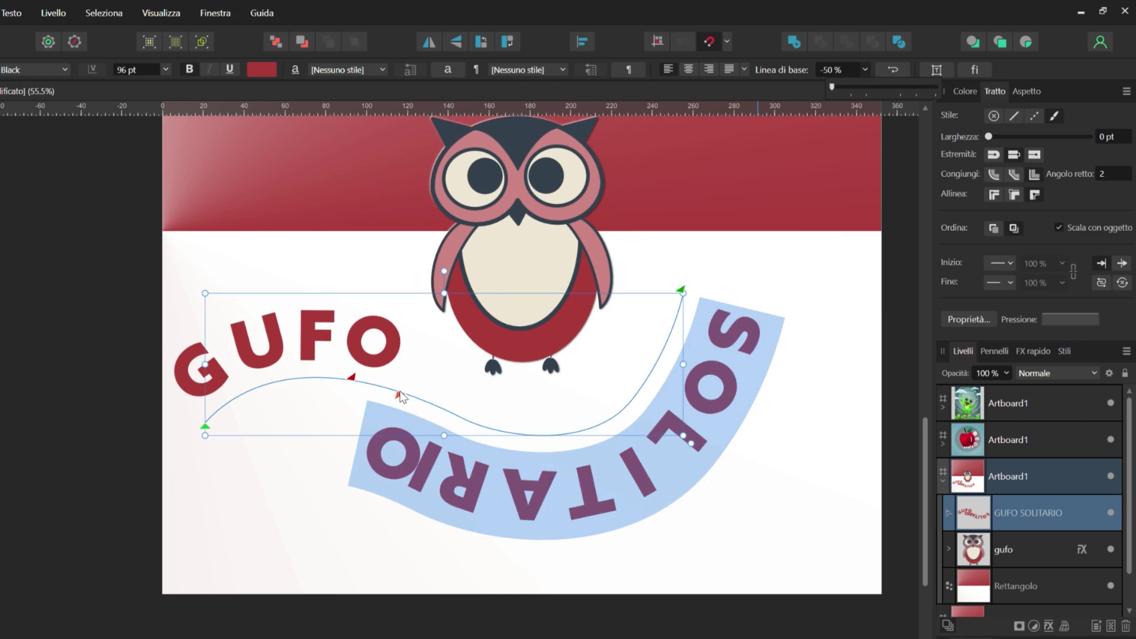
Move SOLITARIO onto the curve beside GUFO and set the baseline offset to 32%.
drag(400, 394, 569, 442)
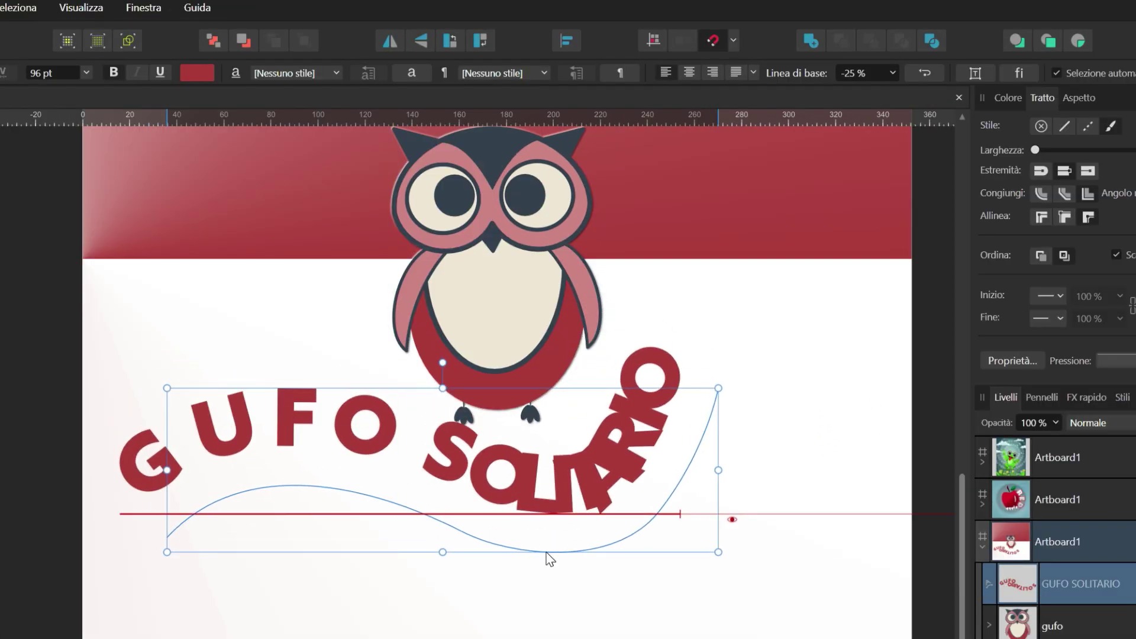
click(892, 73)
drag(908, 92, 940, 93)
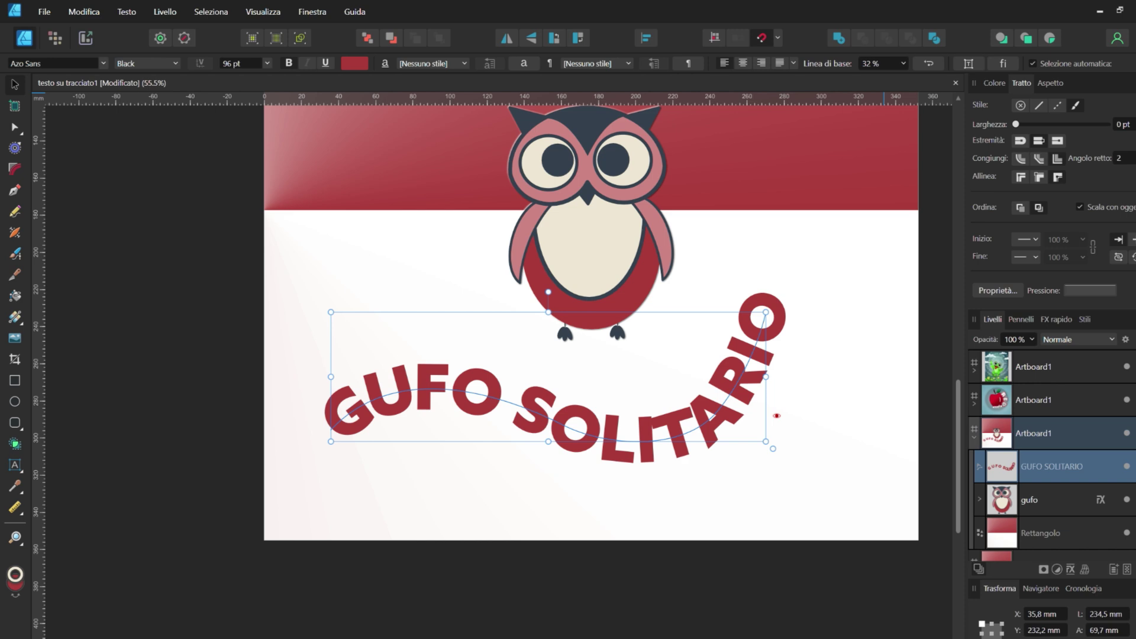
Zoom to the GUFO SOLITARIO path text and double-click it for text editing.
scroll(503, 317, right, 5)
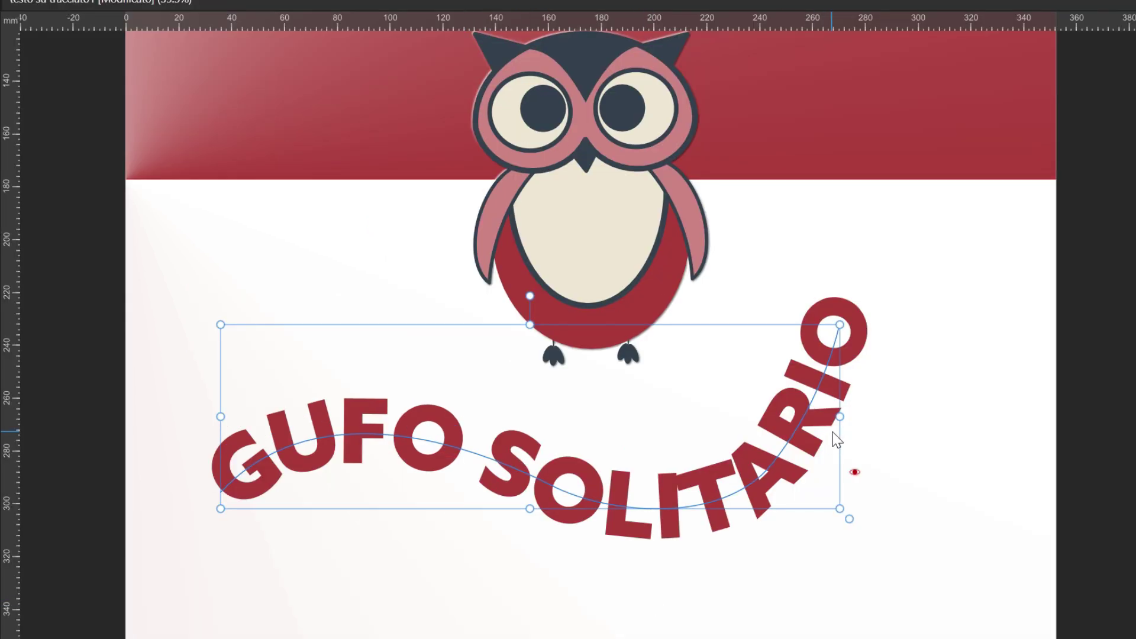
click(855, 471)
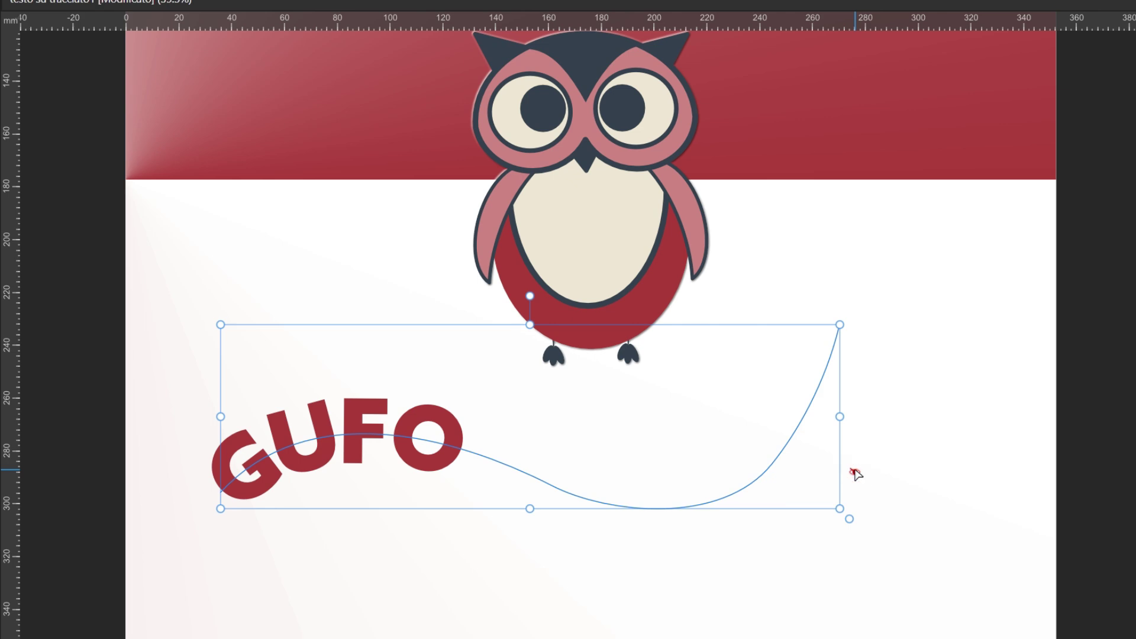
click(855, 471)
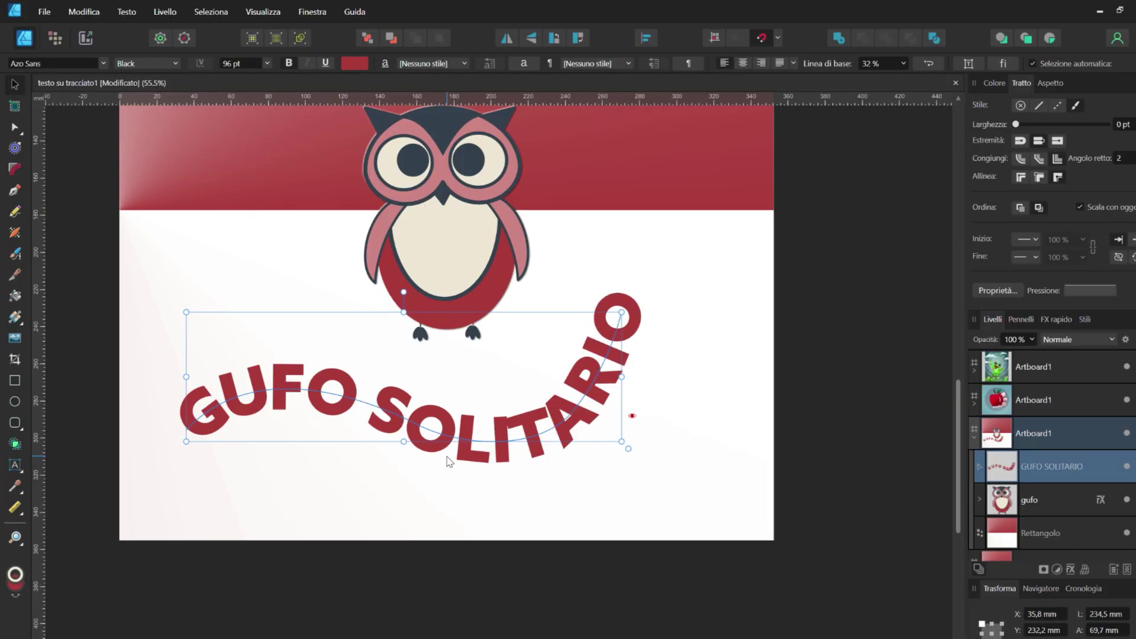
ctrl+scroll(273, 377, up, 1)
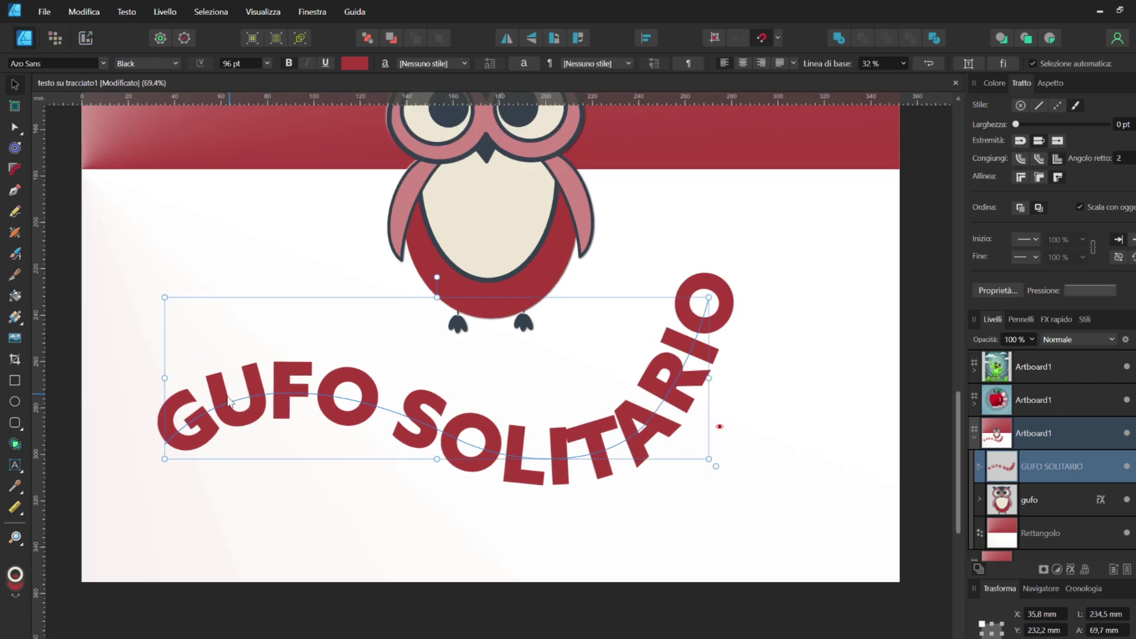
double_click(182, 446)
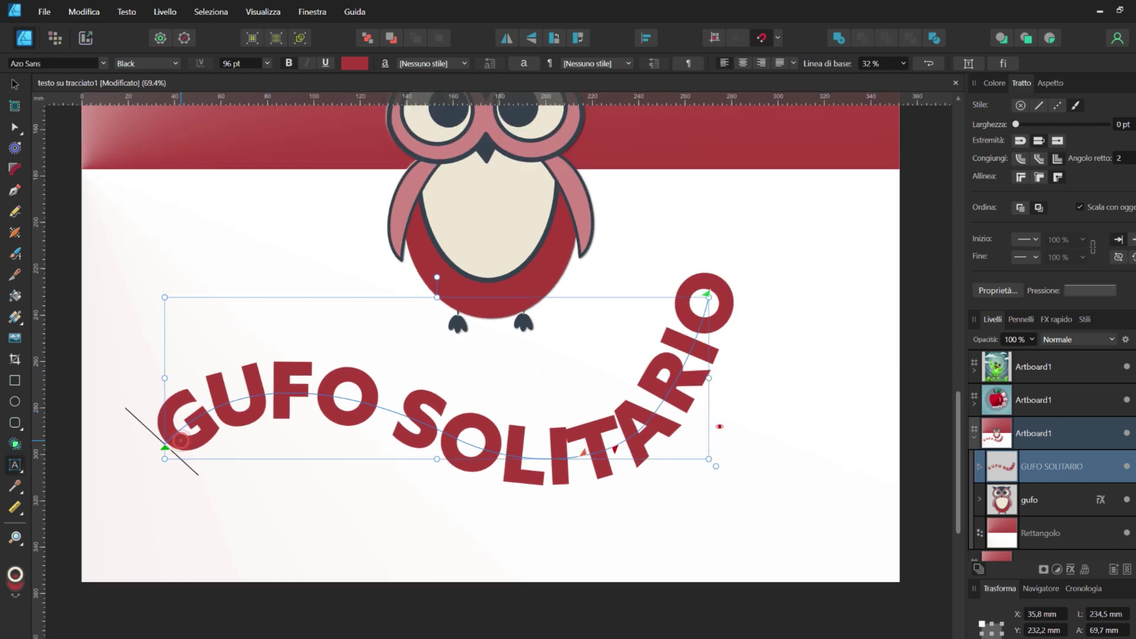
mouse_move(165, 449)
mouse_down()
mouse_move(548, 473)
mouse_move(710, 293)
mouse_up()
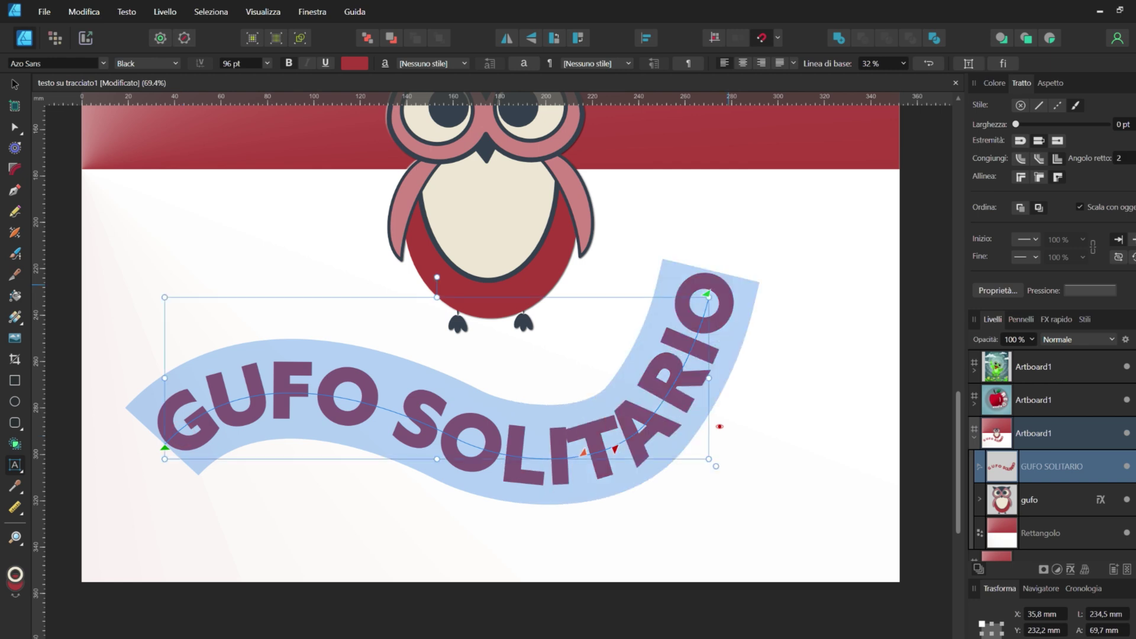
click(743, 63)
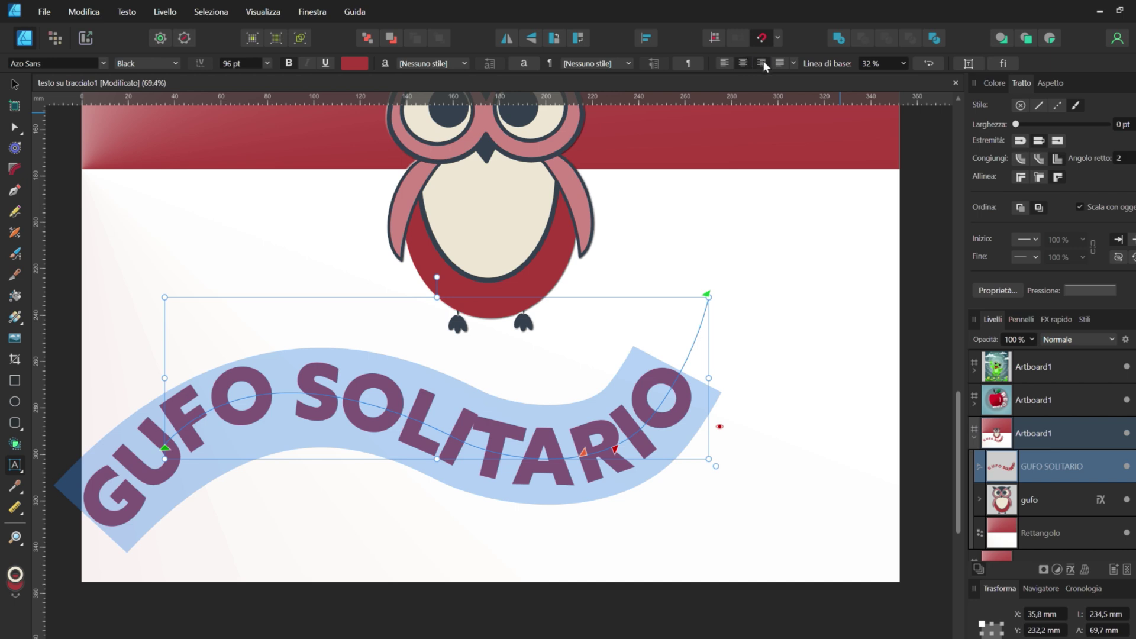
click(762, 63)
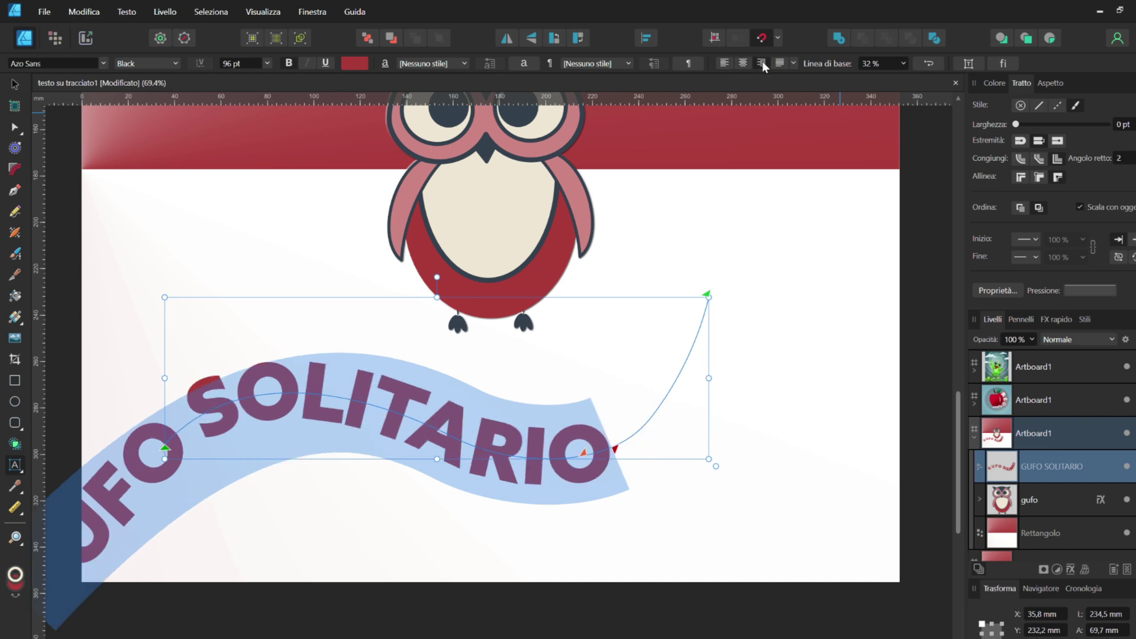
click(723, 61)
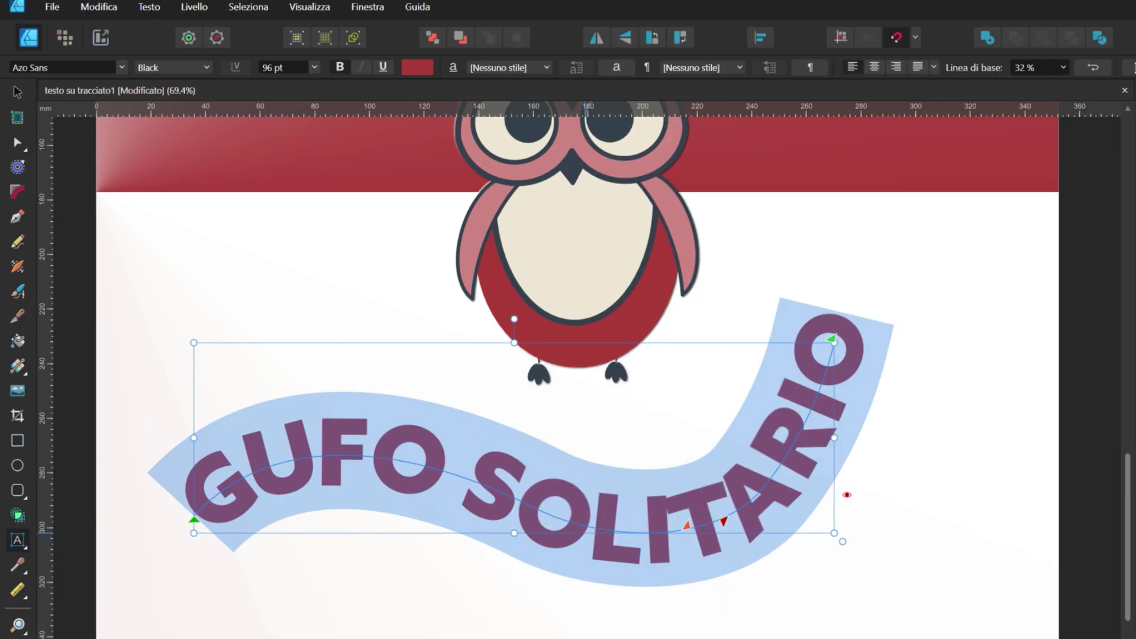
click(17, 92)
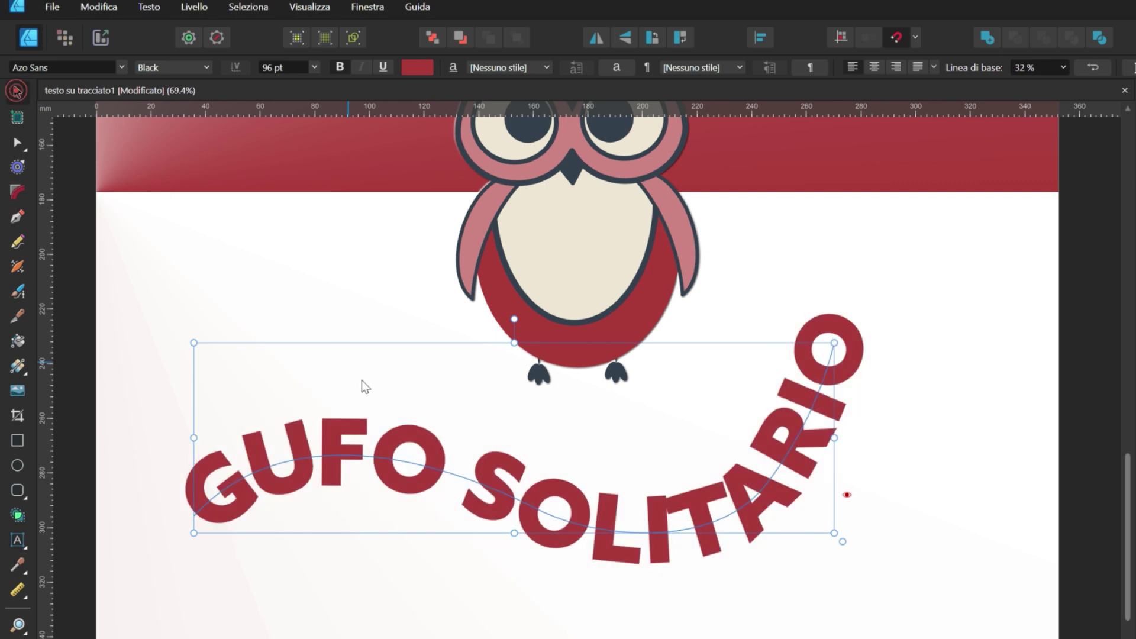
double_click(487, 507)
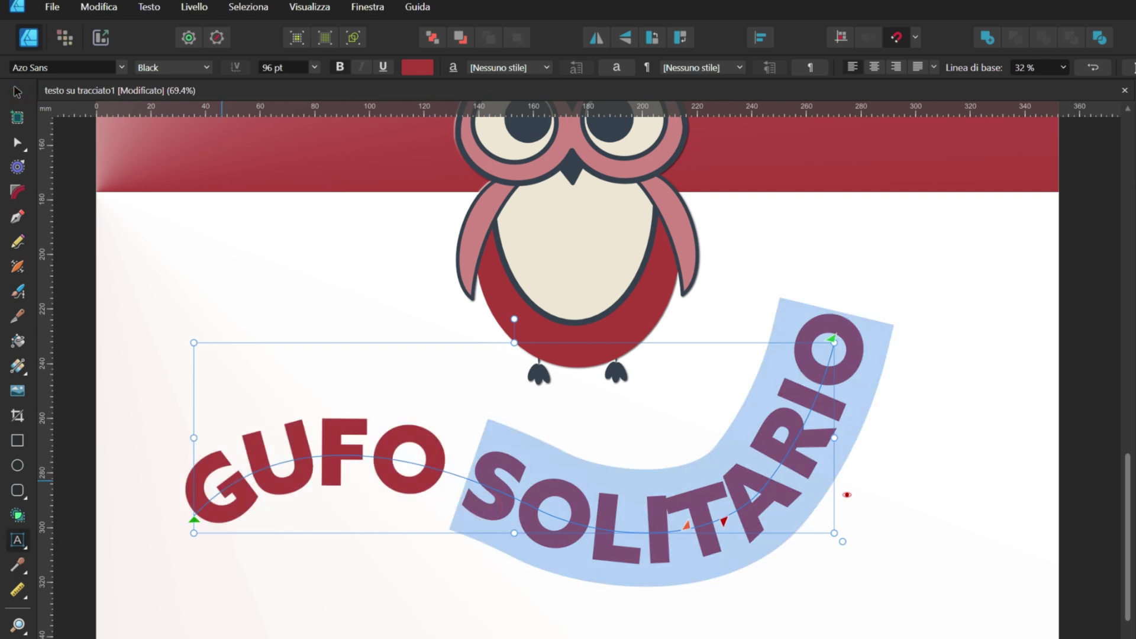
click(17, 92)
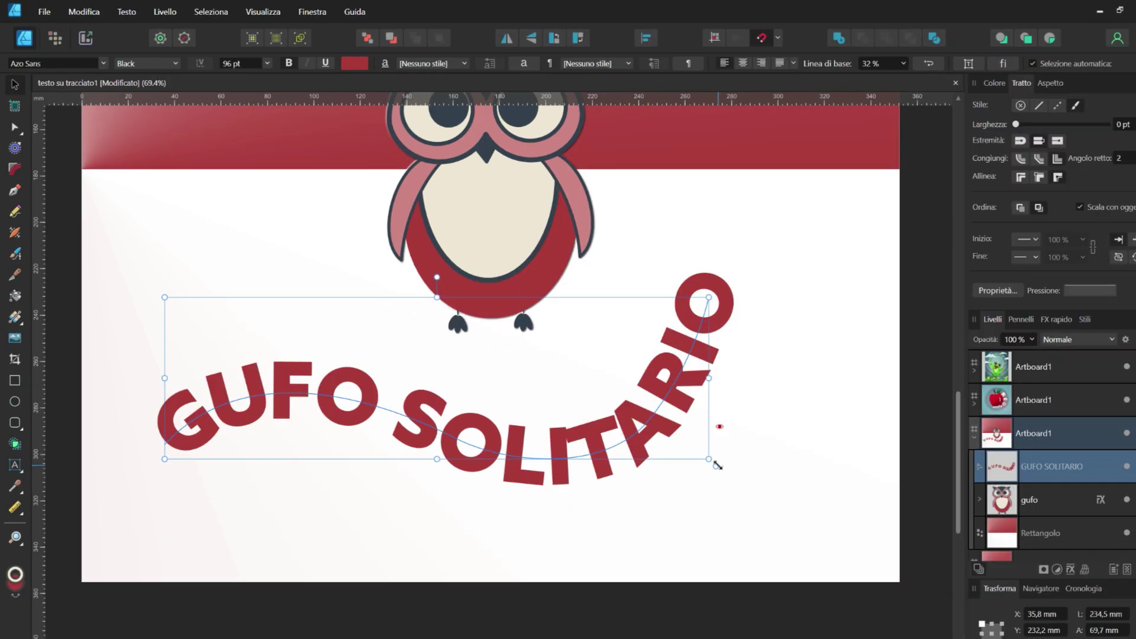
mouse_move(716, 464)
mouse_down()
mouse_move(495, 381)
mouse_move(647, 467)
mouse_move(786, 525)
mouse_move(474, 401)
mouse_move(612, 499)
mouse_move(762, 558)
mouse_move(492, 355)
mouse_move(784, 513)
mouse_up()
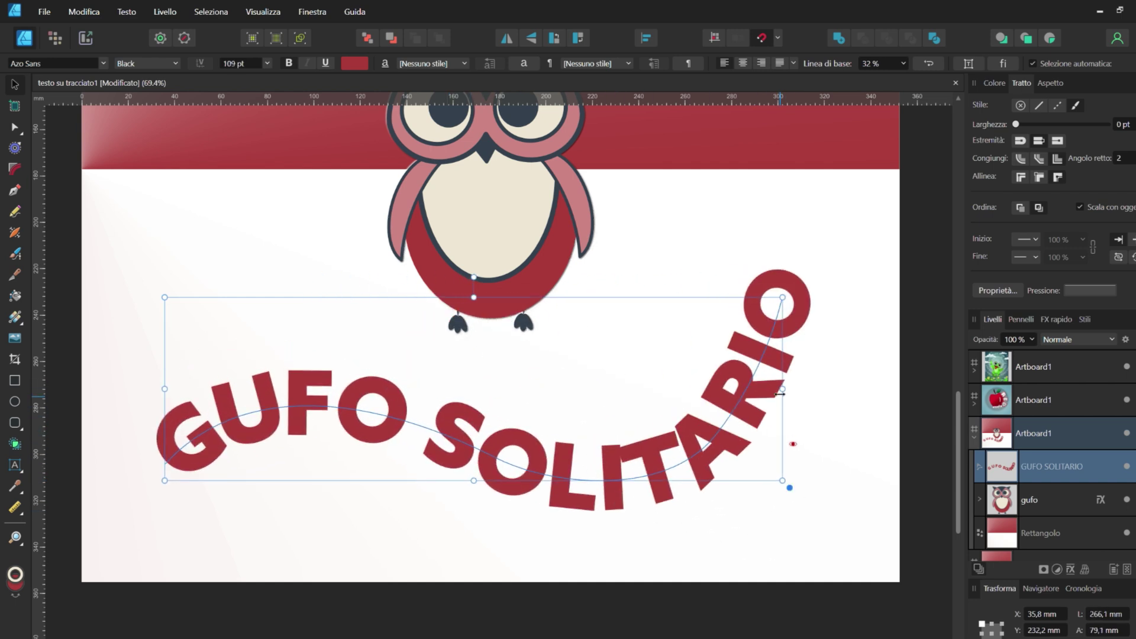
Resize the GUFO SOLITARIO path text box to about 264.6 mm wide.
mouse_move(783, 390)
mouse_down()
mouse_move(632, 393)
mouse_move(725, 446)
mouse_move(761, 502)
mouse_move(863, 562)
mouse_move(897, 443)
mouse_move(835, 444)
mouse_up()
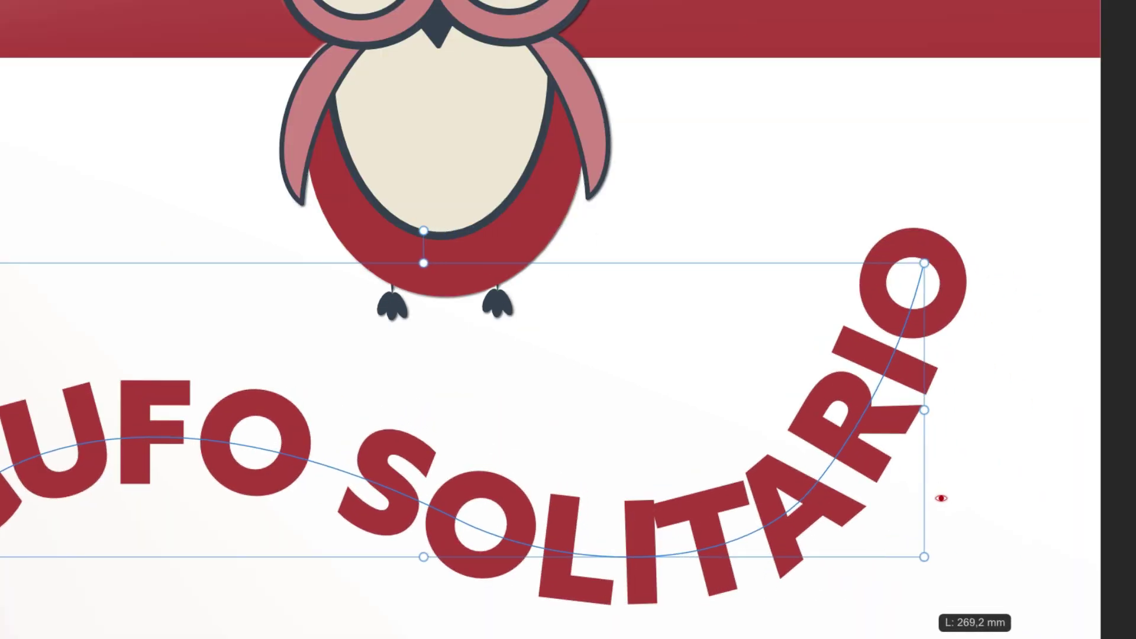
mouse_move(924, 637)
mouse_down()
mouse_move(896, 638)
mouse_move(907, 638)
mouse_up()
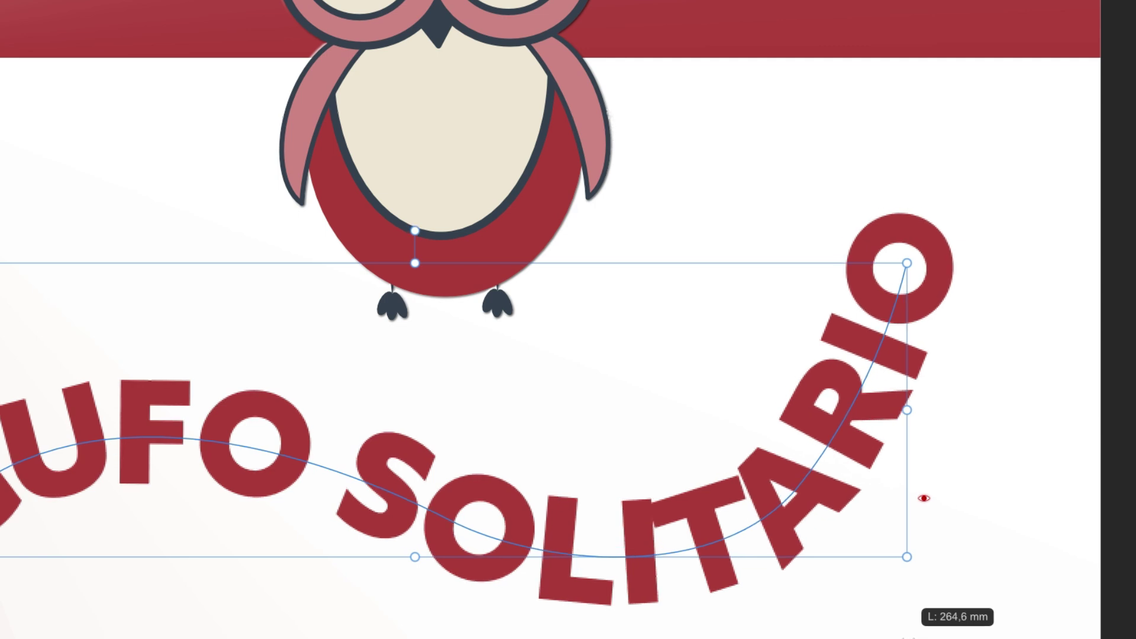
drag(921, 566, 924, 568)
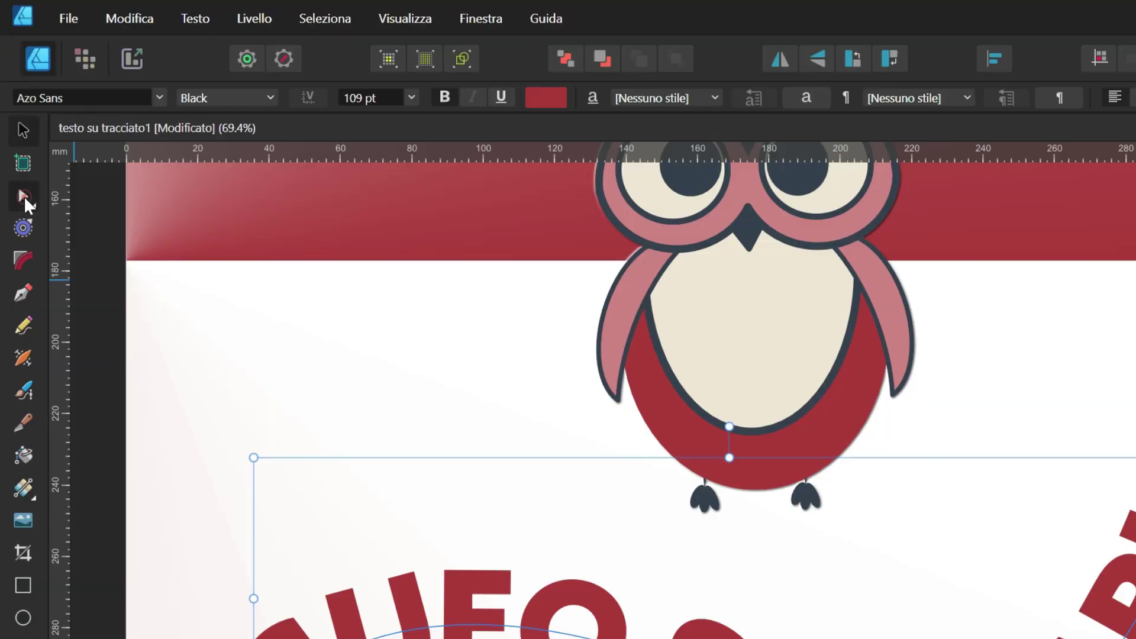
click(22, 195)
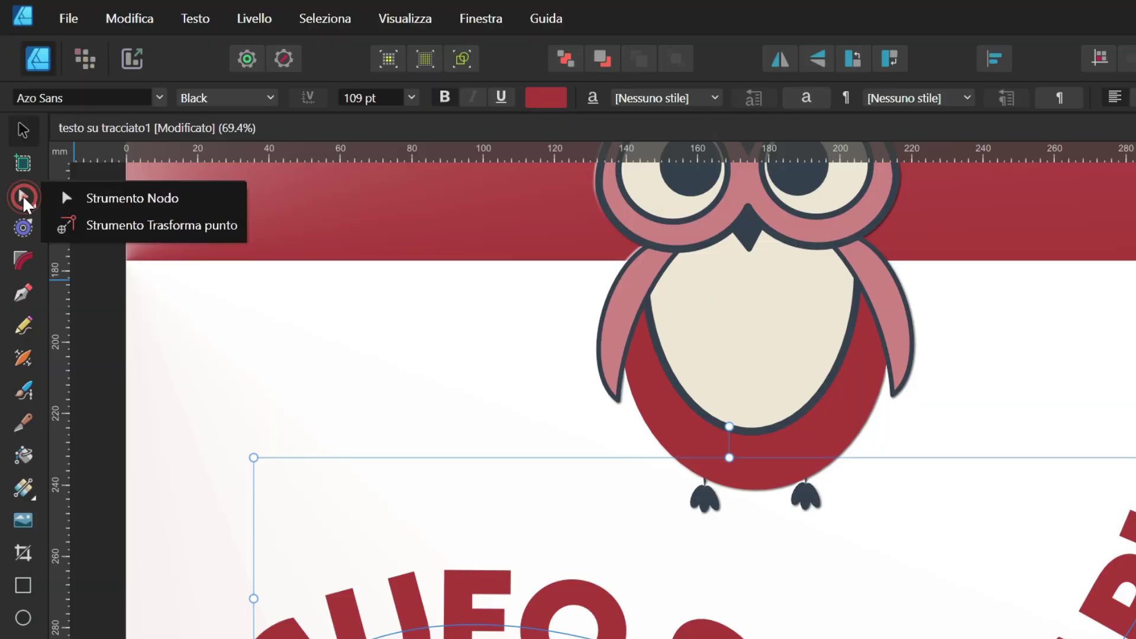
click(104, 201)
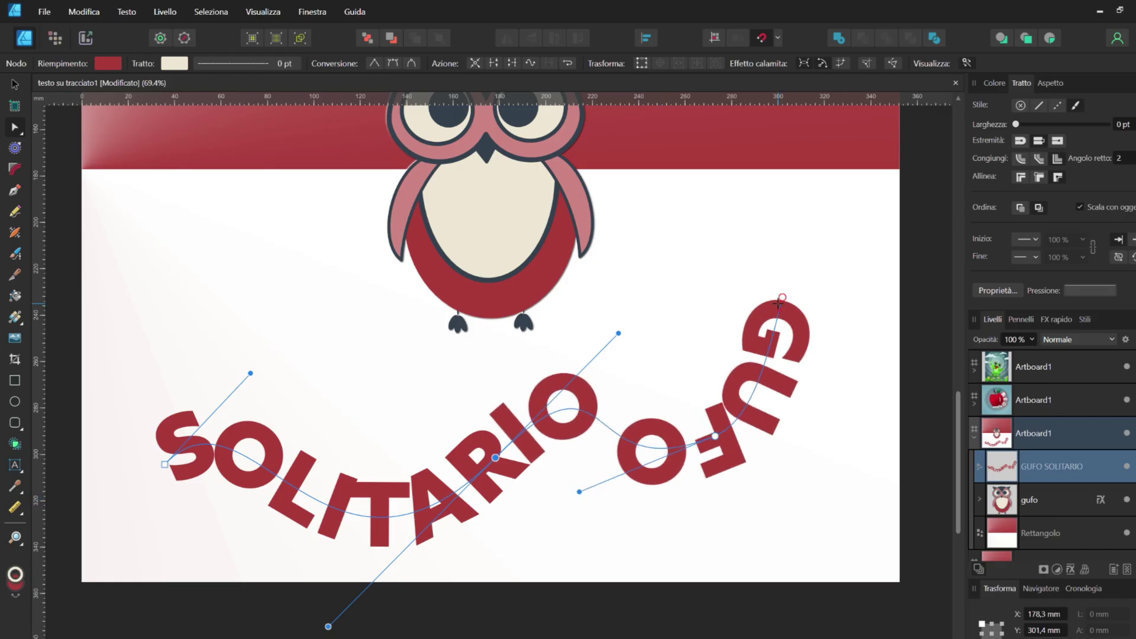
drag(779, 302, 730, 270)
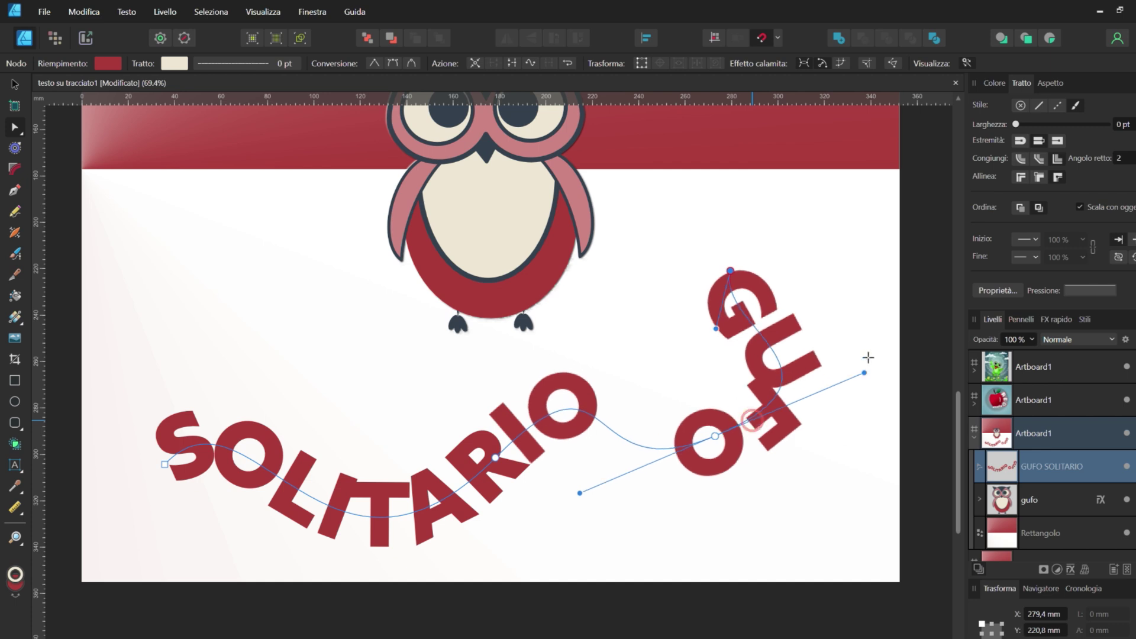
drag(164, 465, 158, 381)
key(ctrl+z)
key(ctrl+z)
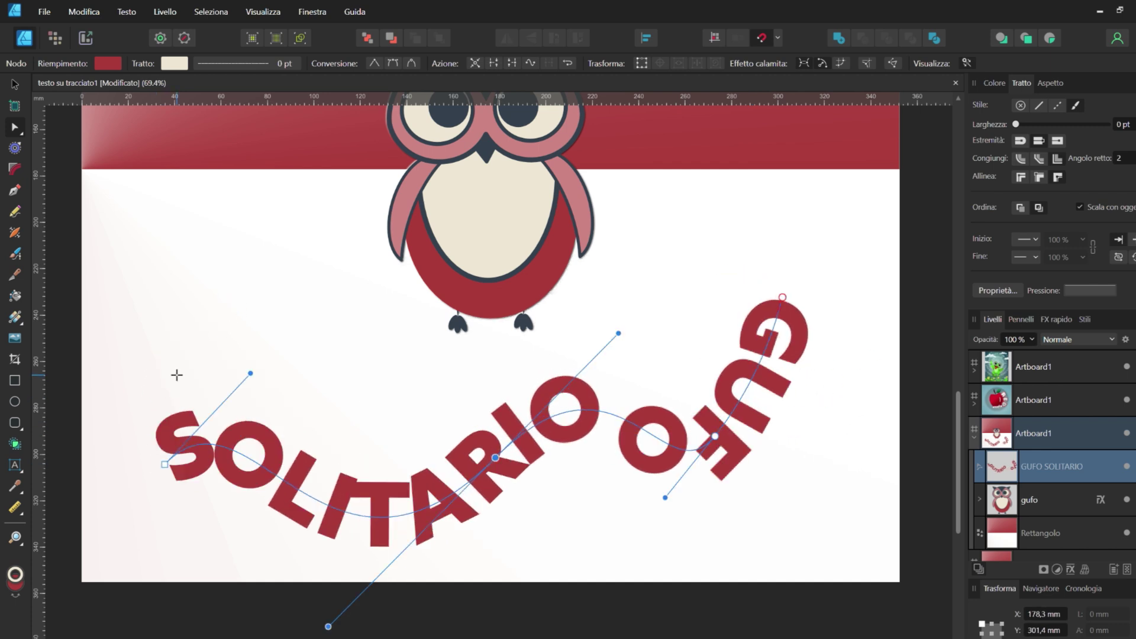
key(ctrl+z)
key(ctrl+z)
key(v)
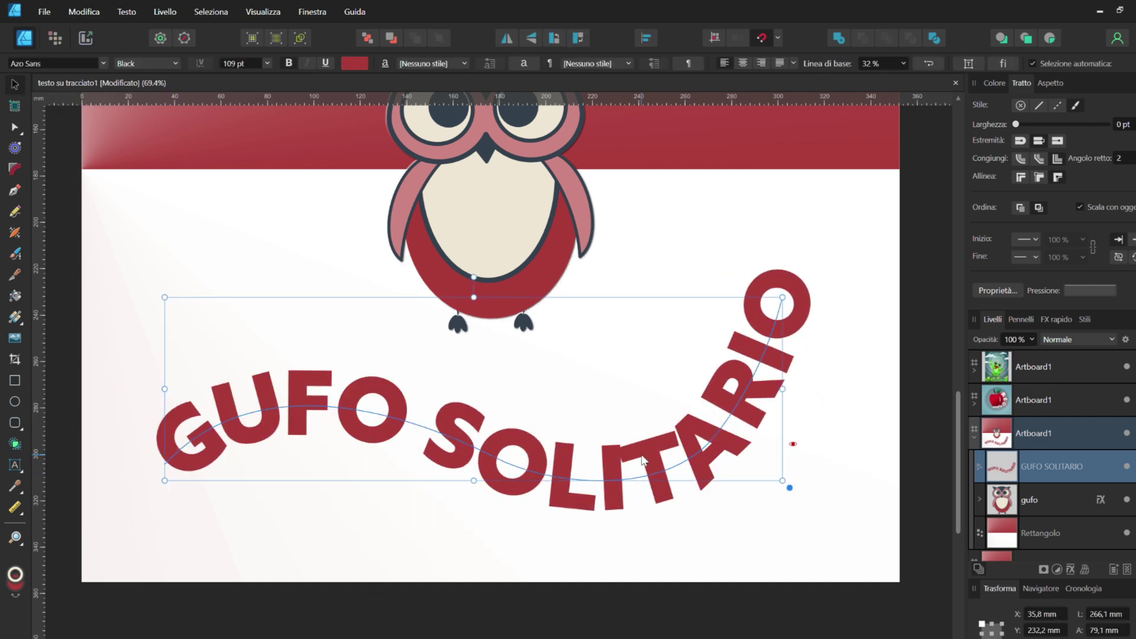
key(t)
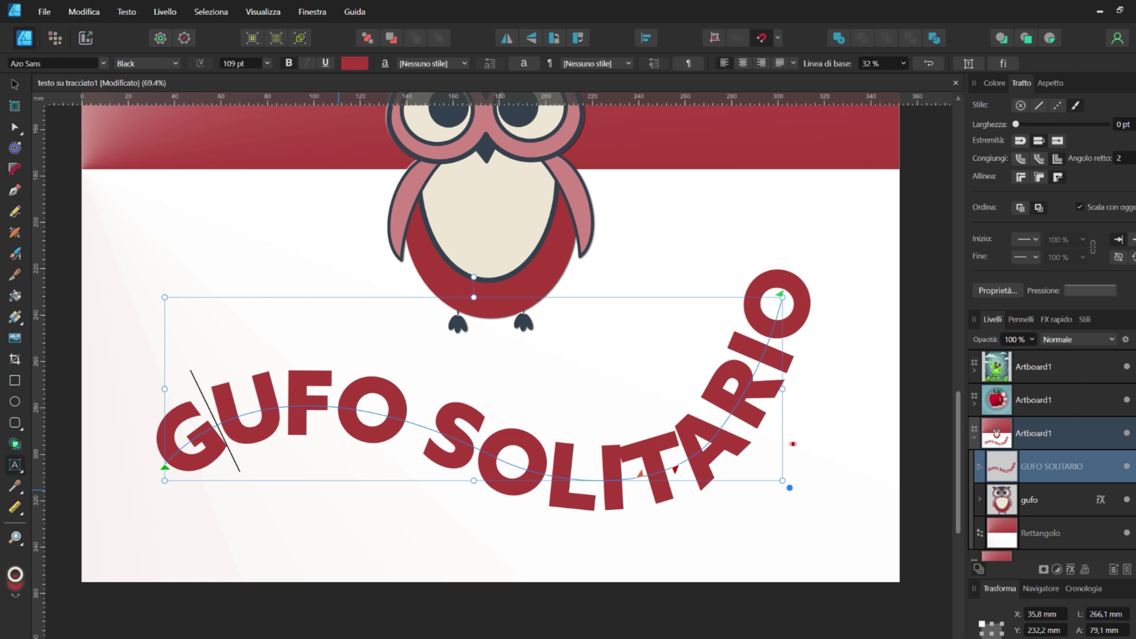
key(ctrl+a)
click(762, 63)
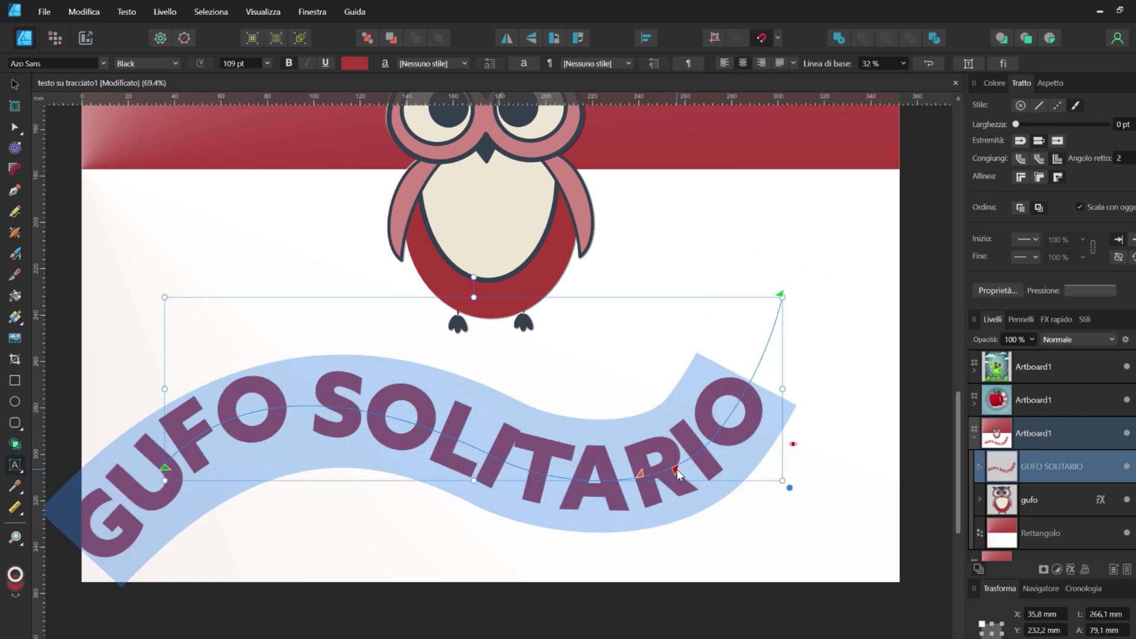
click(443, 506)
ctrl+scroll(544, 445, down, 2)
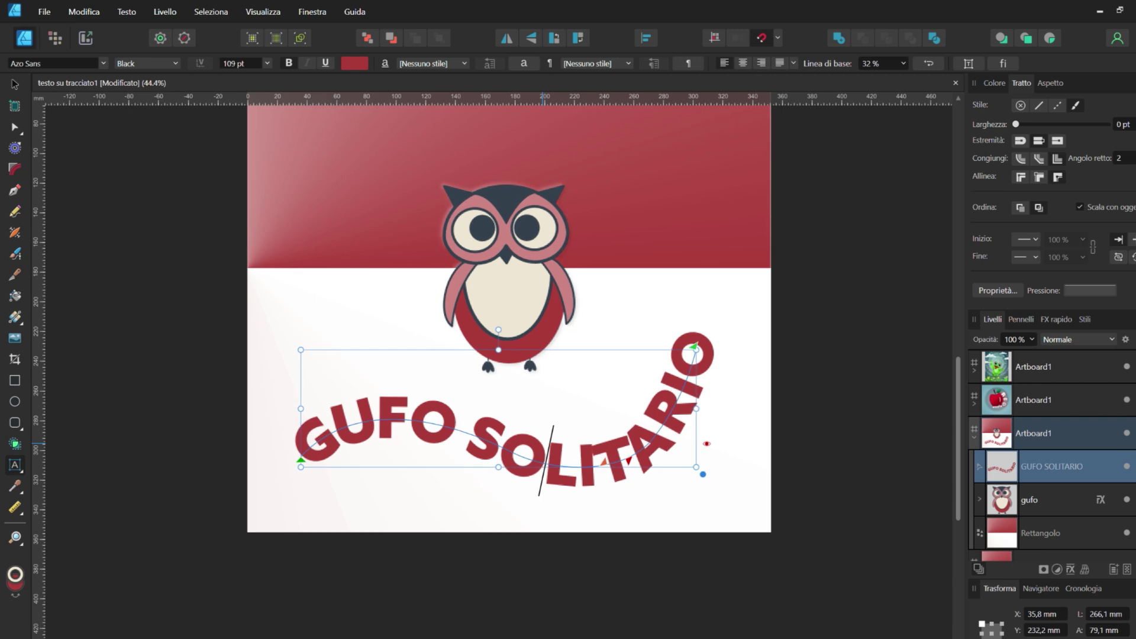
key(Left)
mouse_move(627, 461)
mouse_down()
mouse_move(645, 465)
mouse_move(562, 467)
mouse_up()
drag(454, 448, 599, 425)
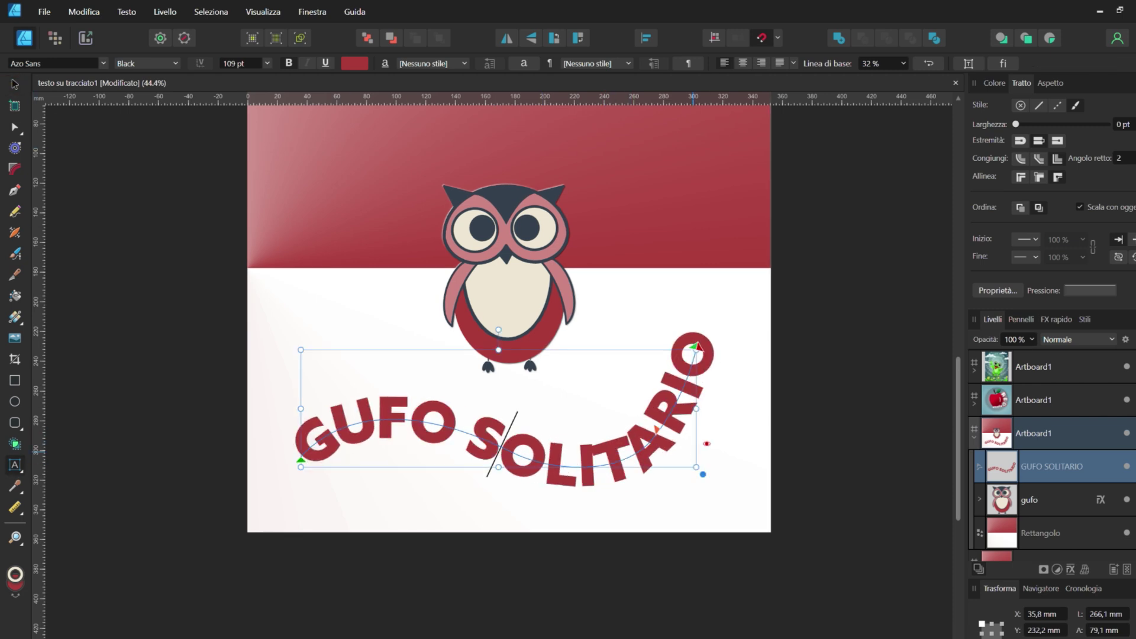
key(Escape)
scroll(599, 424, up, 2)
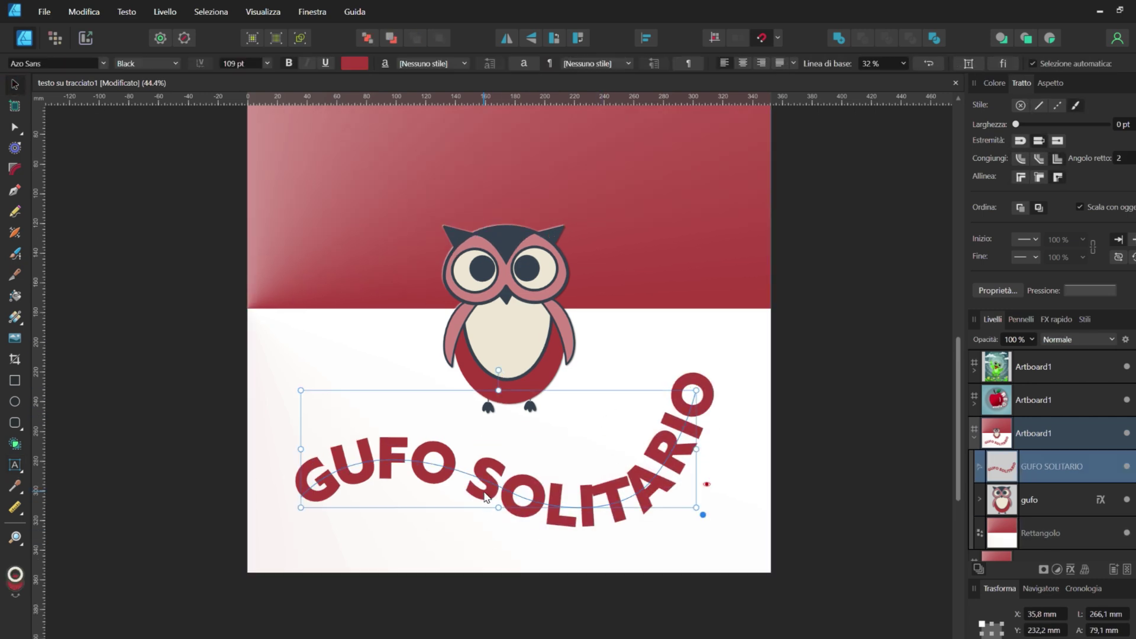
scroll(551, 484, up, 2)
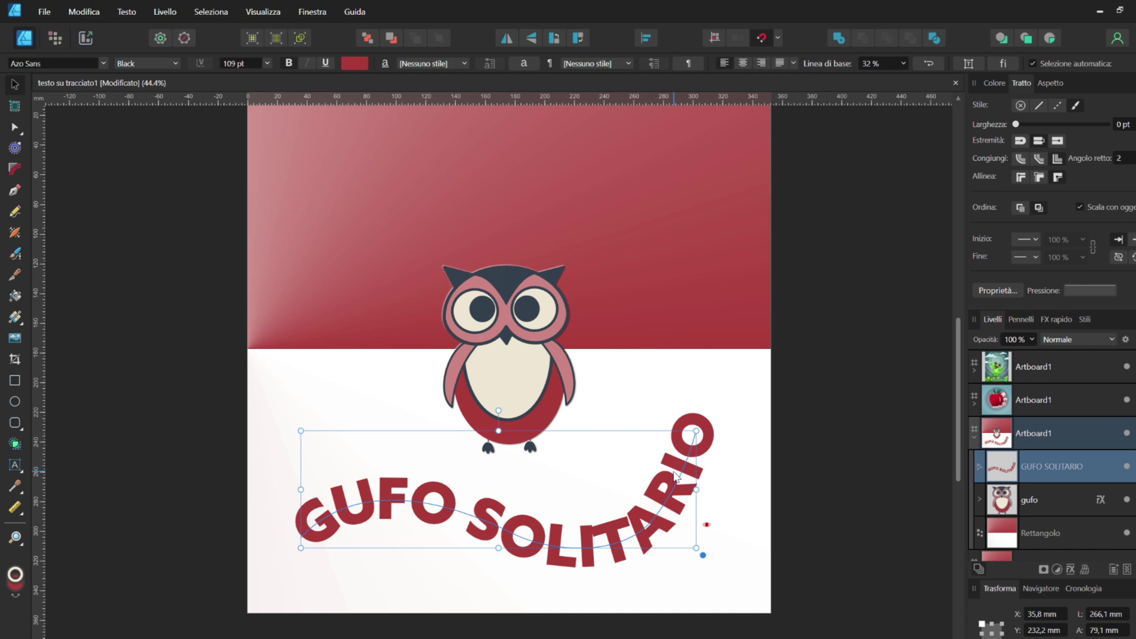
scroll(677, 476, down, 2)
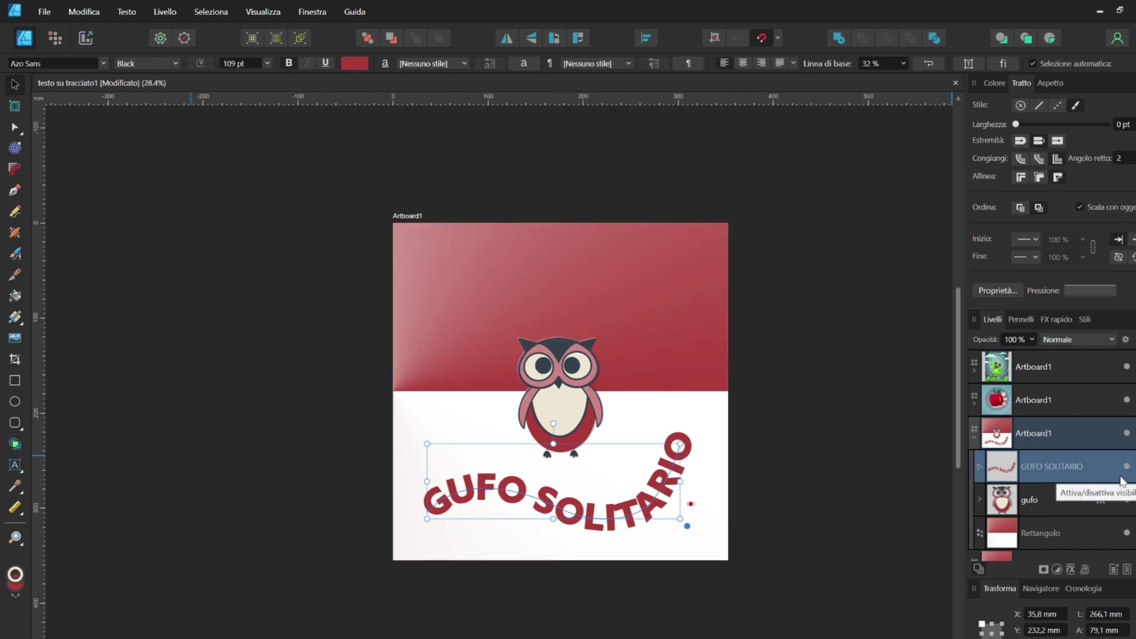
Set all the GUFO SOLITARIO path text to 72 pt.
key(ctrl+a)
click(266, 63)
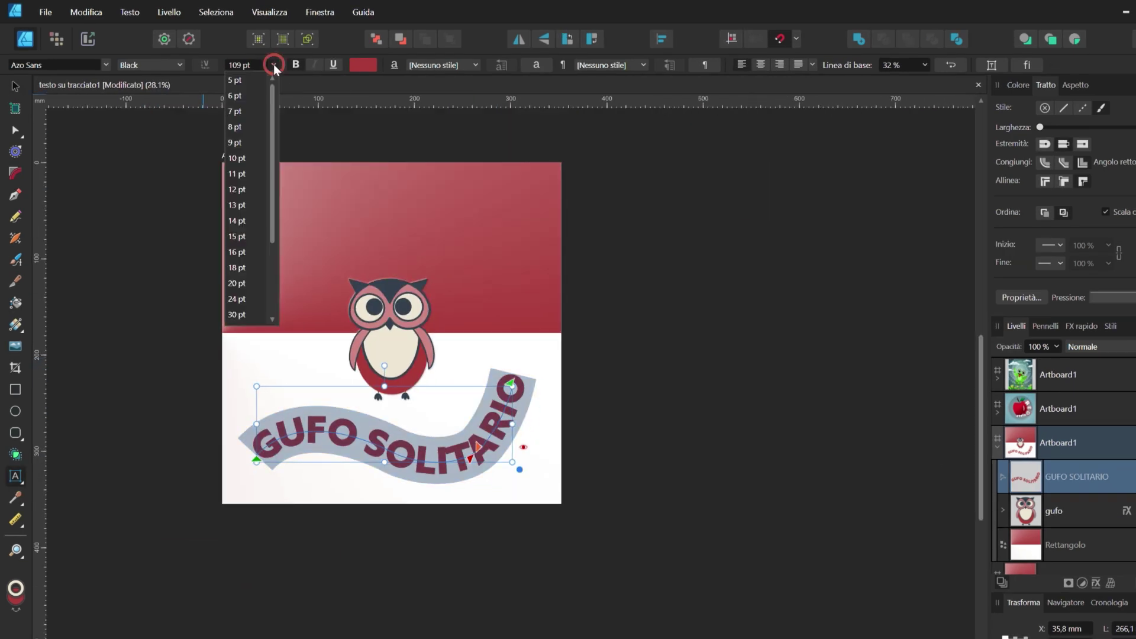
scroll(244, 312, down, 2)
click(237, 290)
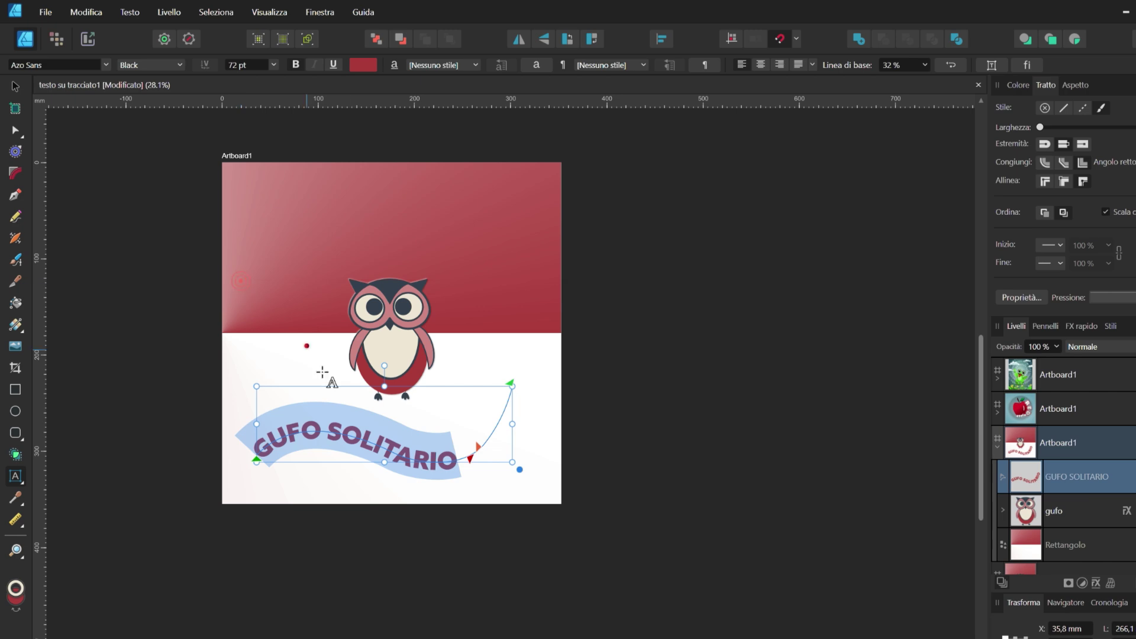
scroll(418, 466, up, 3)
Centre GUFO SOLITARIO on its curve and extend its end handle to the curve's top.
click(204, 418)
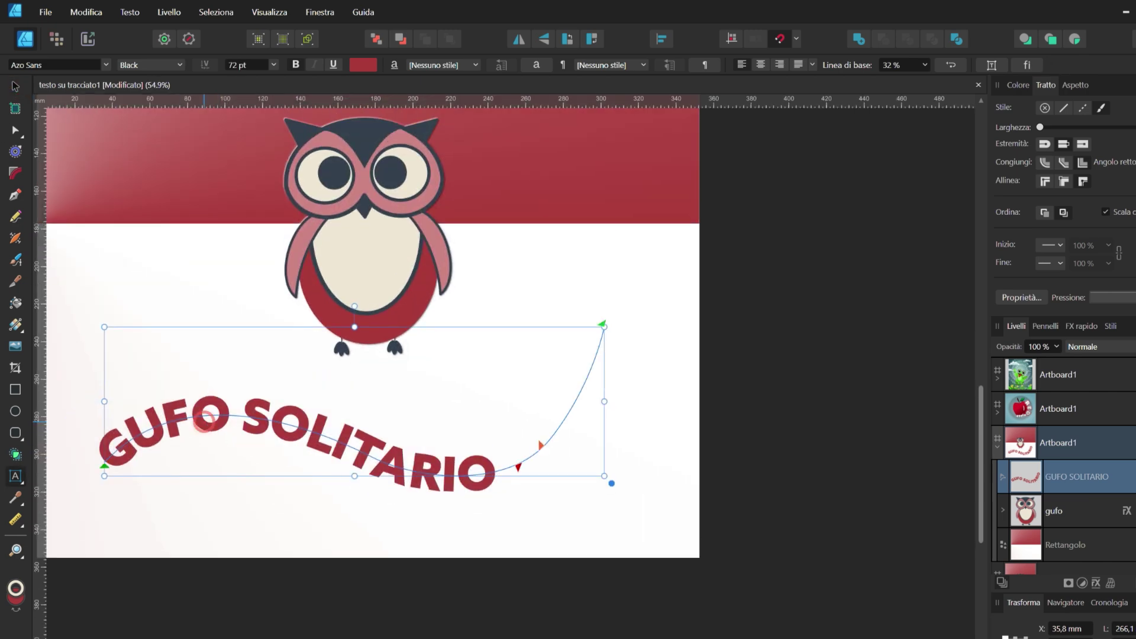
click(760, 65)
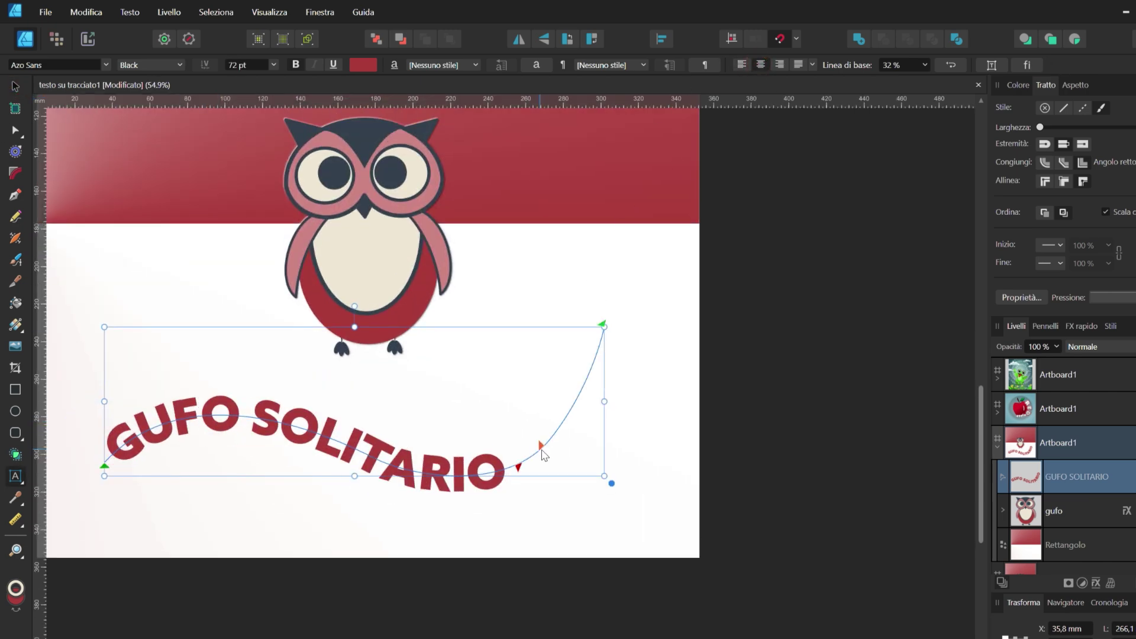
drag(542, 451, 609, 337)
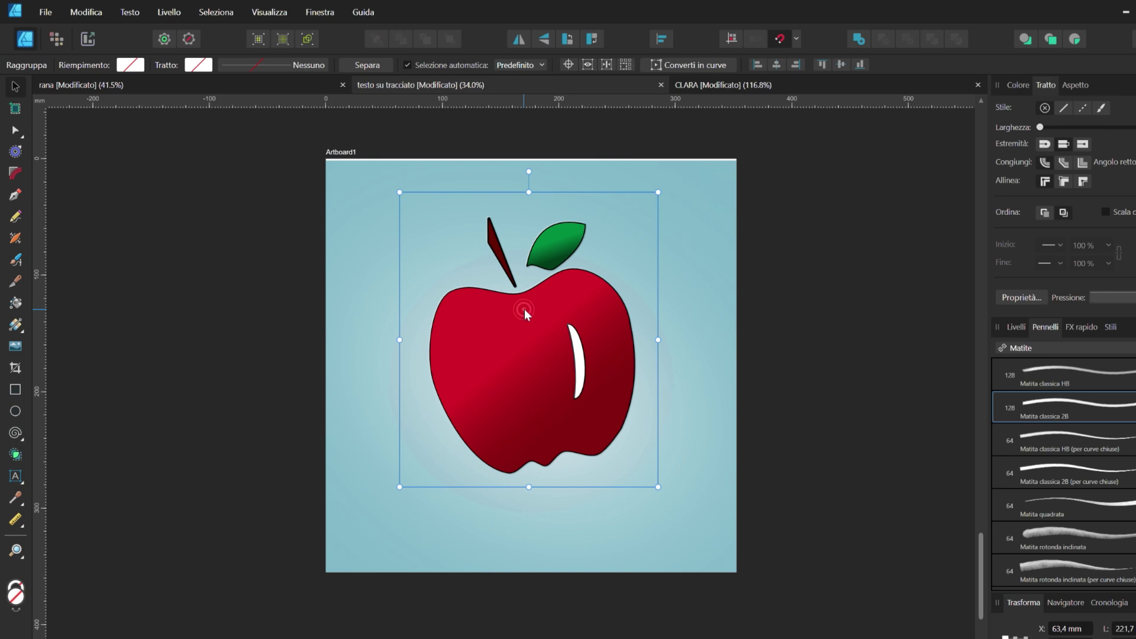
Copy and paste the apple group in place, then start artistic text on its outline.
click(633, 268)
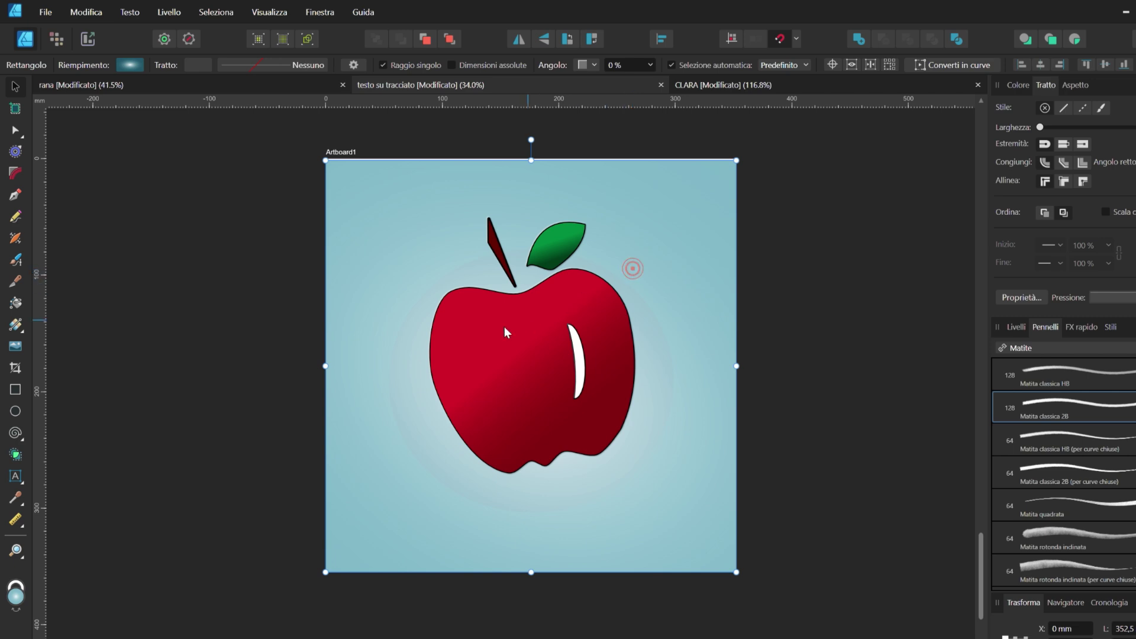
click(484, 333)
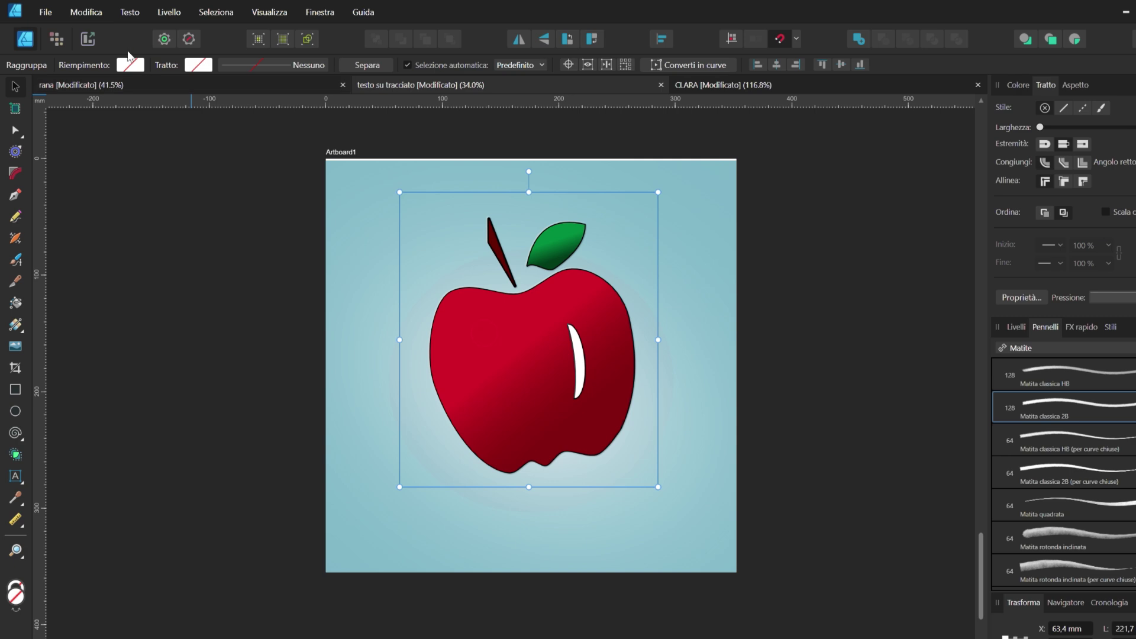
click(86, 11)
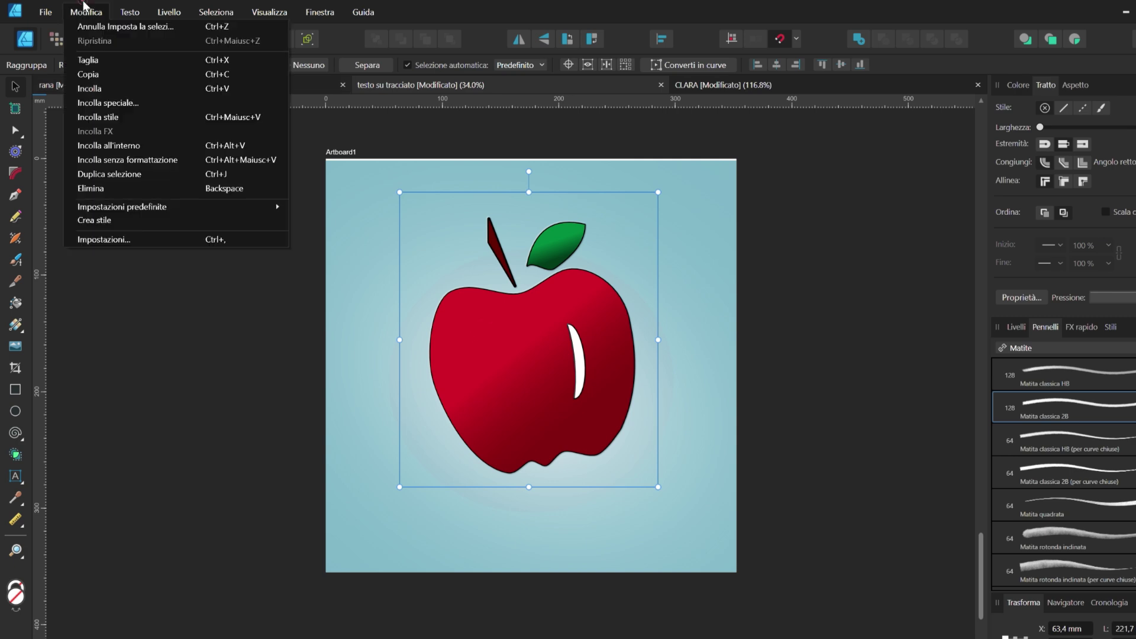
click(100, 76)
click(87, 12)
click(104, 88)
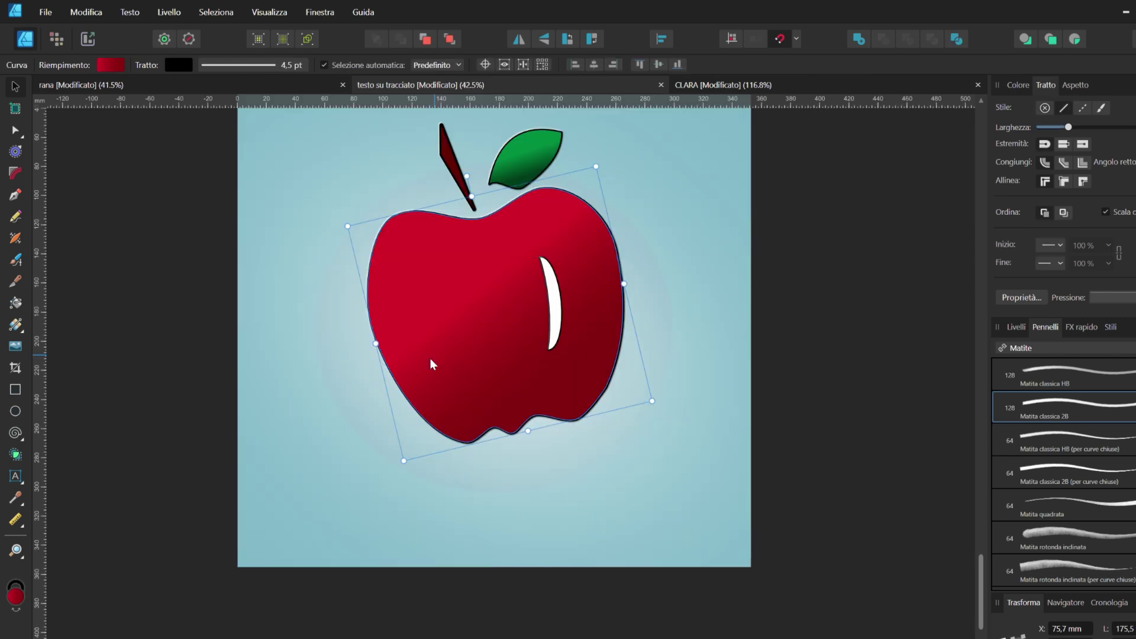
click(15, 476)
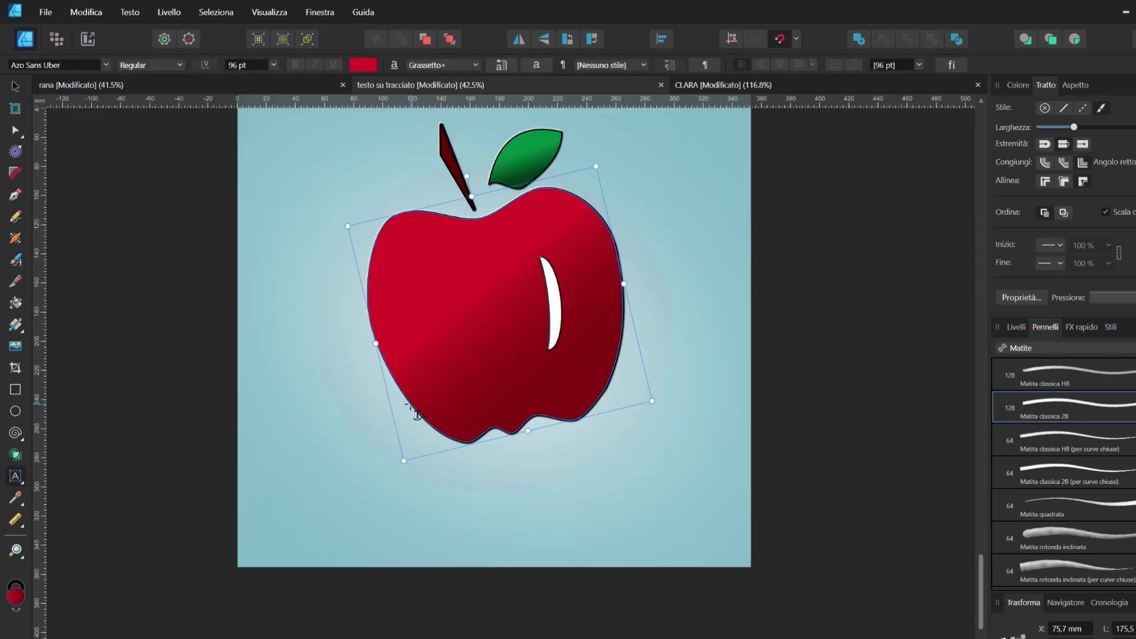
click(414, 407)
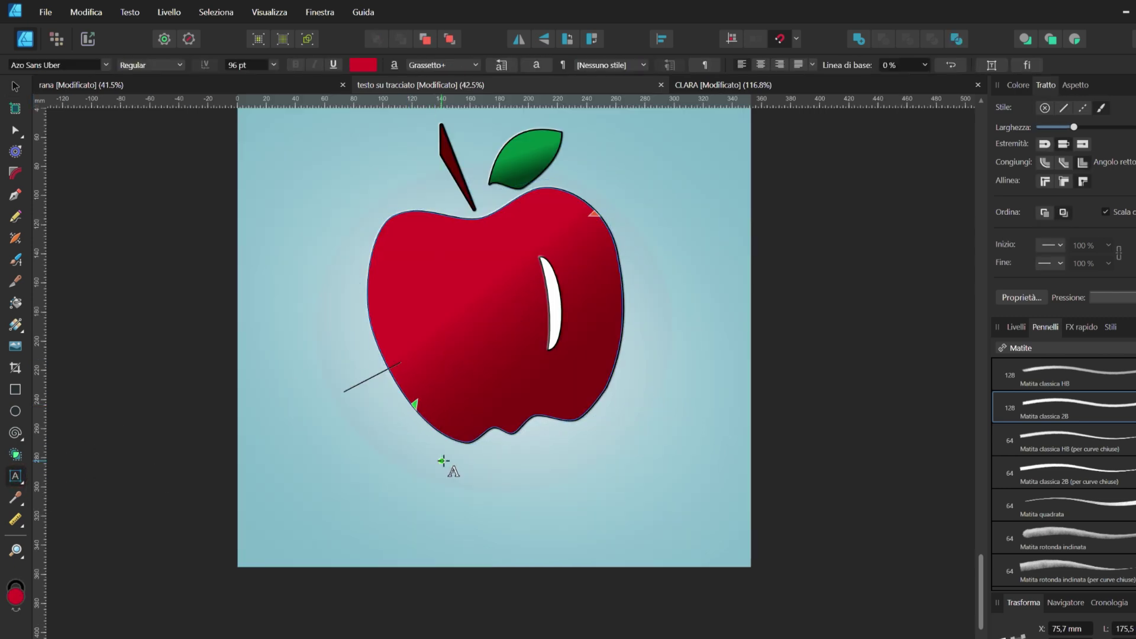
Type APPLE on the apple outline and colour the text white.
text(APP)
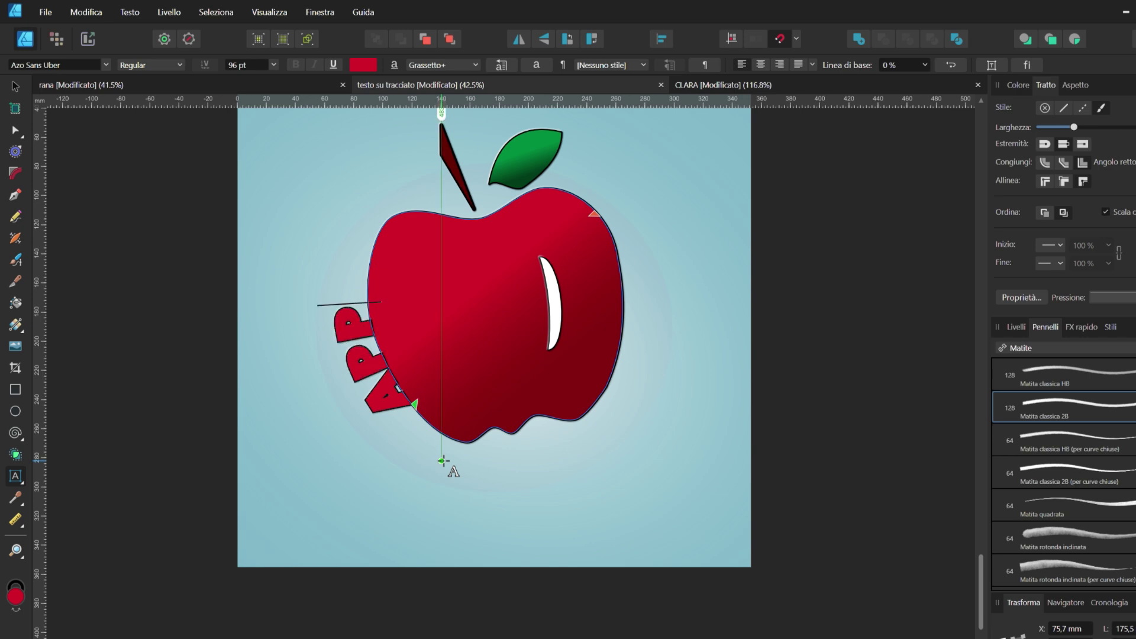
text(LE)
scroll(443, 461, up, 2)
key(Escape)
key(ctrl+a)
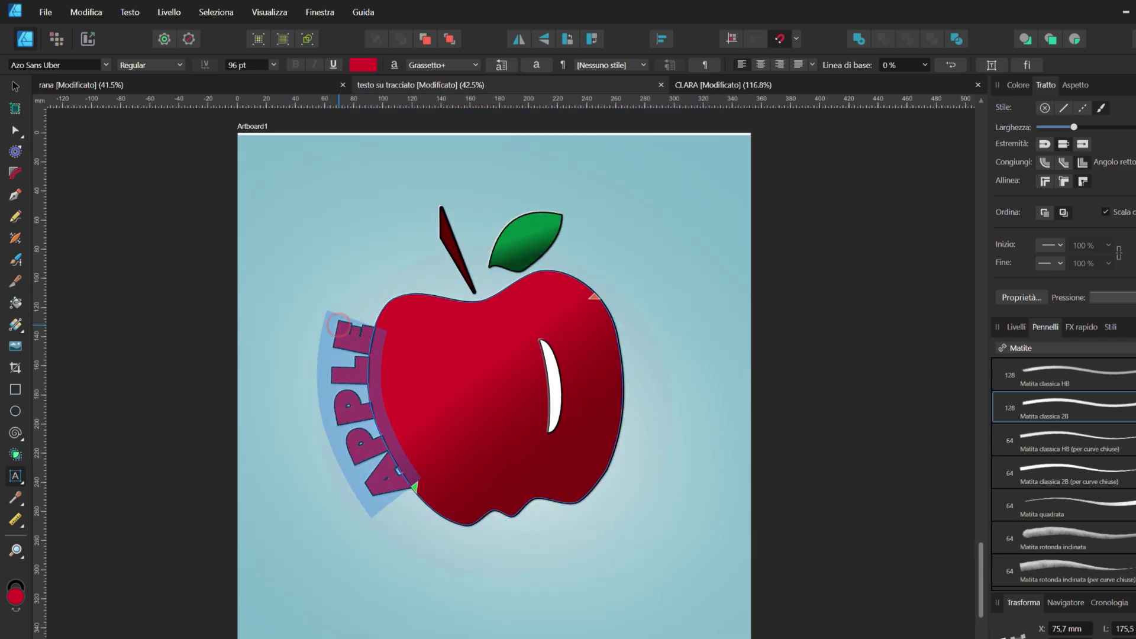
click(362, 65)
drag(446, 91, 550, 379)
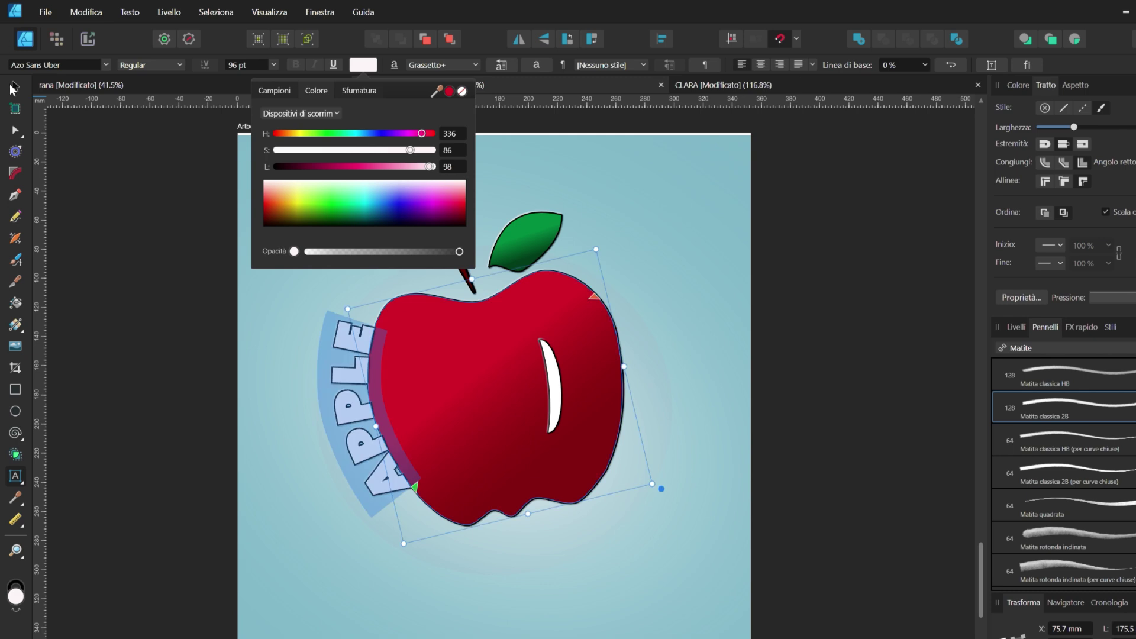
key(Escape)
Slide APPLE under the apple and raise its baseline offset to 37%.
scroll(588, 448, up, 1)
key(t)
mouse_move(343, 503)
mouse_down()
mouse_move(641, 431)
mouse_move(642, 361)
mouse_up()
scroll(640, 431, up, 1)
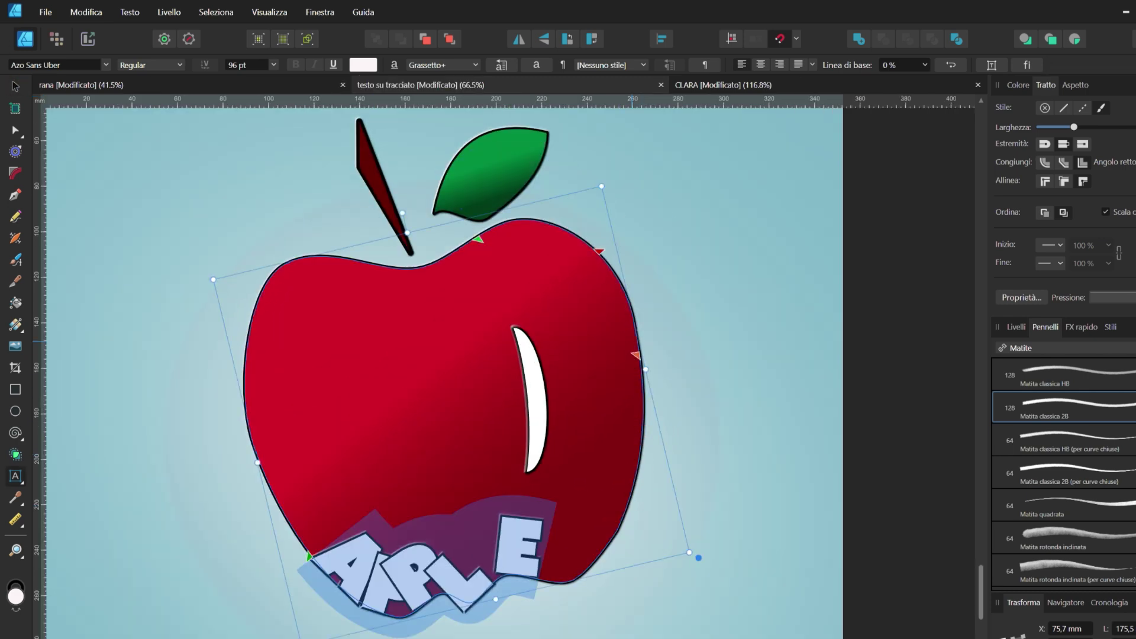
scroll(274, 442, down, 1)
drag(274, 442, 311, 463)
click(926, 64)
drag(926, 80, 950, 80)
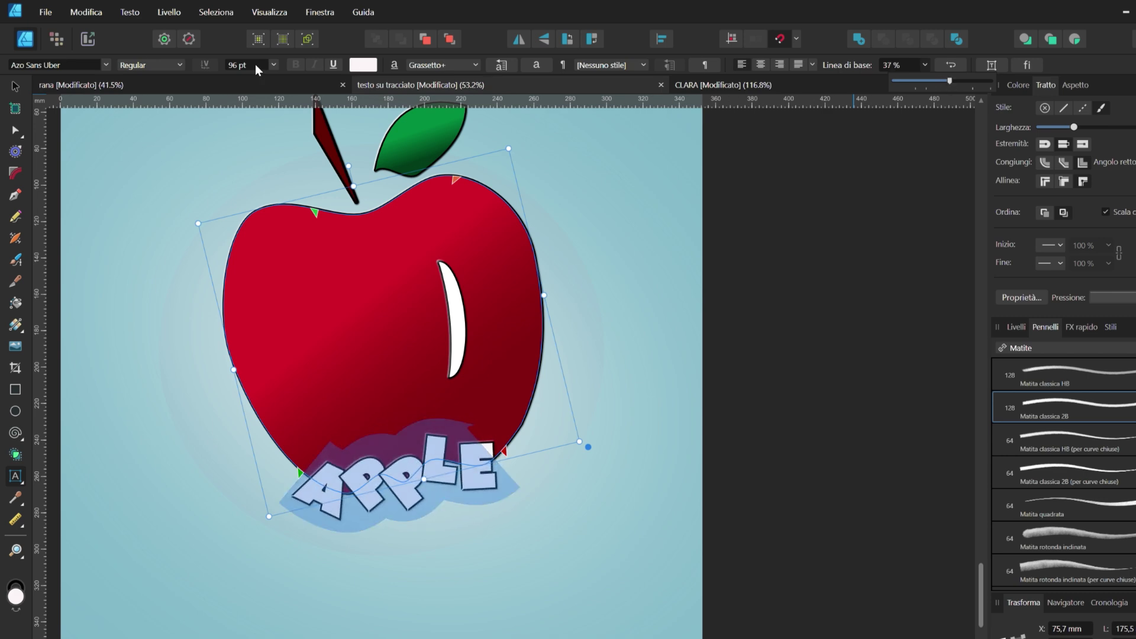
drag(299, 472, 301, 471)
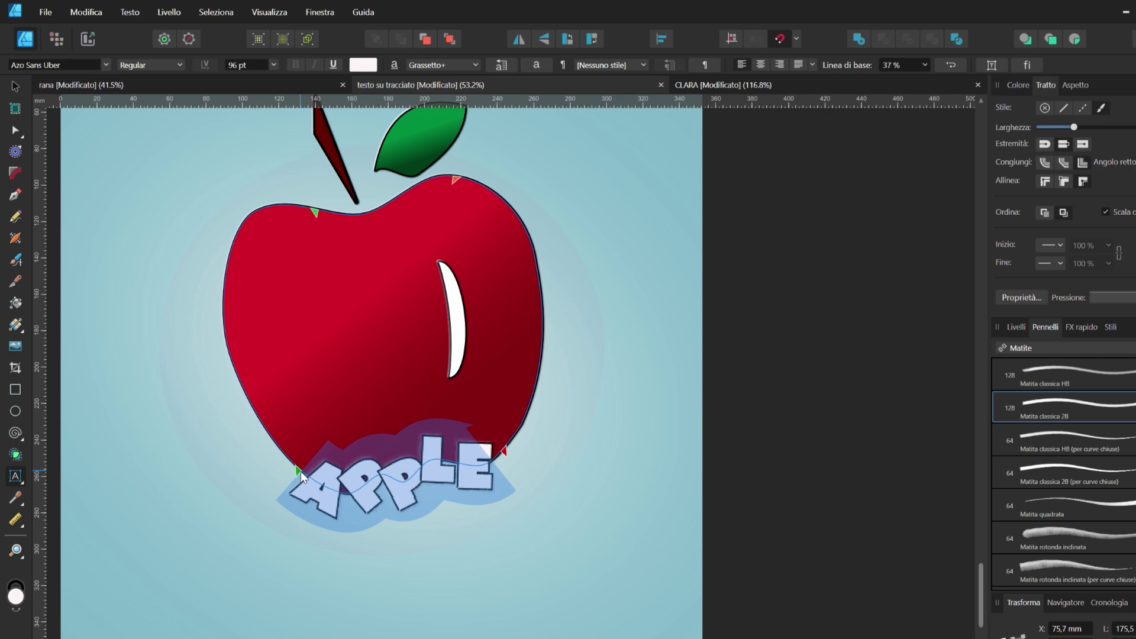
key(ctrl+minus)
key(ctrl+plus)
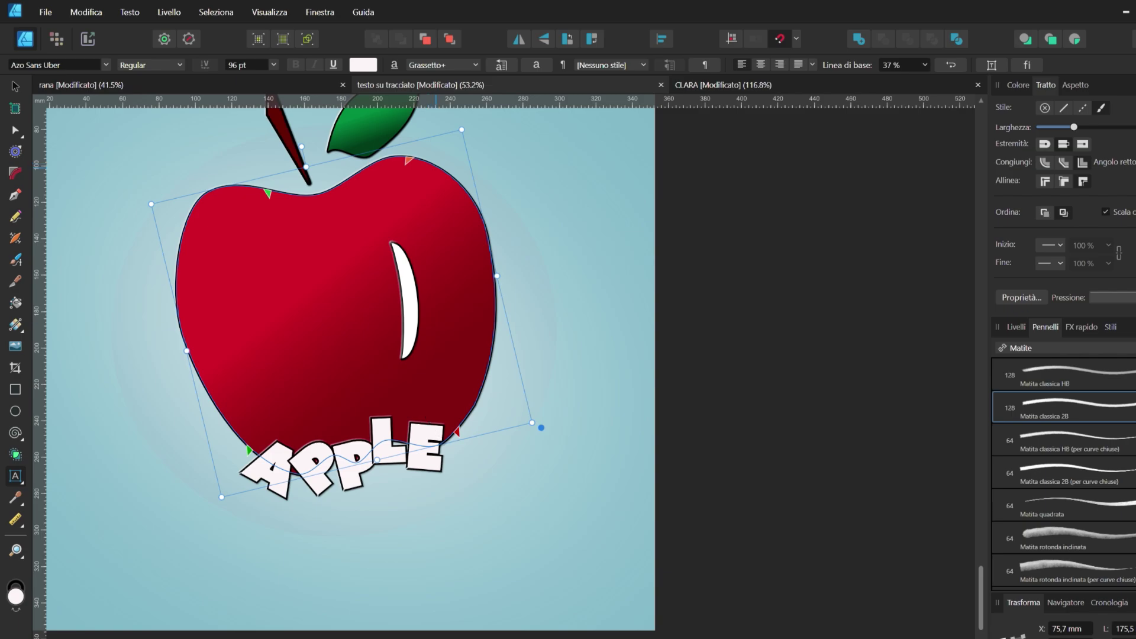
Draw a donut ring centred around the apple and remove its fill.
click(15, 433)
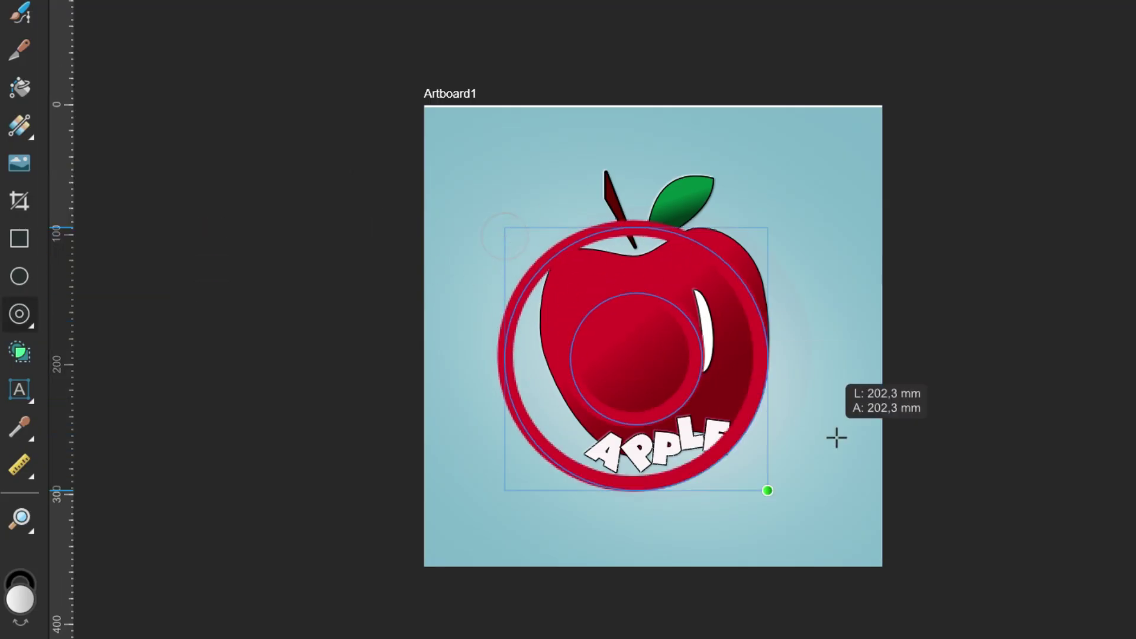
drag(294, 383, 526, 521)
drag(821, 543, 882, 604)
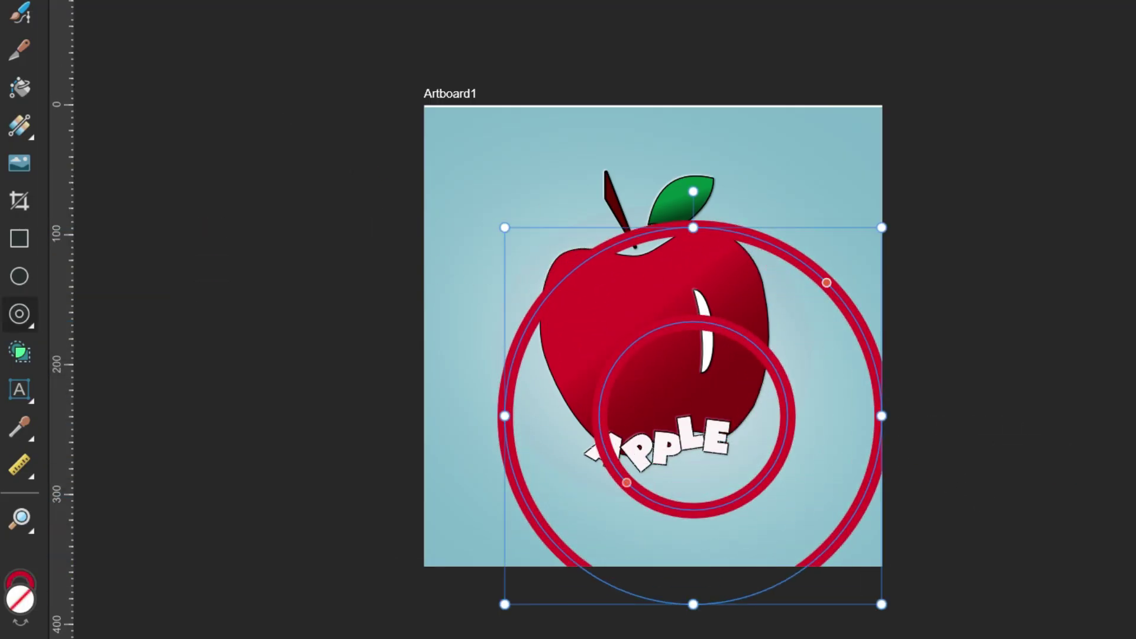
drag(803, 264, 764, 184)
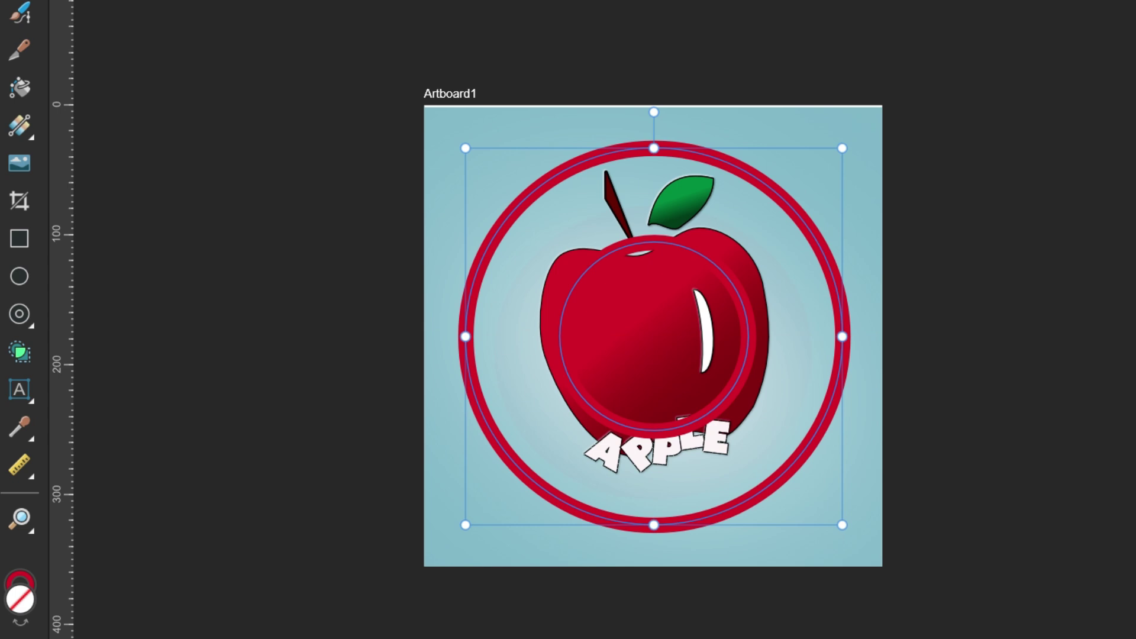
key(slash)
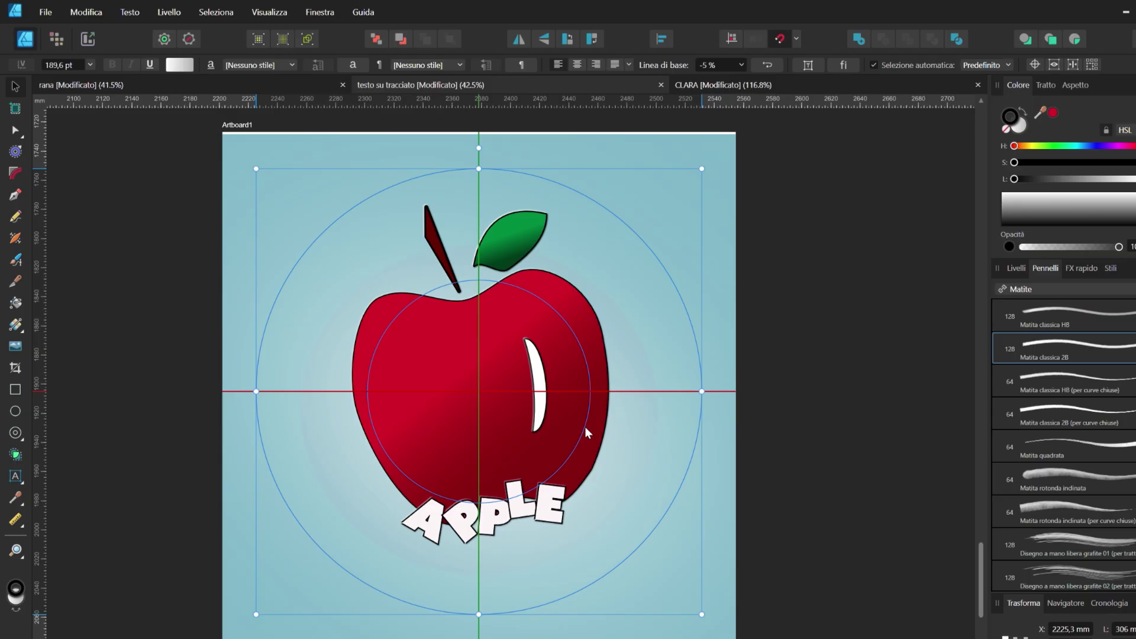
Type RED on the ring's outer circle and slide it to the apple's right side.
click(18, 478)
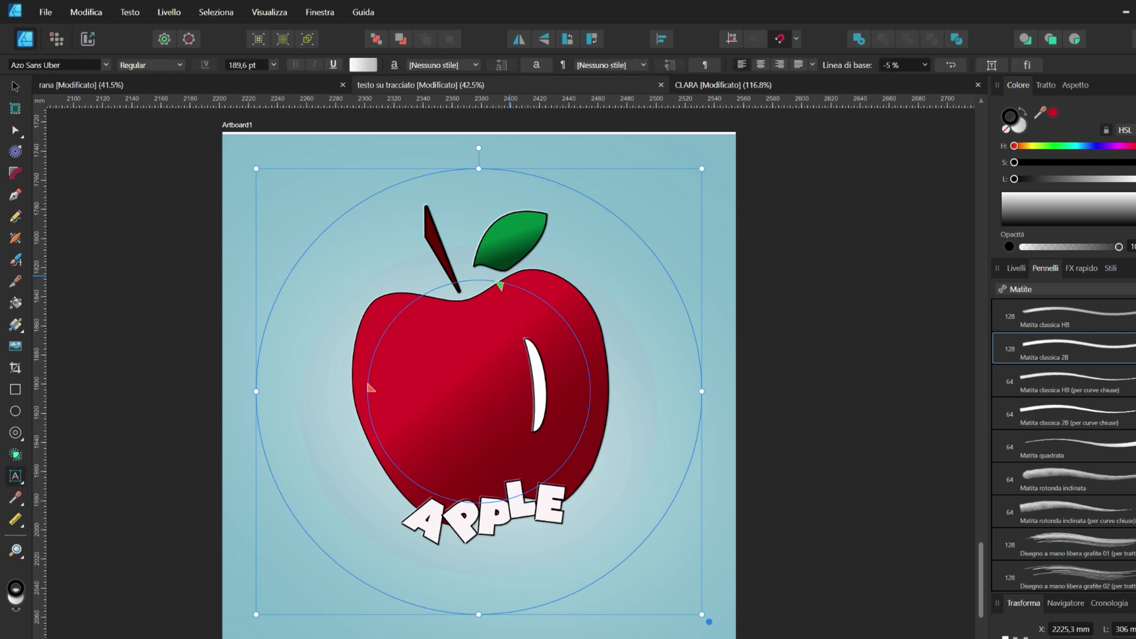
text(R)
key(Escape)
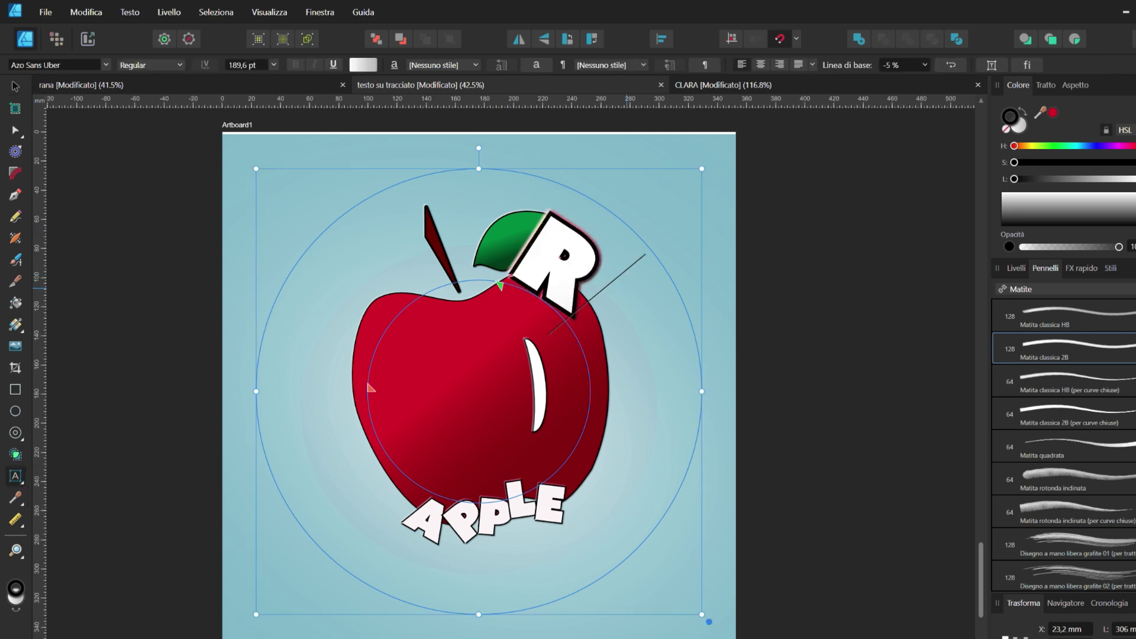
key(ctrl+a)
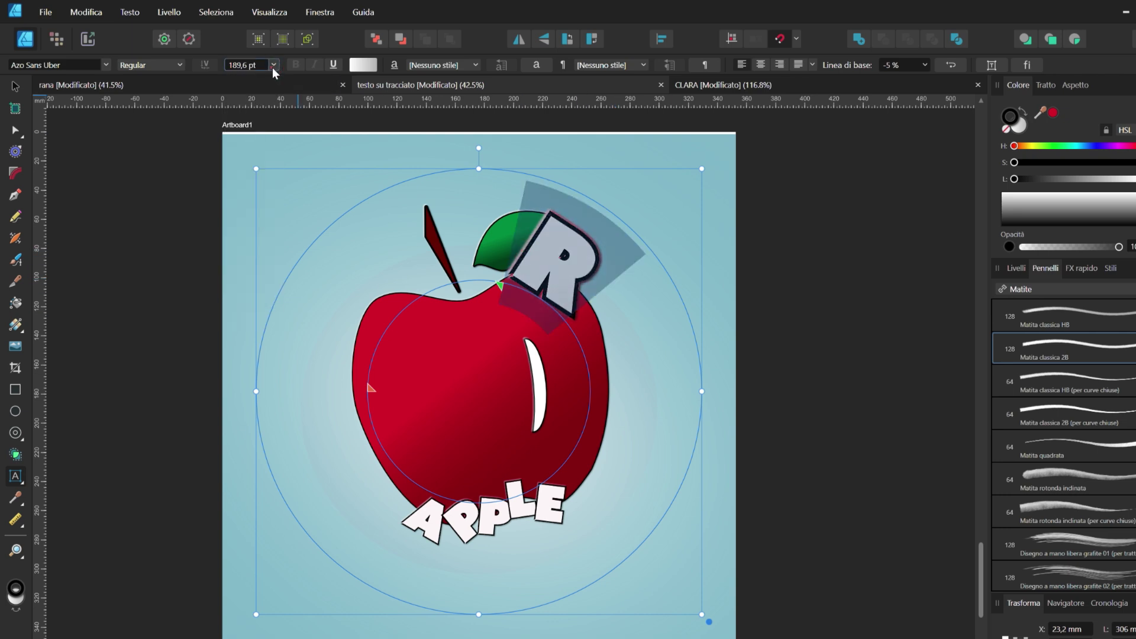
text(RED)
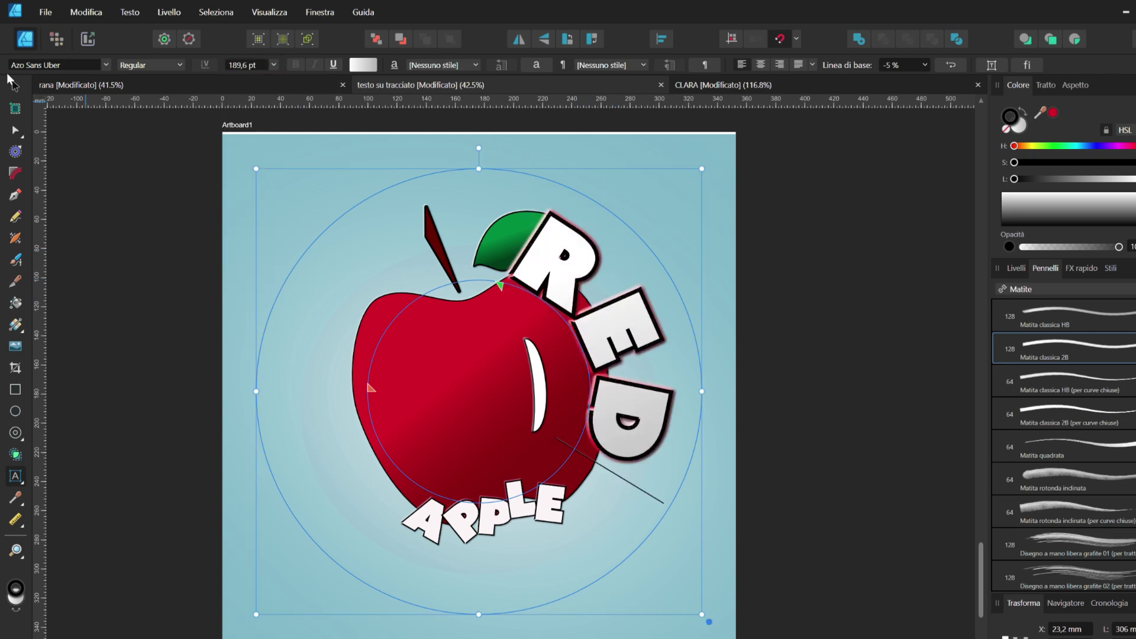
click(16, 88)
double_click(554, 268)
drag(502, 290, 533, 300)
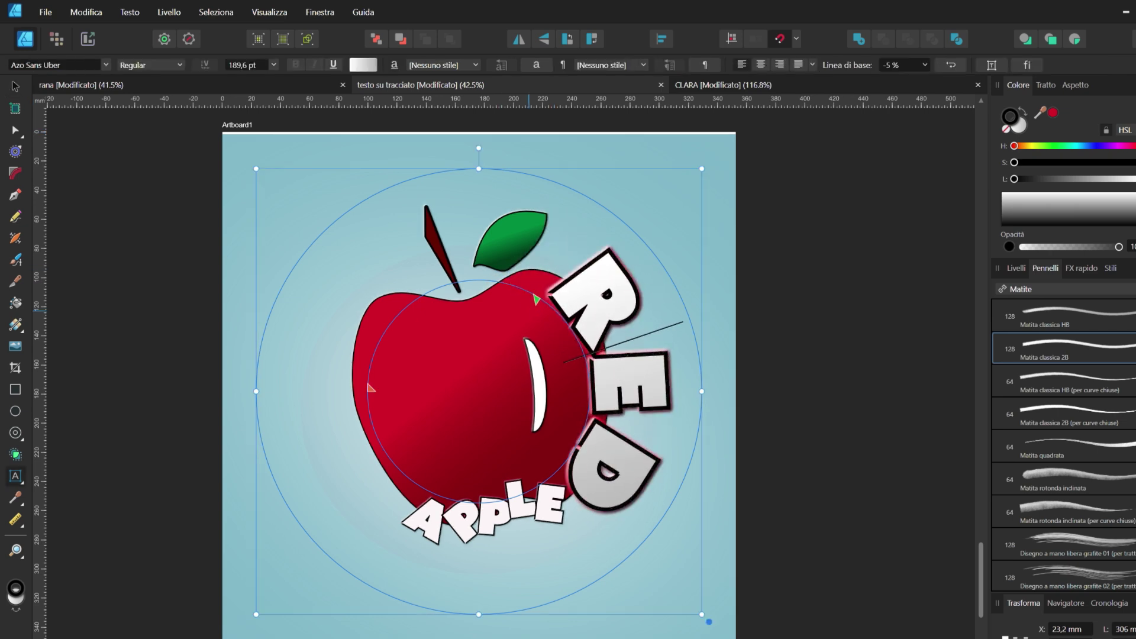
scroll(432, 309, down, 3)
scroll(507, 325, up, 3)
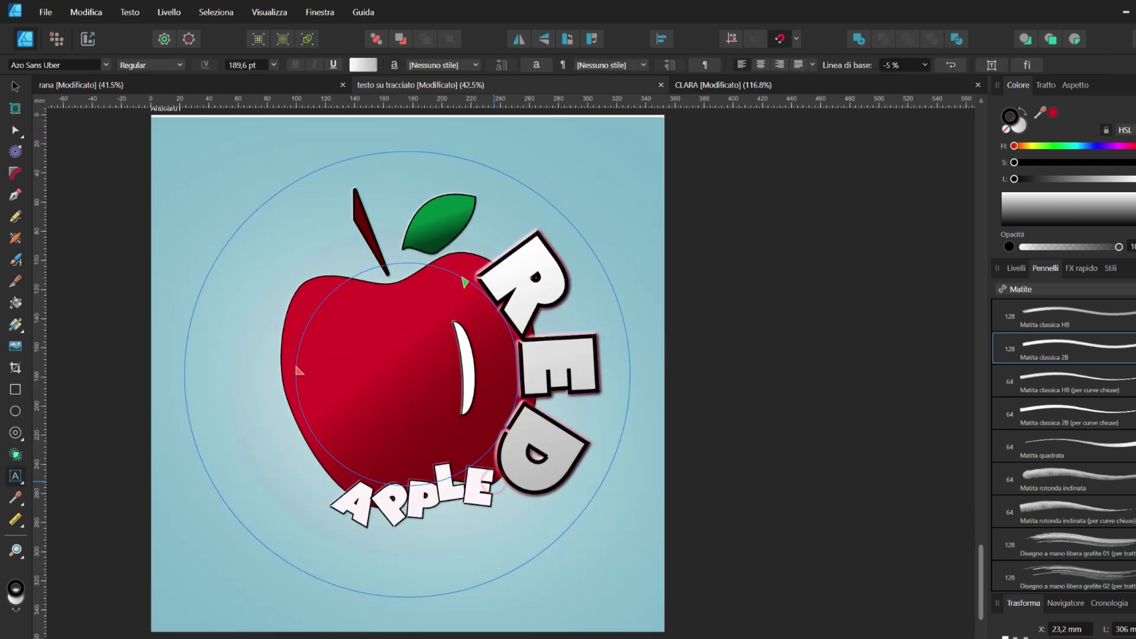
scroll(414, 355, down, 1)
Reposition the circle behind the apple, fill it white and set opacity to 27%.
click(296, 246)
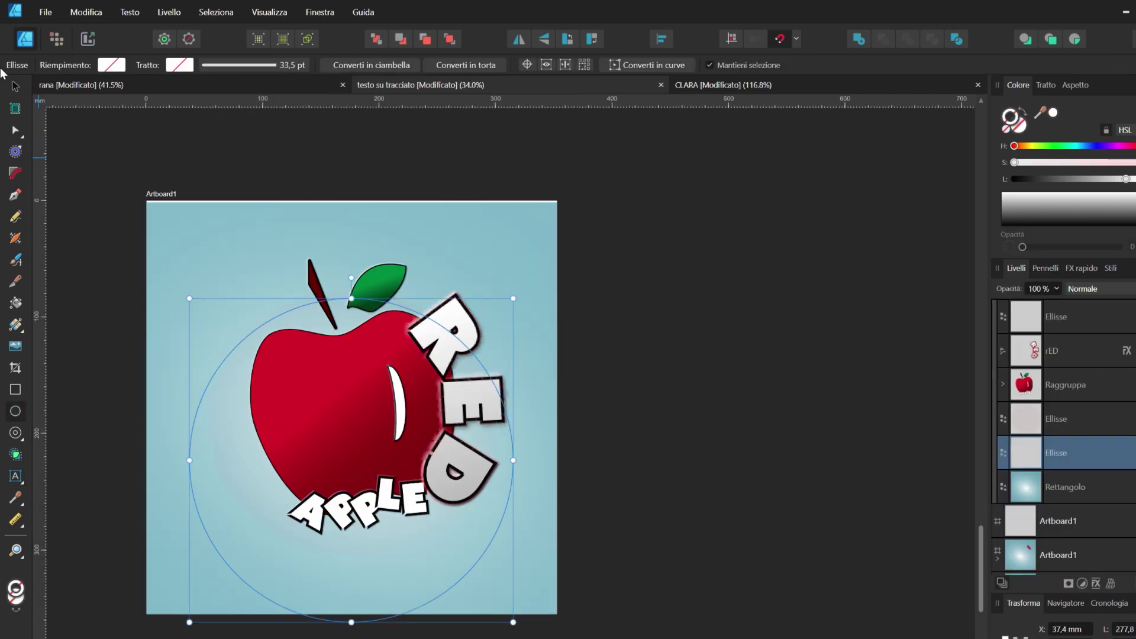
drag(296, 246, 281, 250)
click(1053, 112)
click(1100, 289)
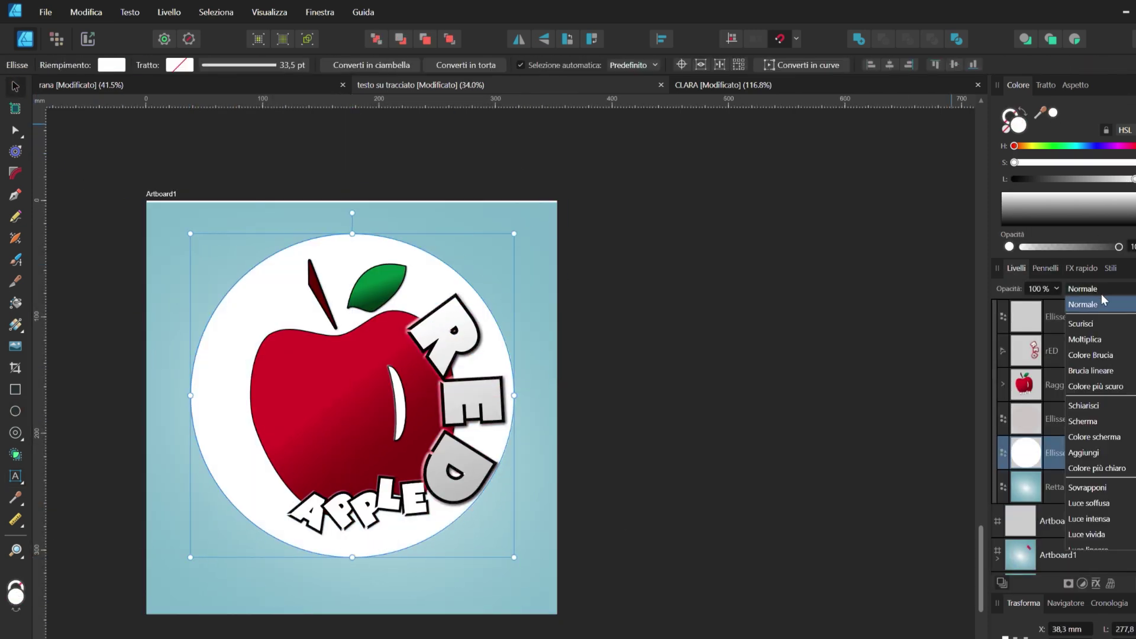
drag(1056, 288, 986, 310)
Give the circle a grey fill and a 100 pt graphite brush stroke, then switch to the frog poster.
click(1045, 268)
click(1065, 543)
click(1053, 114)
drag(1036, 214, 1017, 223)
click(1046, 84)
drag(1065, 127, 1132, 126)
click(1016, 327)
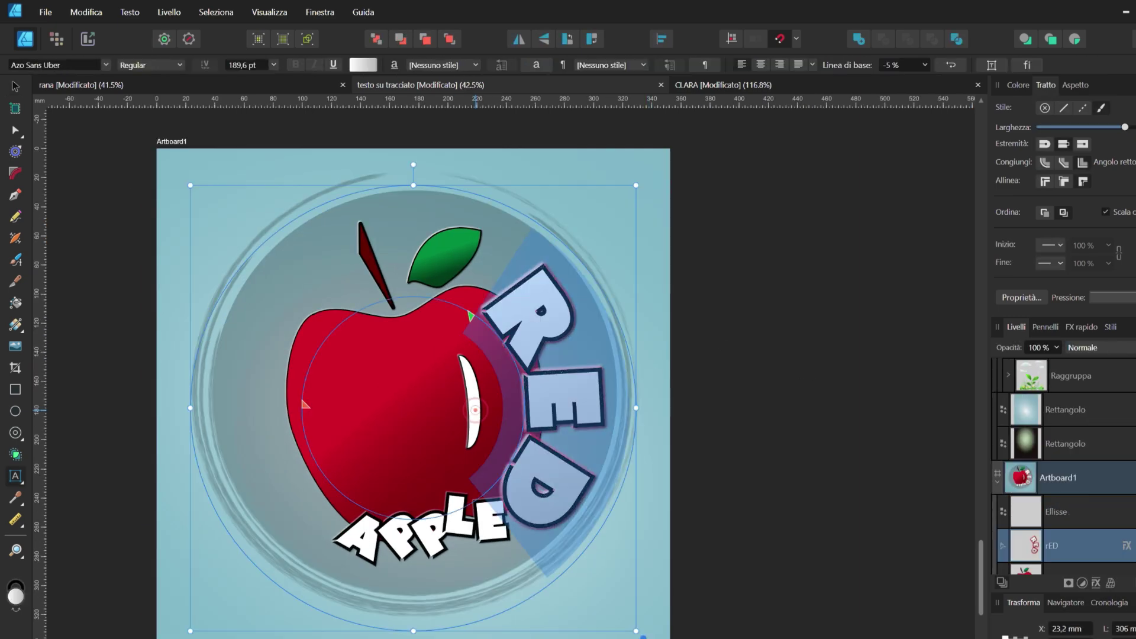
click(15, 86)
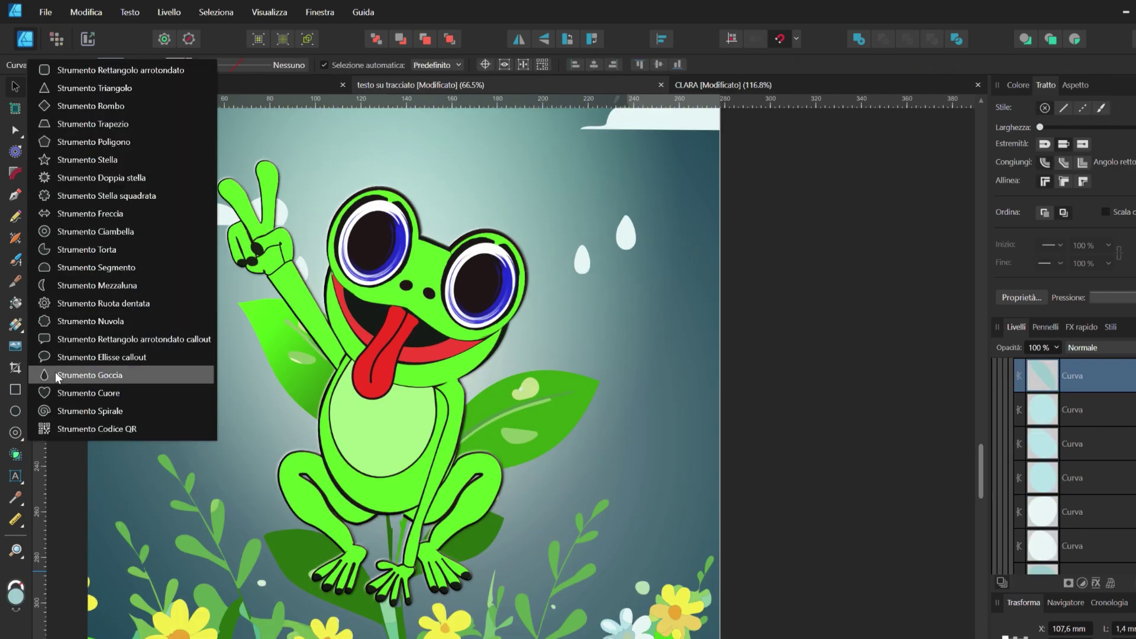
Draw a large spiral over the frog and start 72 pt FROG text along it.
click(83, 476)
drag(320, 264, 532, 508)
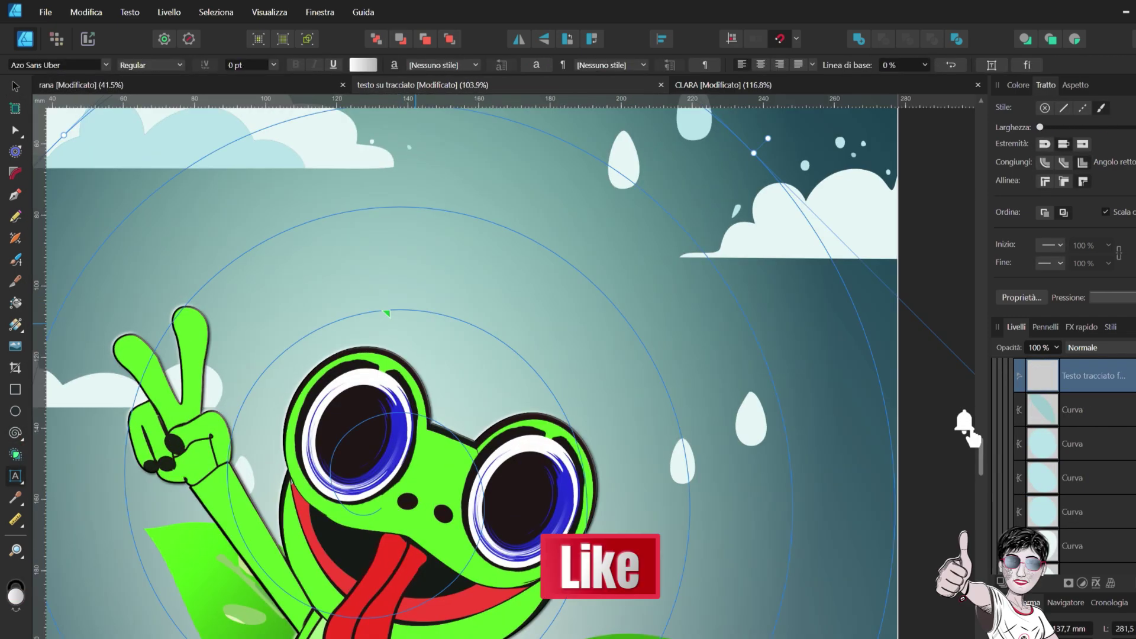
click(273, 65)
click(243, 296)
text(FROG)
key(ctrl+a)
key(End)
text(FROG)
Repeat FROG along the whole spiral and shift the text's start point.
scroll(449, 355, down, 5)
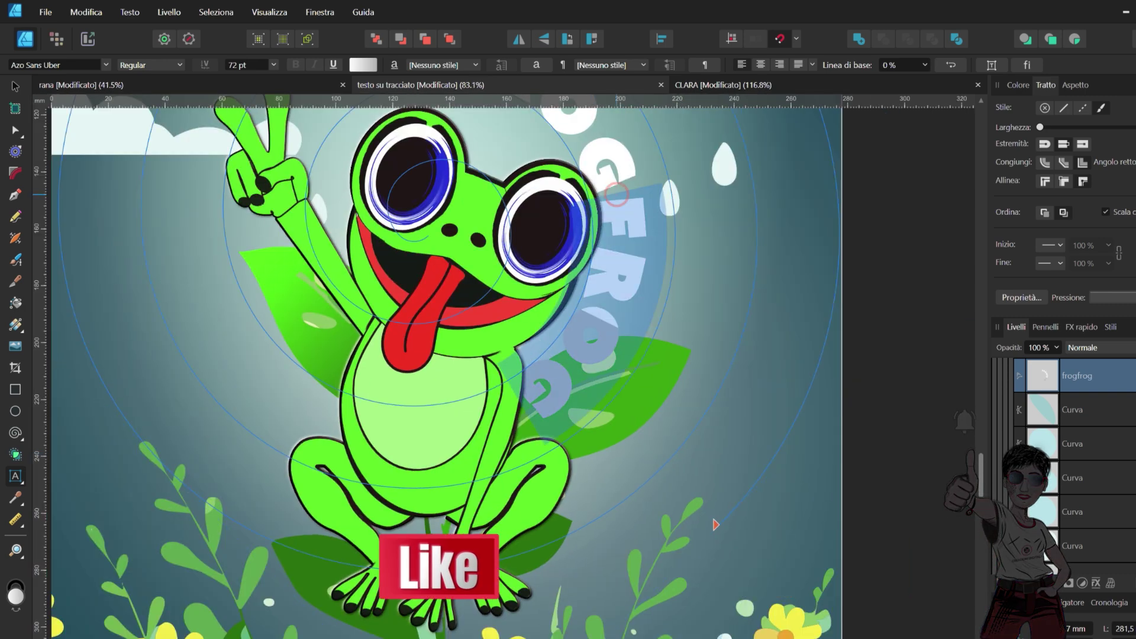
scroll(444, 420, down, 5)
text(FROG)
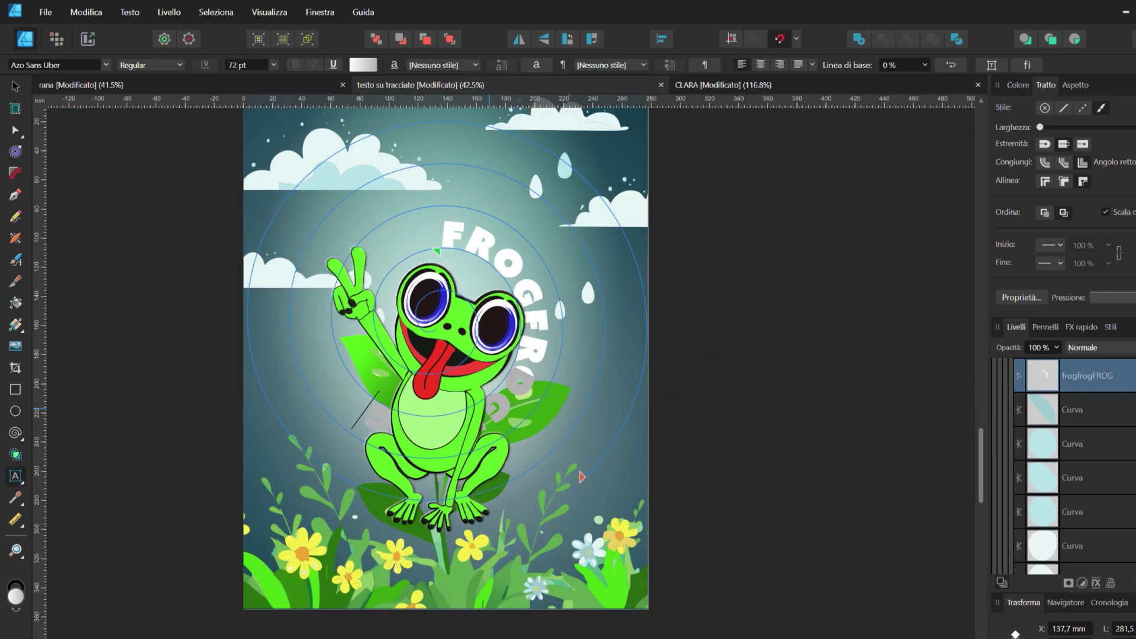
text( FROGROG FROG FROG FROG)
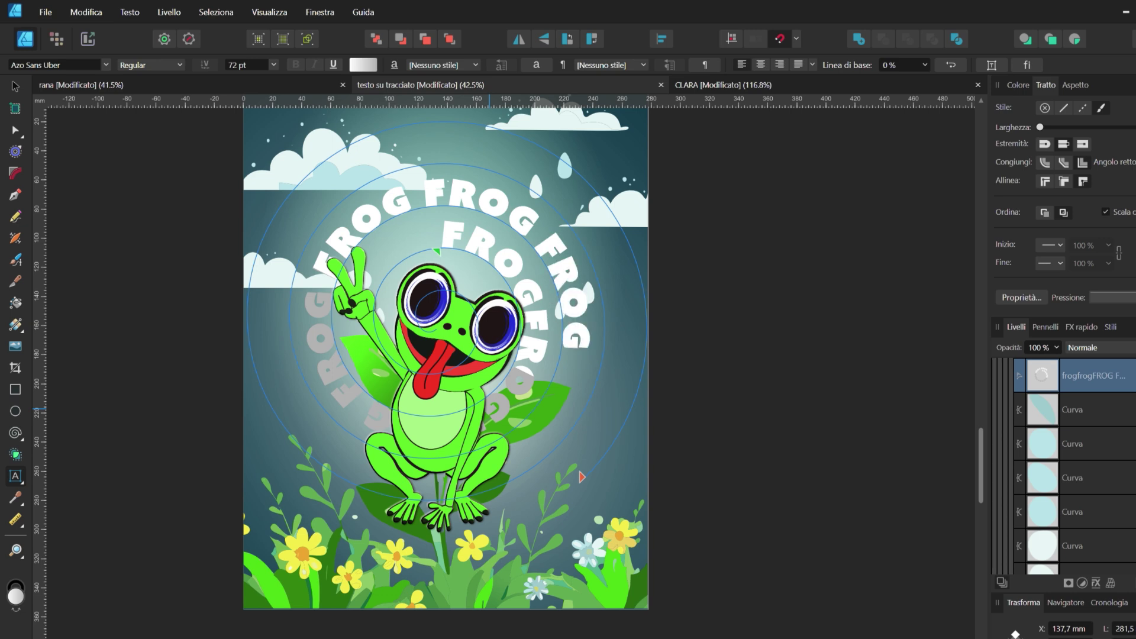
text( FROG FROG FRO )
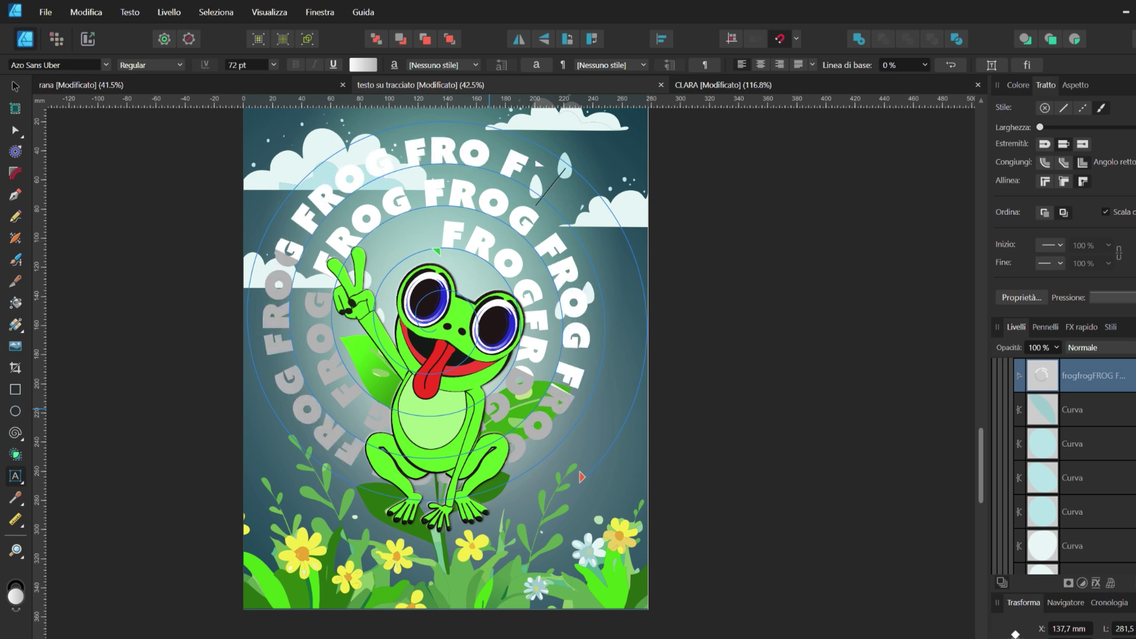
text(FROG FROG FROG FROG FROG FR)
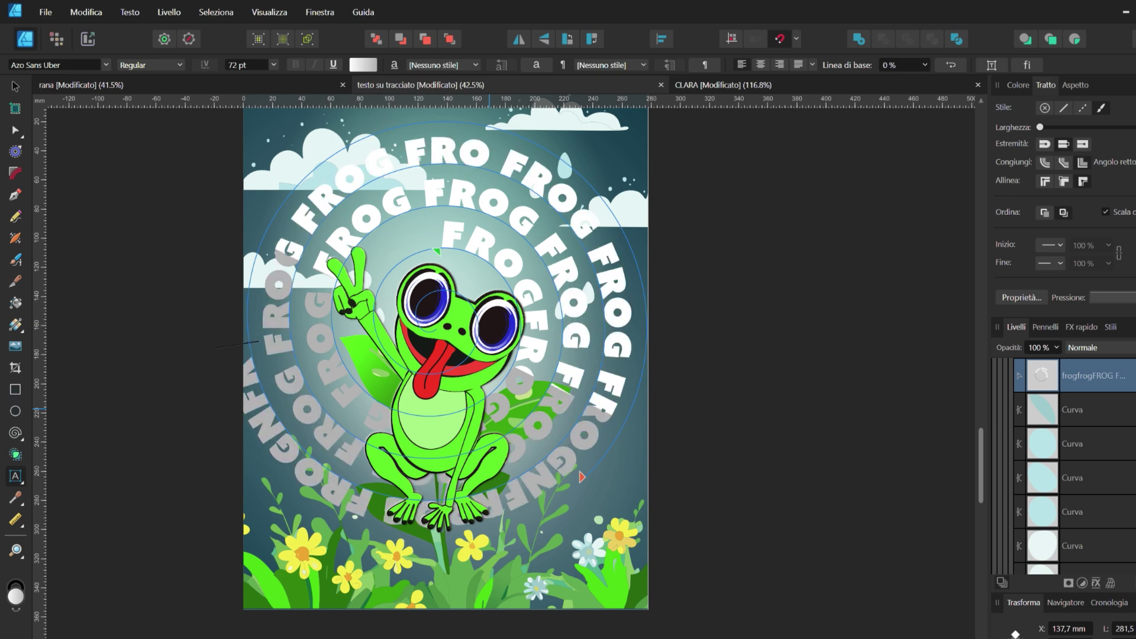
text(OG FROG FROG)
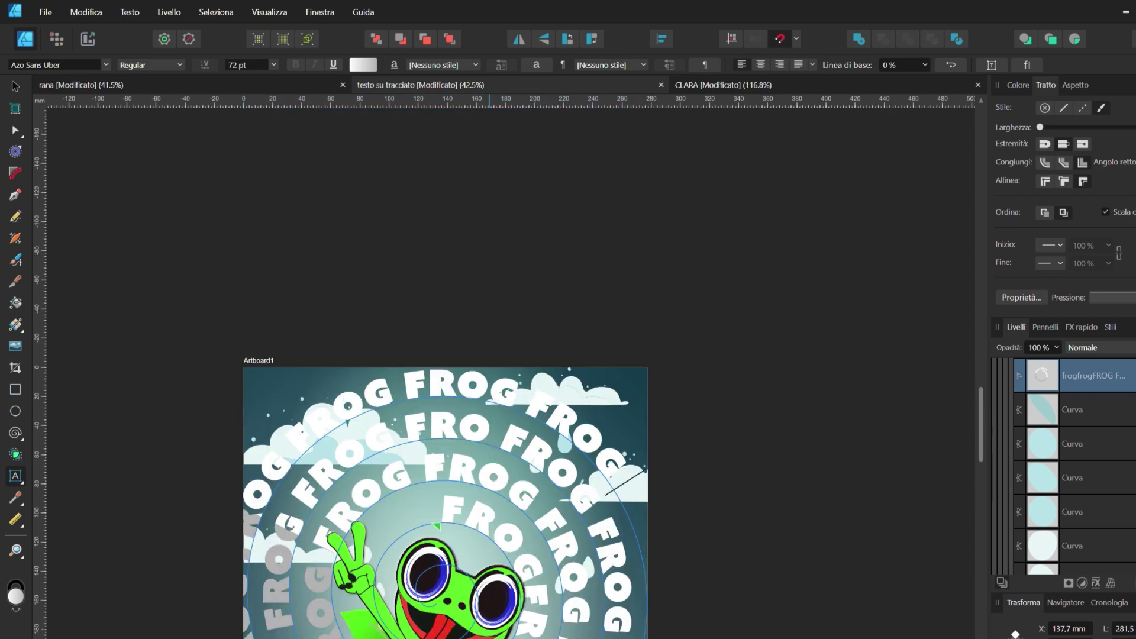
text( FROG)
key(Escape)
scroll(86, 172, down, 3)
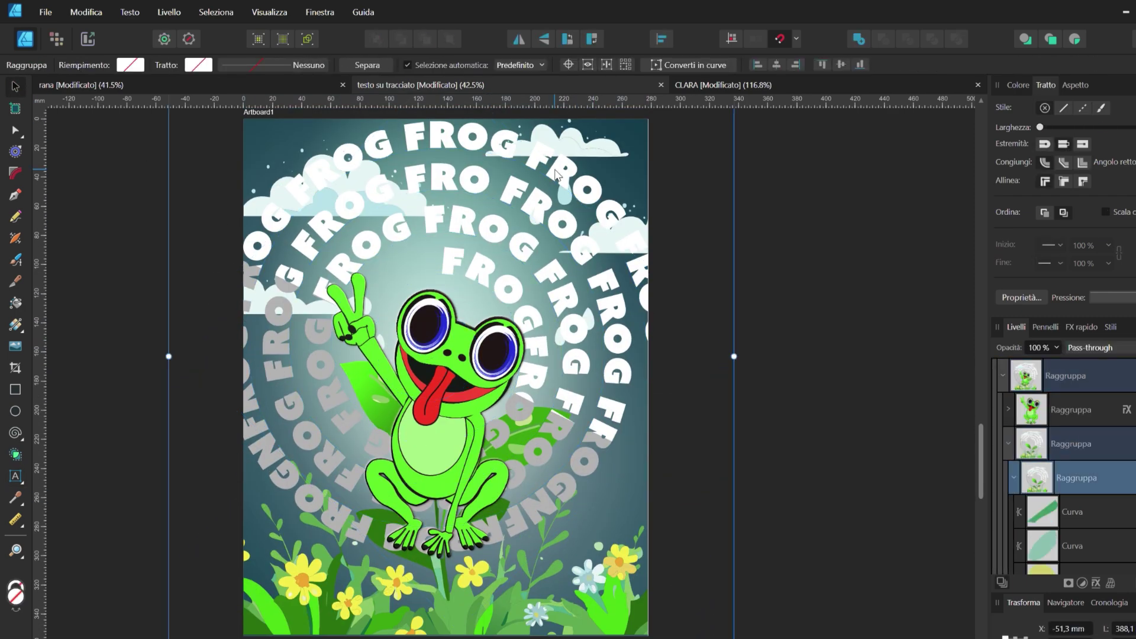
click(15, 477)
drag(439, 279, 580, 512)
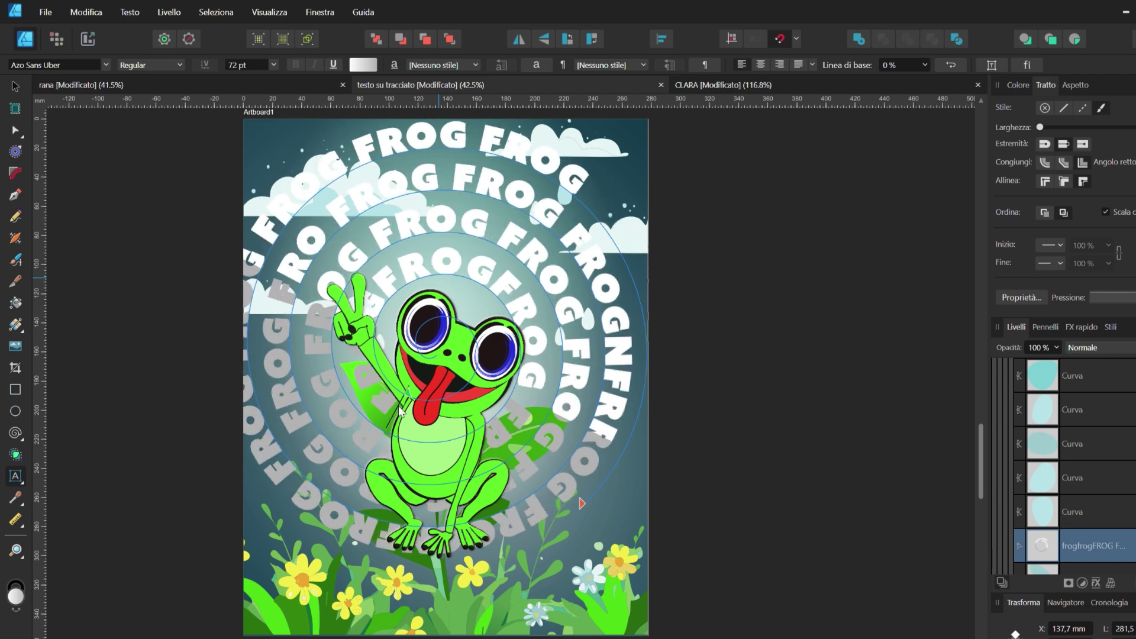
click(15, 86)
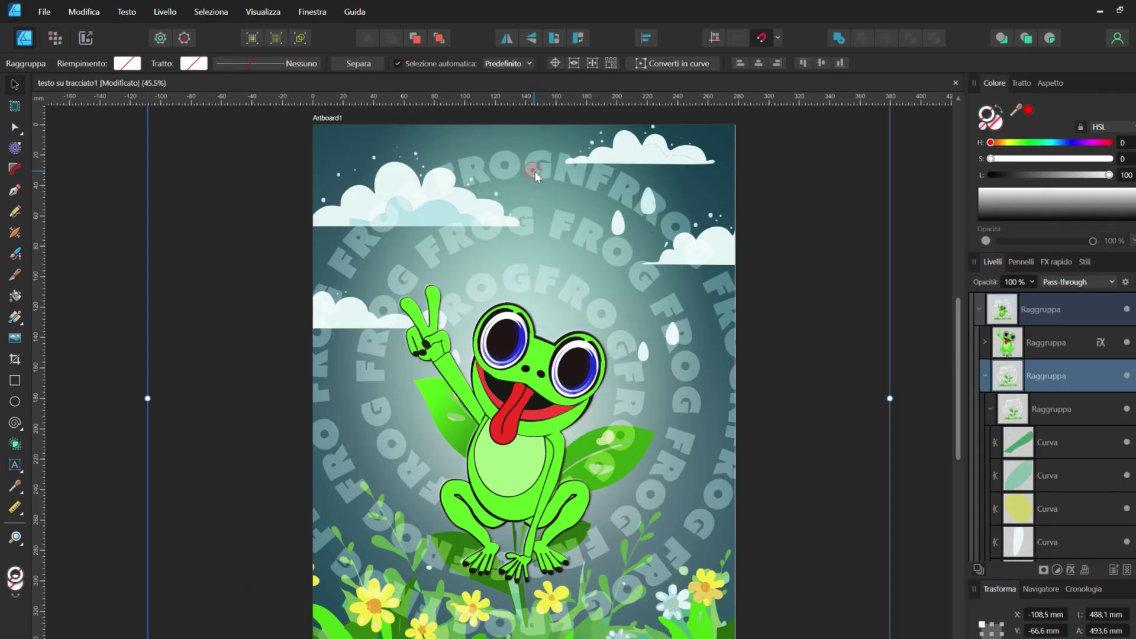
Try a Tracciato spiral with 10 turns, 180° rotation and about -1,667 spacing difference.
click(535, 171)
click(16, 423)
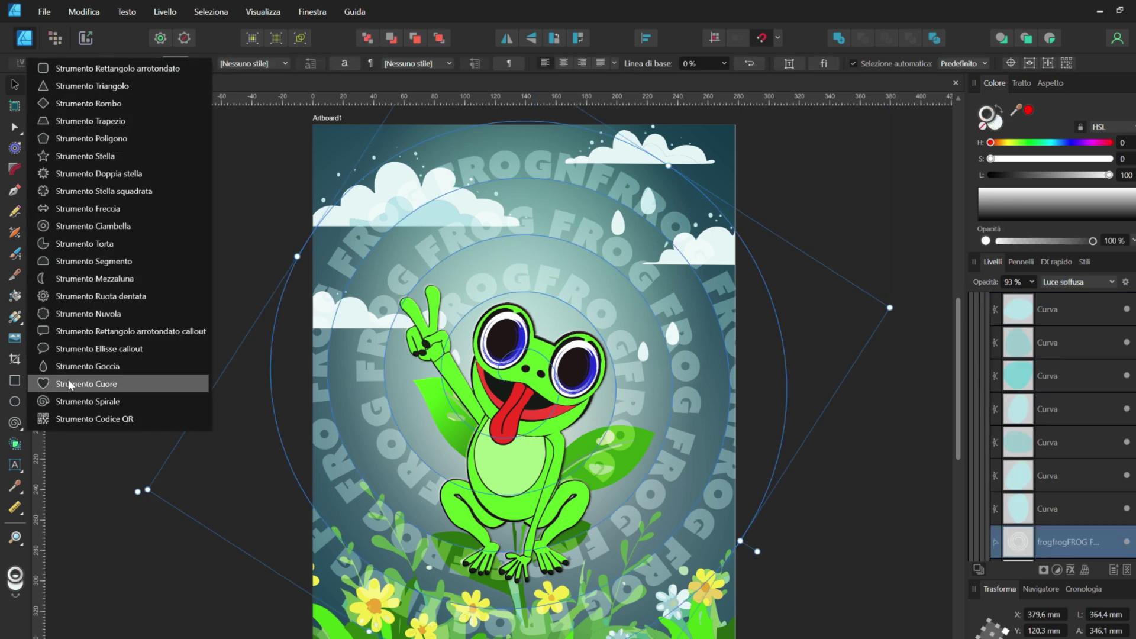
click(69, 402)
click(418, 62)
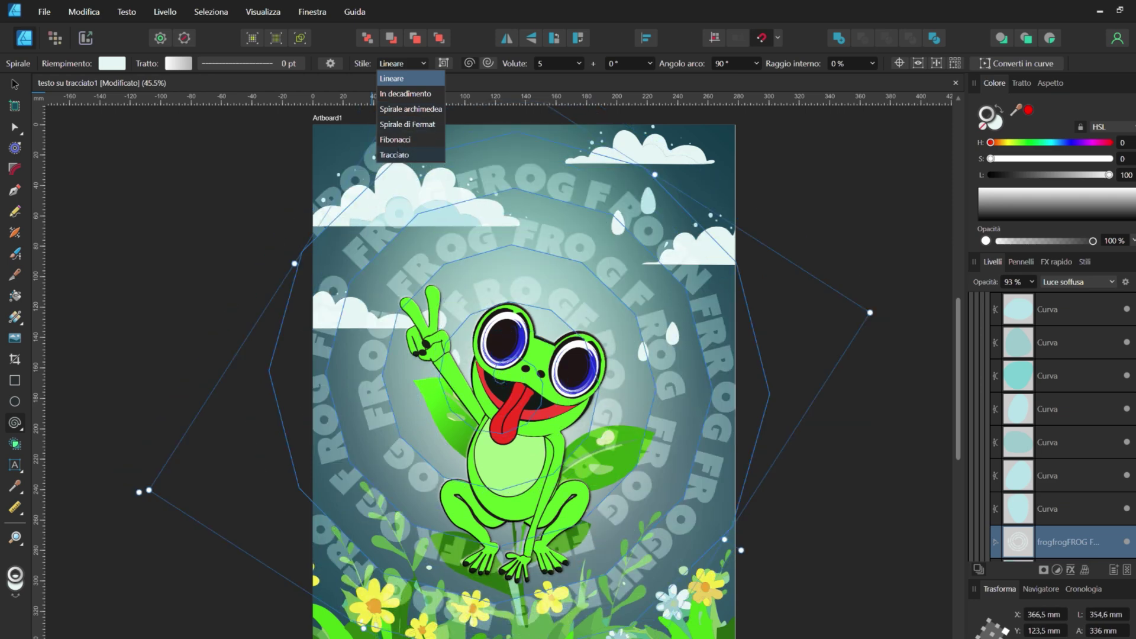
click(394, 154)
click(553, 64)
drag(558, 79, 864, 79)
click(623, 63)
click(716, 61)
click(832, 62)
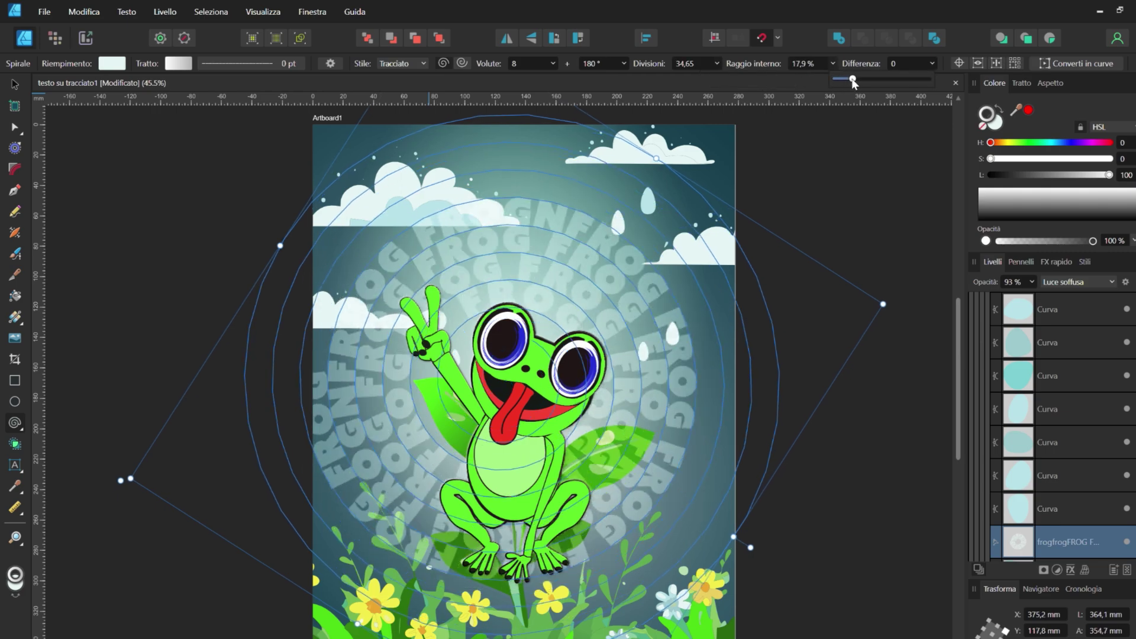
click(932, 63)
drag(934, 78, 921, 81)
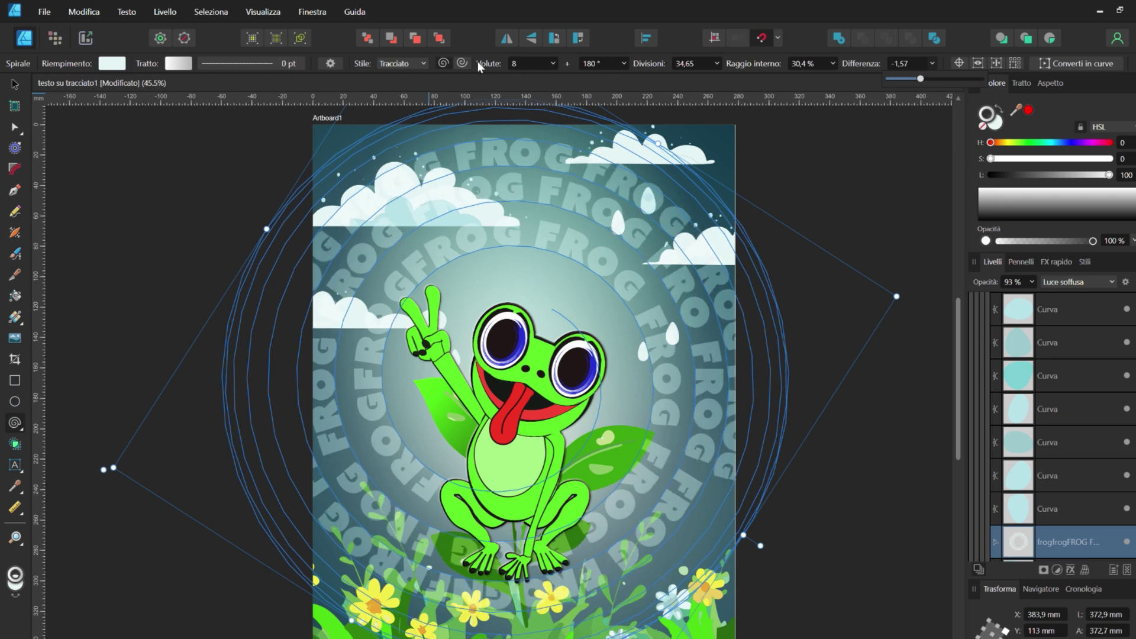
Switch the spiral back to Lineare, make it square, and set 7 turns.
click(379, 64)
click(396, 86)
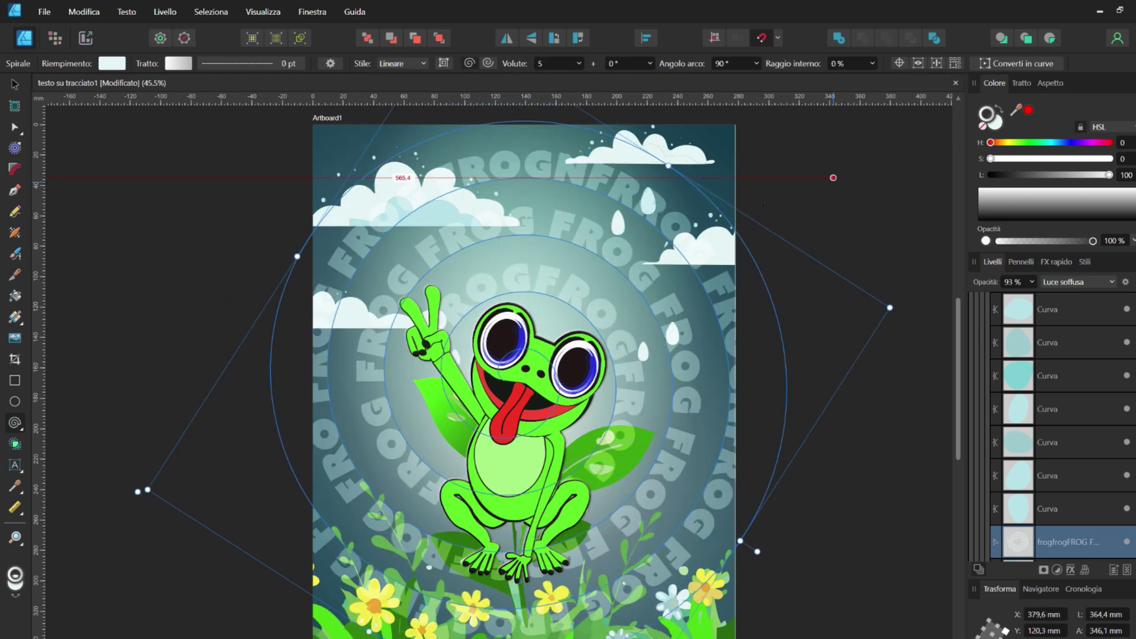
click(443, 64)
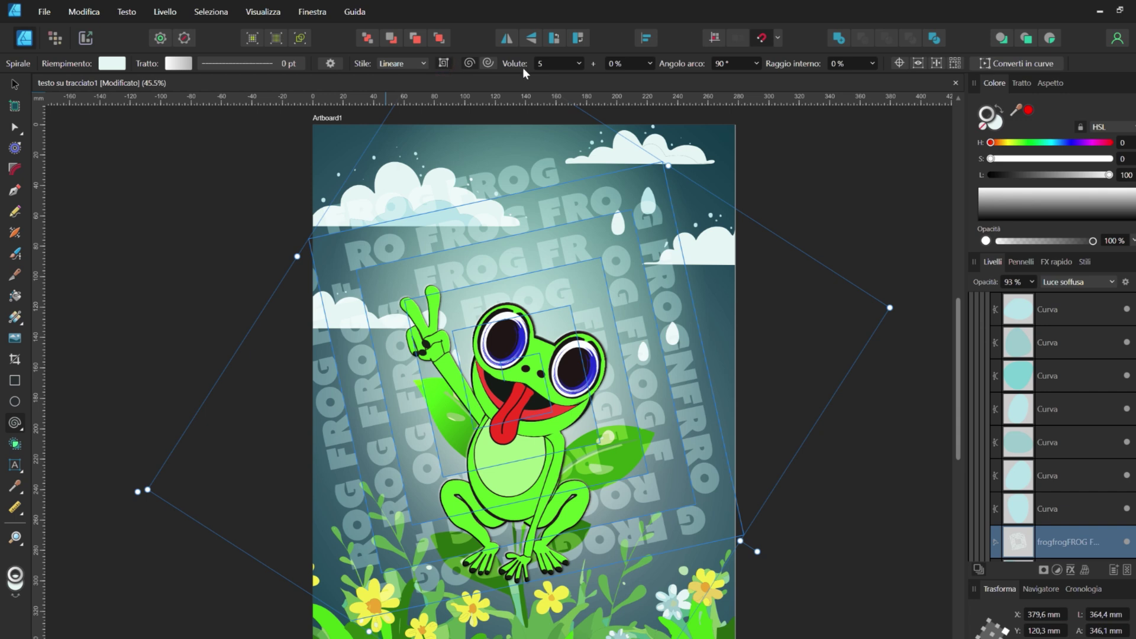
click(579, 63)
drag(582, 79, 590, 79)
click(768, 202)
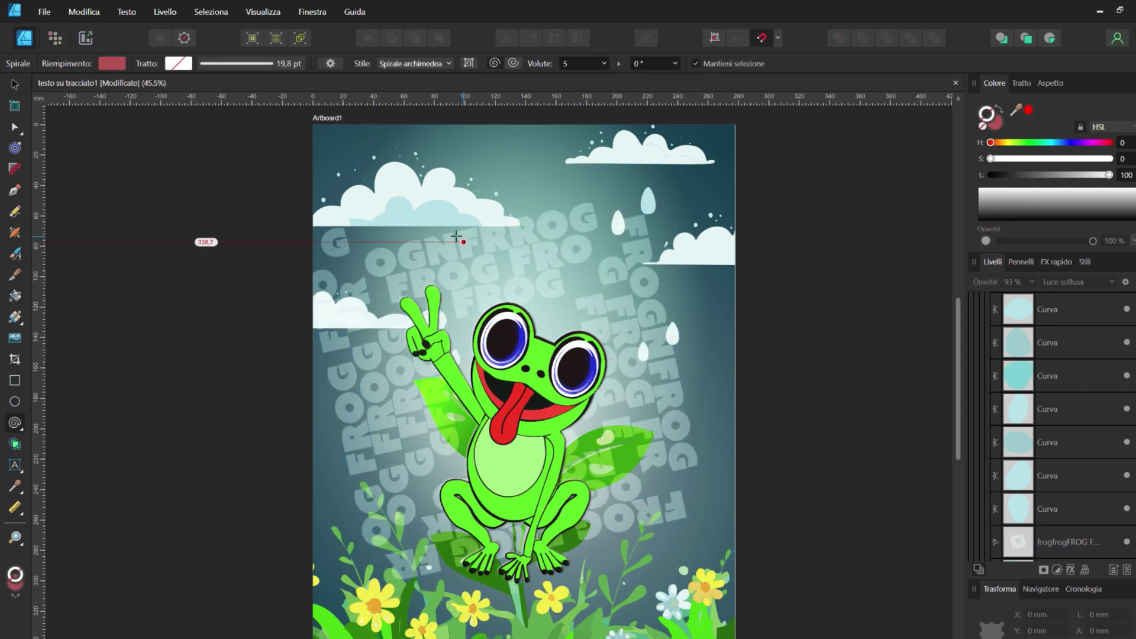
click(16, 85)
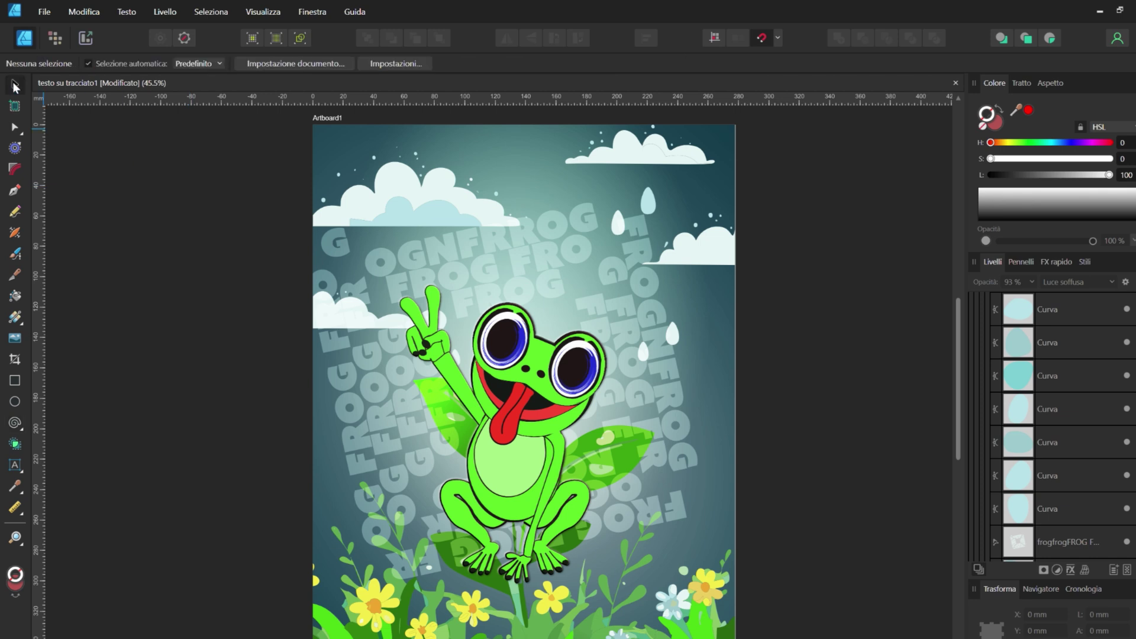
Undo the spiral edits twice so FROG sits on the round spiral rings again.
click(550, 255)
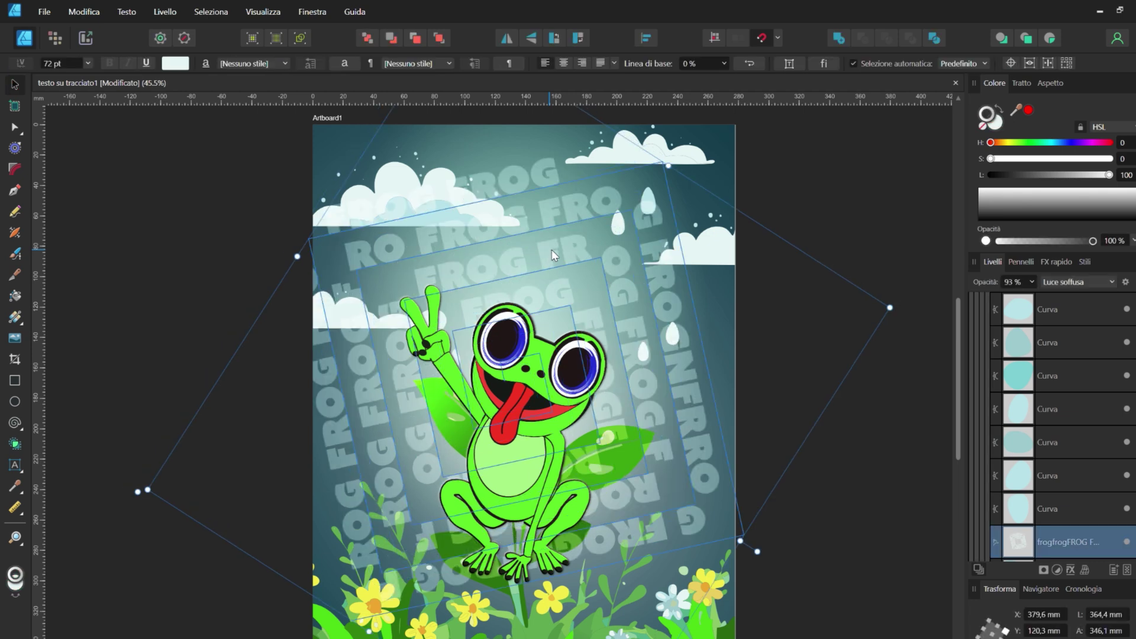
click(830, 221)
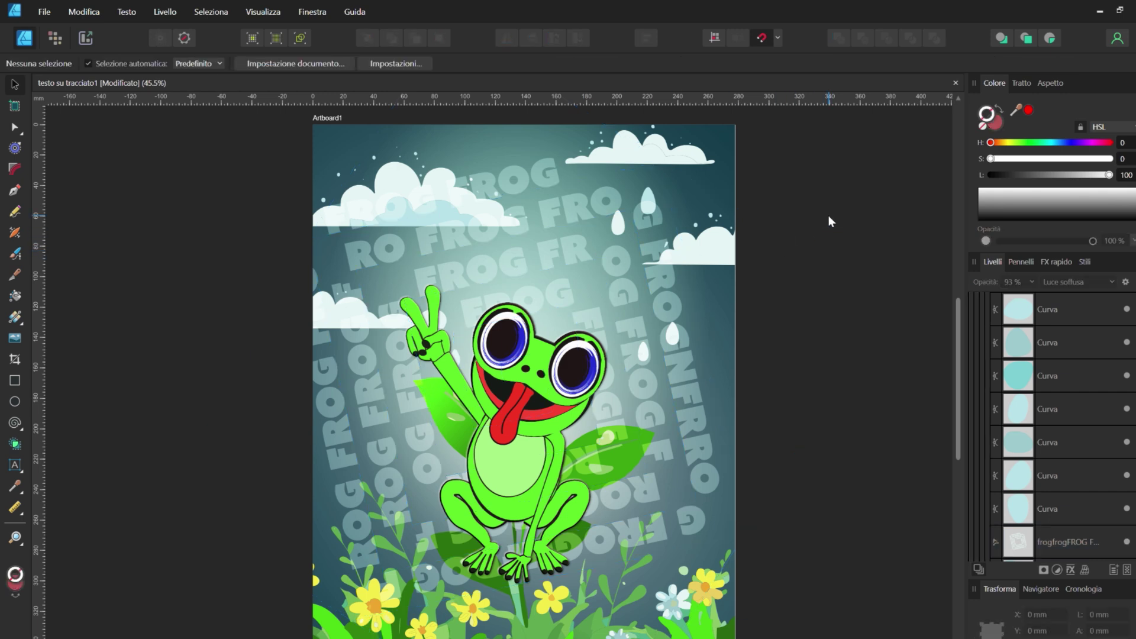
key(ctrl+z)
key(ctrl+z)
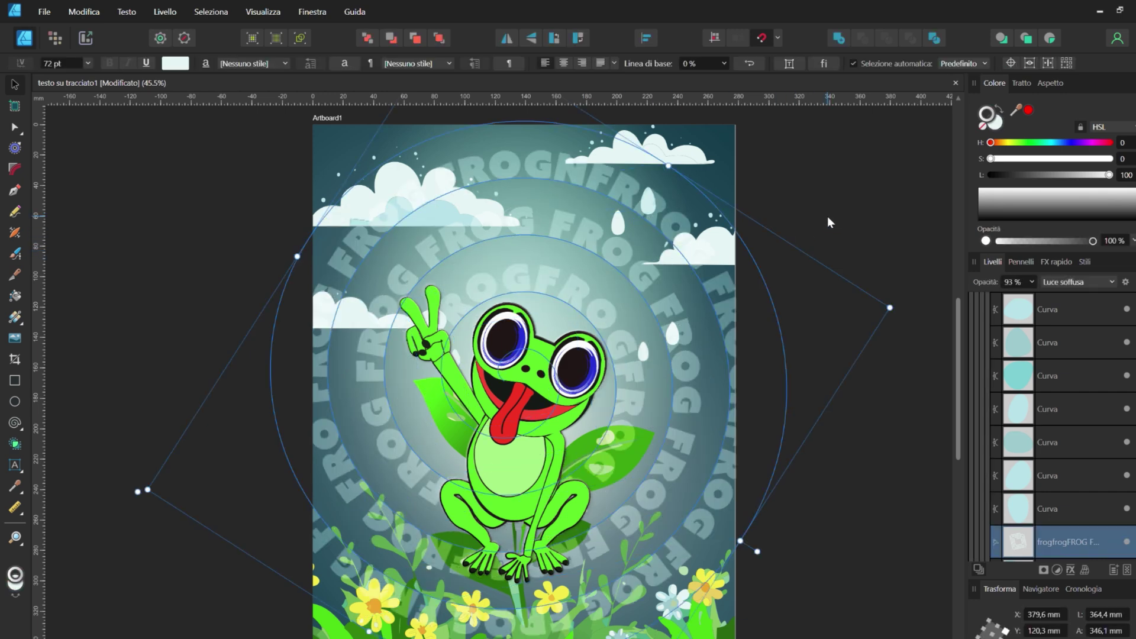
key(ctrl+z)
scroll(827, 222, down, 1)
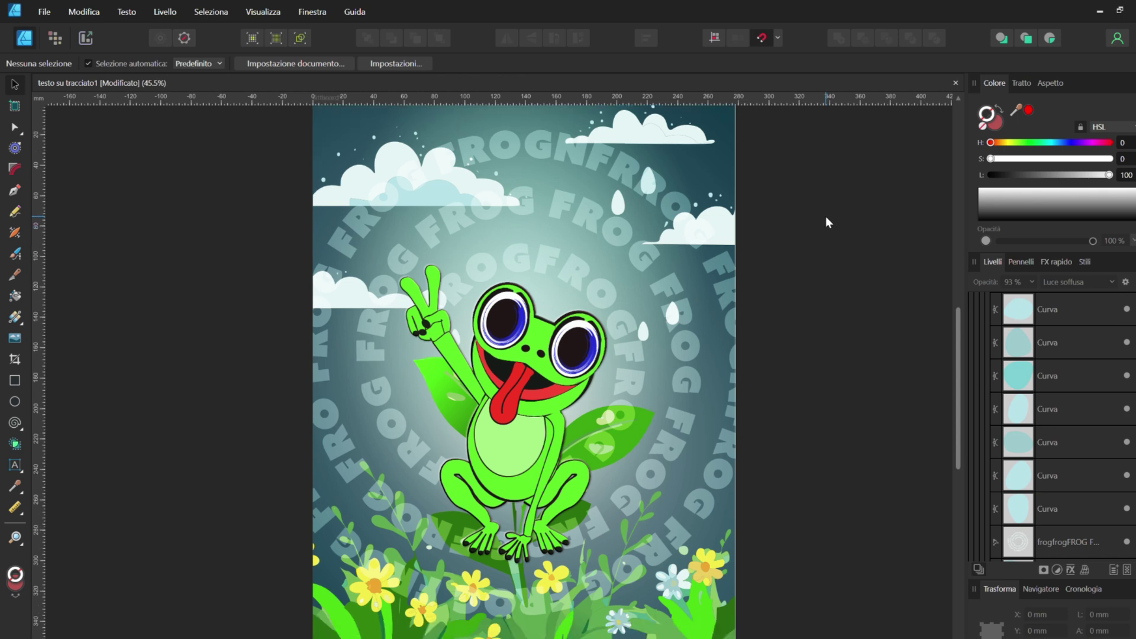